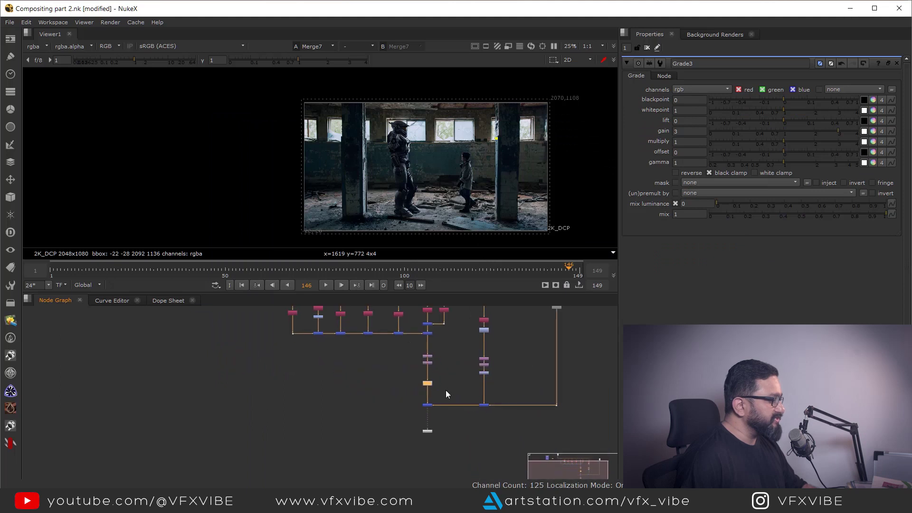
# View the CG render from the Read10 node and fit the image to the viewer
pyautogui.moveTo(395, 408); pyautogui.dragTo(438, 475, button='middle')
pyautogui.moveTo(350, 361); pyautogui.dragTo(289, 347, button='middle')
pyautogui.moveTo(340, 377); pyautogui.dragTo(375, 372, button='middle')
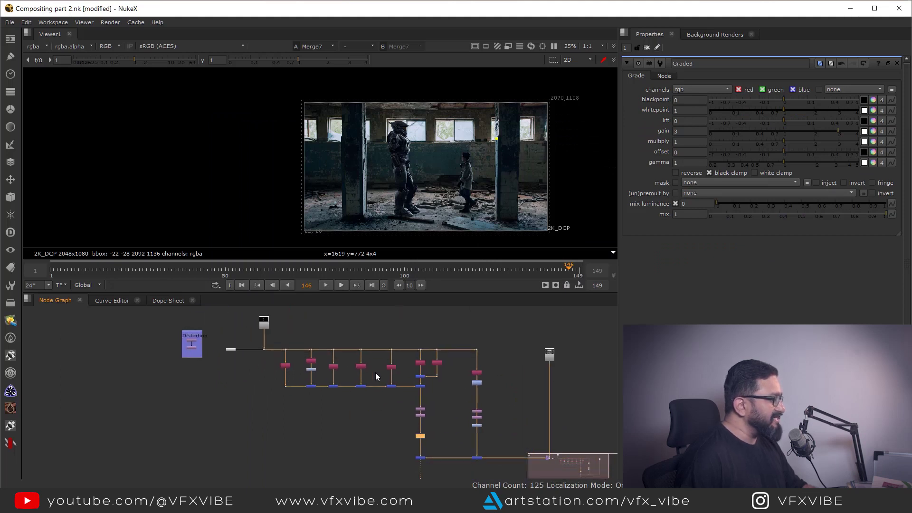
pyautogui.scroll(3, 361, 324)
pyautogui.click(356, 322)
pyautogui.press('1')
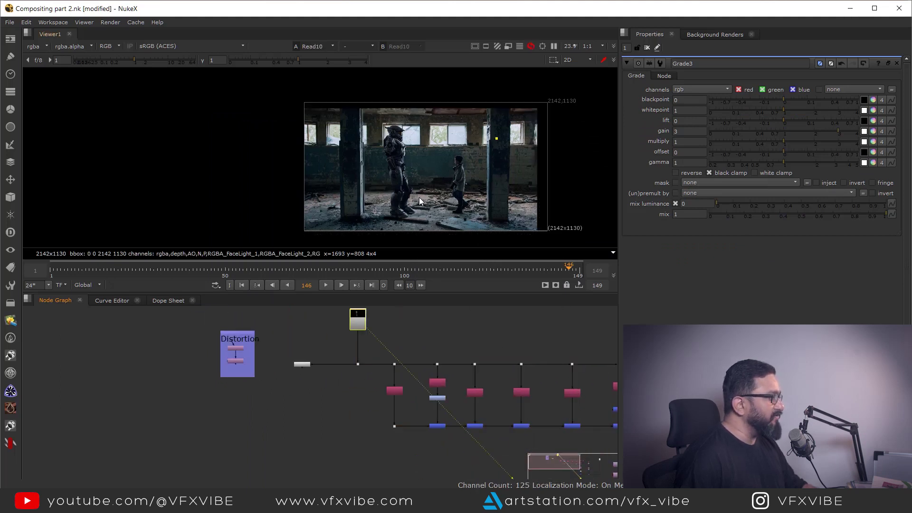
pyautogui.moveTo(432, 183); pyautogui.dragTo(401, 193, button='middle')
pyautogui.press('f')
# View the LayerContactSheet node to examine all the passes contained in the CG render
pyautogui.scroll(5, 307, 365)
pyautogui.click(304, 366)
pyautogui.press('1')
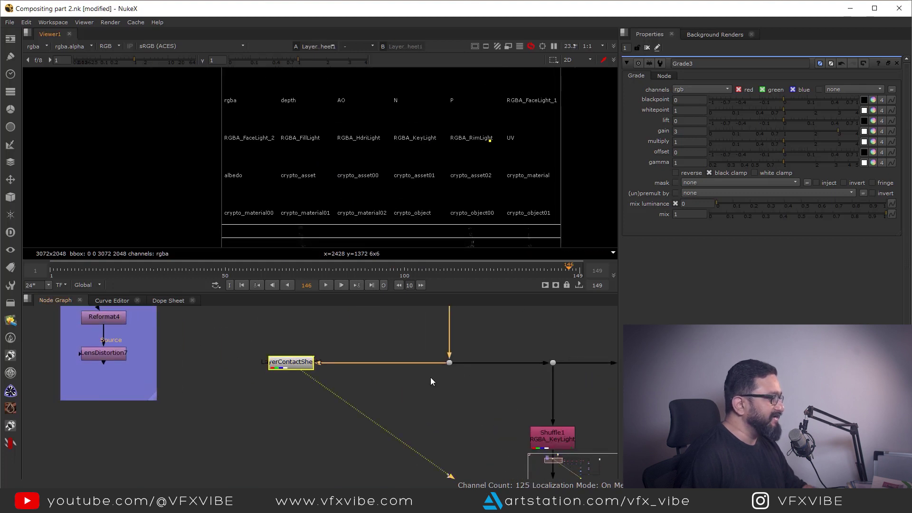
pyautogui.scroll(-5, 379, 384)
pyautogui.scroll(3, 360, 386)
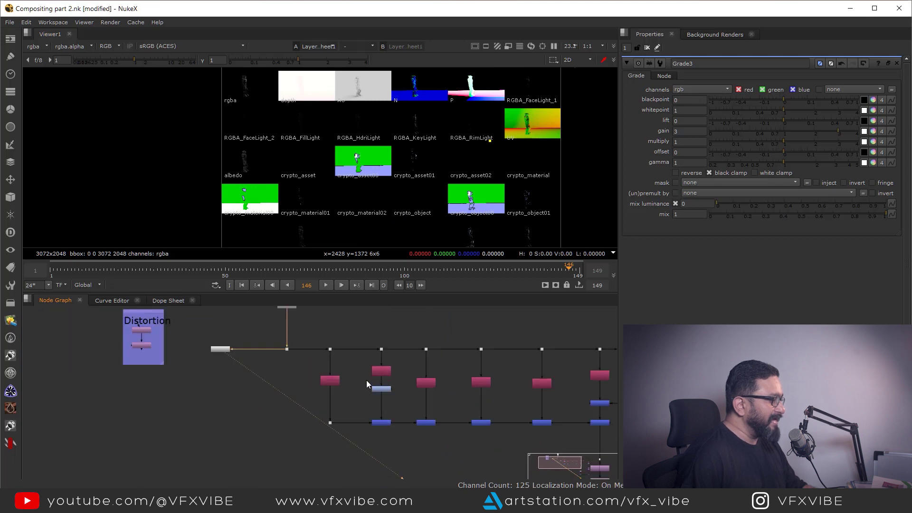
pyautogui.scroll(-2, 406, 379)
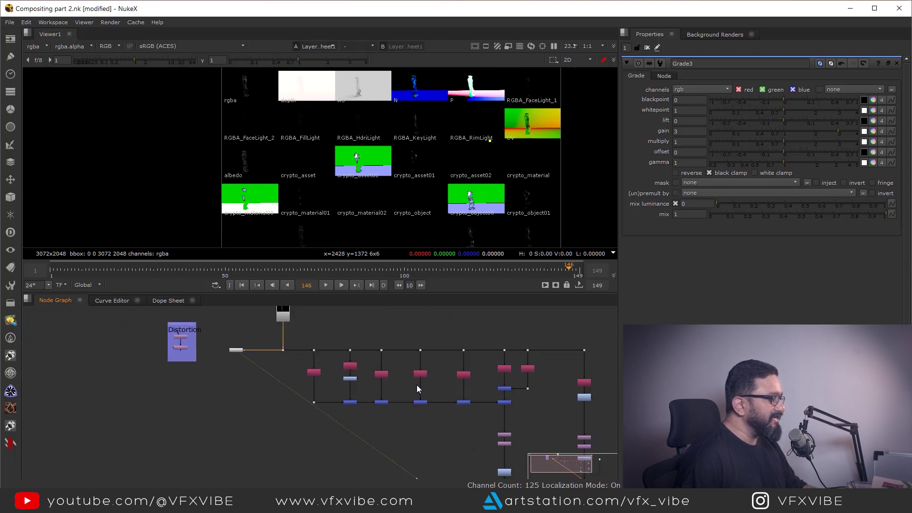
# View the Merge1 result that adds the graded RGBA_RimLight pass to the RGBA_KeyLight pass
pyautogui.scroll(5, 347, 366)
pyautogui.scroll(1, 303, 344)
pyautogui.click(303, 343)
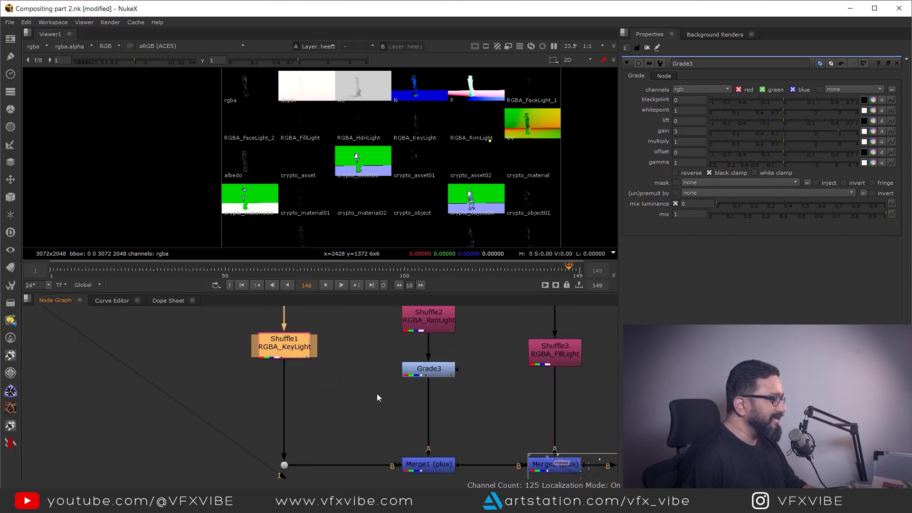
pyautogui.moveTo(486, 432); pyautogui.dragTo(458, 406, button='middle')
pyautogui.click(379, 437)
pyautogui.press('1')
pyautogui.click(460, 388)
pyautogui.moveTo(575, 413); pyautogui.dragTo(465, 403, button='middle')
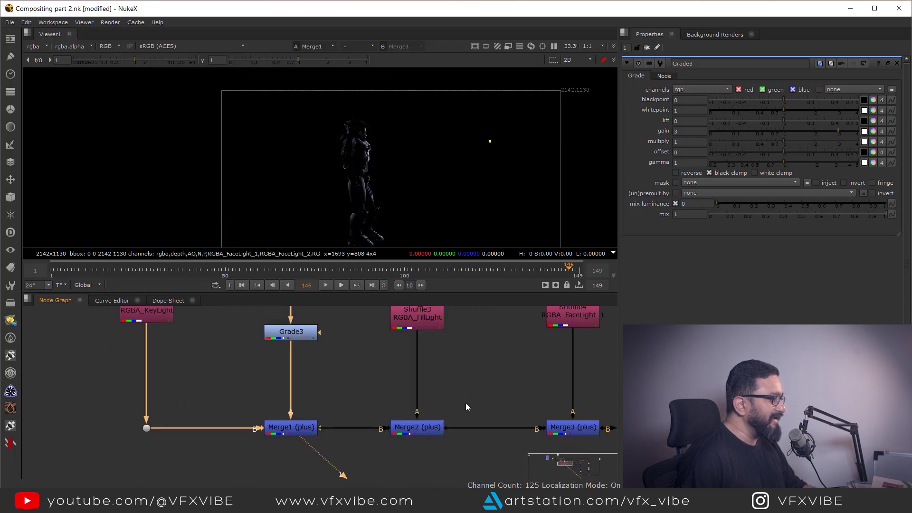
# View the light-pass merges following Merge1 in sequence, up to Merge4
pyautogui.moveTo(478, 399); pyautogui.dragTo(374, 446)
pyautogui.press('1')
pyautogui.click(329, 372)
pyautogui.scroll(-1, 329, 371)
pyautogui.moveTo(587, 396); pyautogui.dragTo(374, 370, button='middle')
pyautogui.moveTo(503, 375); pyautogui.dragTo(394, 432)
pyautogui.press('1')
pyautogui.click(427, 423)
pyautogui.moveTo(465, 410); pyautogui.dragTo(371, 424, button='middle')
pyautogui.scroll(-5, 402, 411)
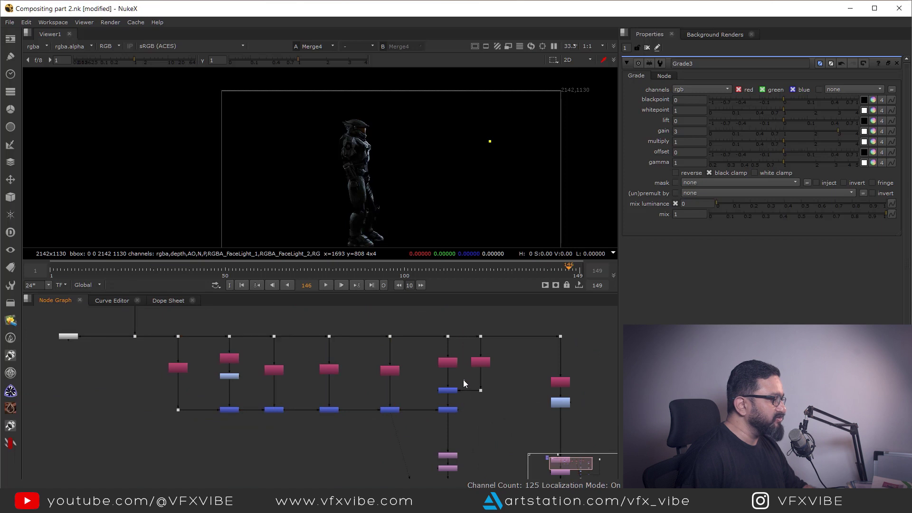
# View the rest of the CG branch from the remaining light merges through Reformat2 to LensDistortion2
pyautogui.press('1')
pyautogui.moveTo(463, 380); pyautogui.dragTo(434, 417)
pyautogui.press('1')
pyautogui.scroll(6, 454, 412)
pyautogui.moveTo(451, 453); pyautogui.dragTo(480, 390, button='middle')
pyautogui.click(468, 402)
pyautogui.press('1')
pyautogui.click(463, 420)
pyautogui.press('1')
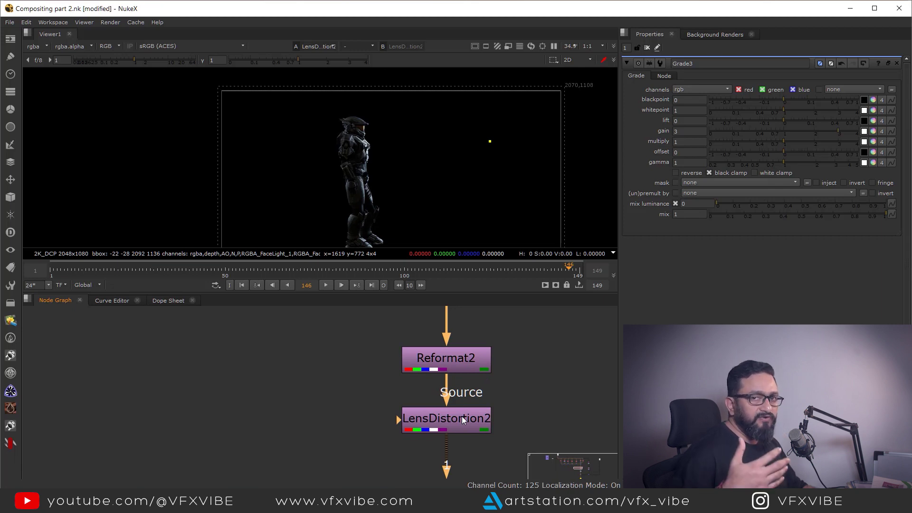
pyautogui.scroll(-6, 449, 428)
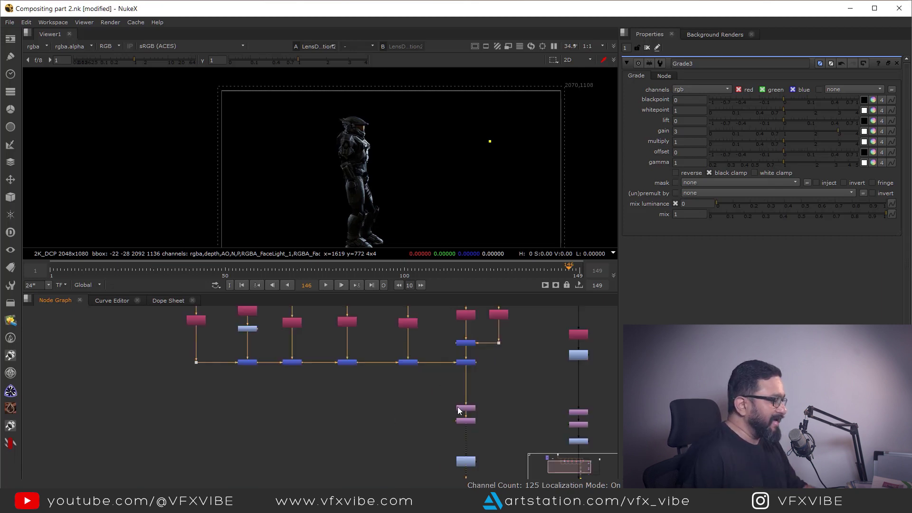
# View the background plate from the Read4 node and fit it to the viewer
pyautogui.moveTo(445, 433); pyautogui.dragTo(416, 460, button='middle')
pyautogui.moveTo(484, 336); pyautogui.dragTo(486, 368, button='middle')
pyautogui.moveTo(528, 463); pyautogui.dragTo(446, 346, button='middle')
pyautogui.scroll(-1, 446, 346)
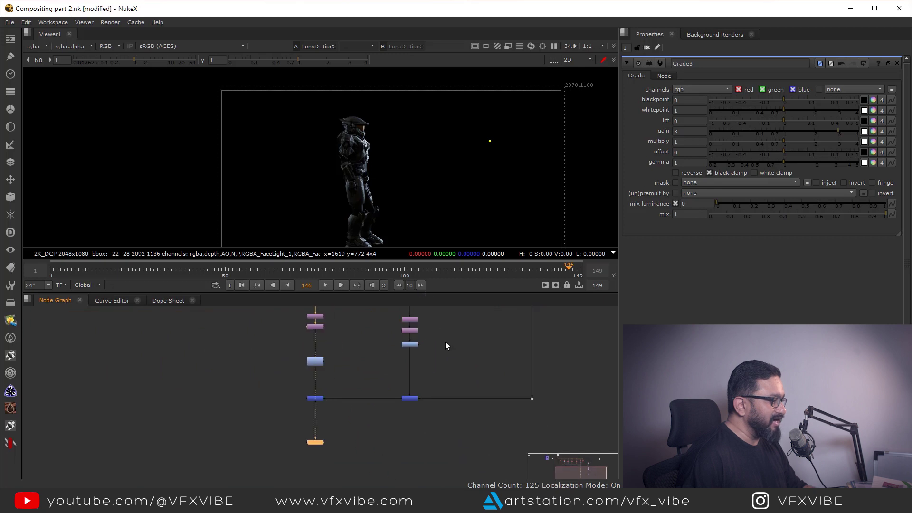
pyautogui.scroll(1, 390, 246)
pyautogui.scroll(-3, 458, 370)
pyautogui.moveTo(500, 324); pyautogui.dragTo(502, 385, button='middle')
pyautogui.click(504, 338)
pyautogui.press('1')
pyautogui.press('f')
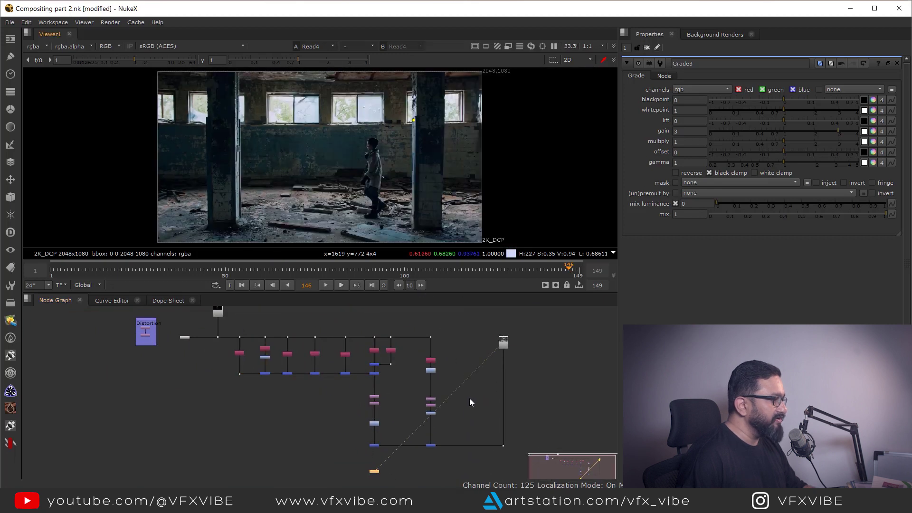
# View the Merge8 result over the plate, followed by the full character composite at Merge7
pyautogui.moveTo(432, 443); pyautogui.dragTo(466, 419, button='middle')
pyautogui.scroll(4, 466, 416)
pyautogui.moveTo(491, 407); pyautogui.dragTo(433, 450)
pyautogui.press('1')
pyautogui.moveTo(285, 214); pyautogui.dragTo(361, 200, button='middle')
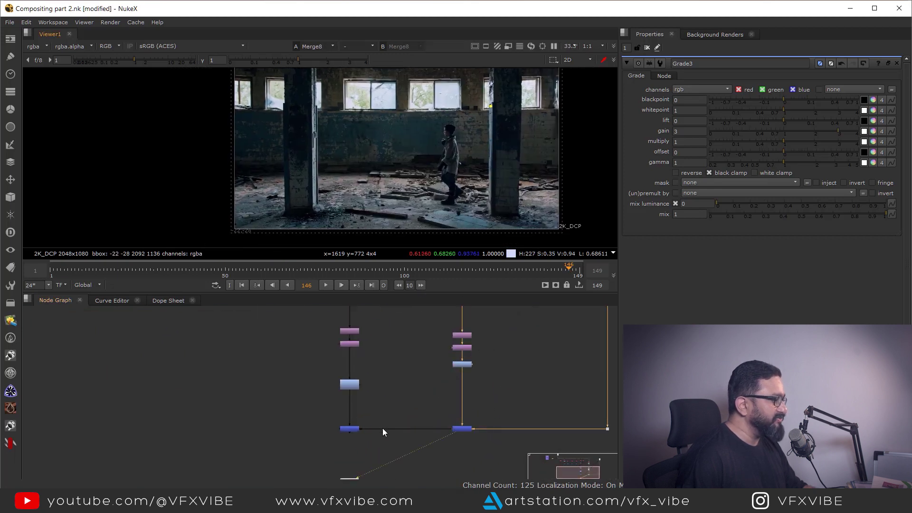
pyautogui.moveTo(369, 427); pyautogui.dragTo(439, 386, button='middle')
pyautogui.scroll(1, 439, 387)
pyautogui.moveTo(443, 359); pyautogui.dragTo(301, 441)
pyautogui.press('1')
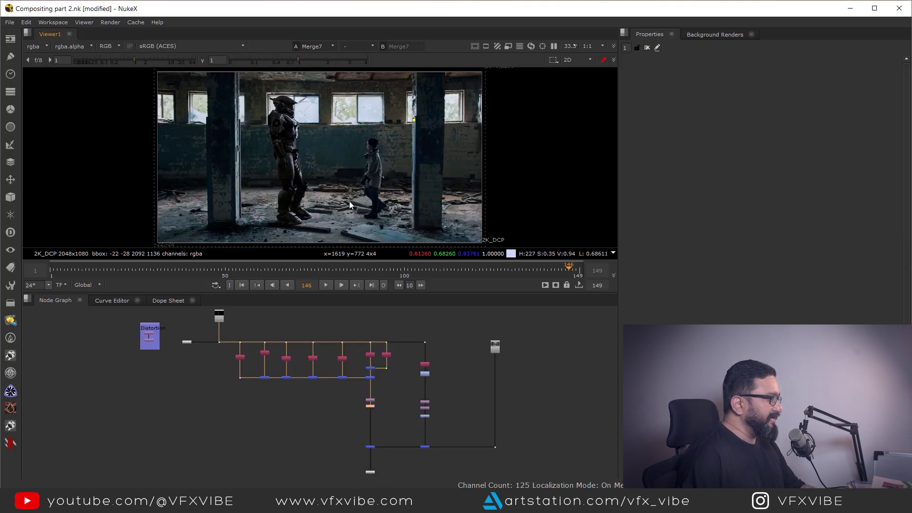
# Maximize the viewer and examine the armored character against the surrounding plate
pyautogui.moveTo(349, 201); pyautogui.dragTo(381, 202, button='middle')
pyautogui.press('space')
pyautogui.scroll(4, 395, 236)
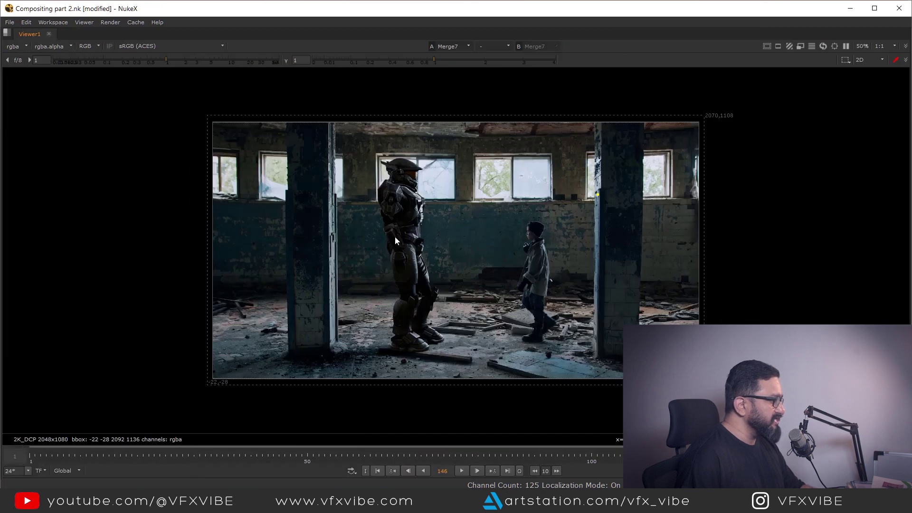
pyautogui.keyDown('ctrl'); pyautogui.keyDown('shift'); pyautogui.moveTo(474, 119); pyautogui.dragTo(363, 402); pyautogui.keyUp('shift'); pyautogui.keyUp('ctrl')
pyautogui.moveTo(570, 200); pyautogui.dragTo(682, 380)
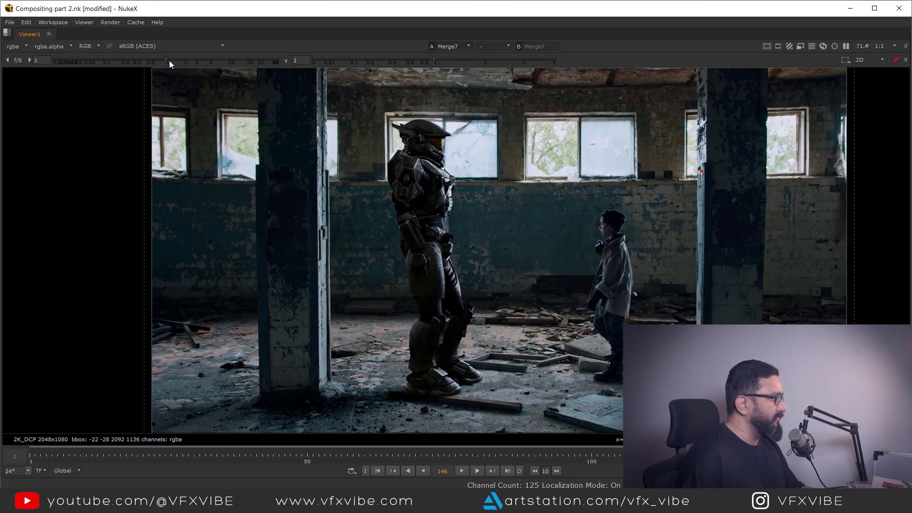
# Raise the viewer gain to about 181 and compare the character's dark areas with those of the boy and the plate
pyautogui.moveTo(169, 61); pyautogui.dragTo(283, 79)
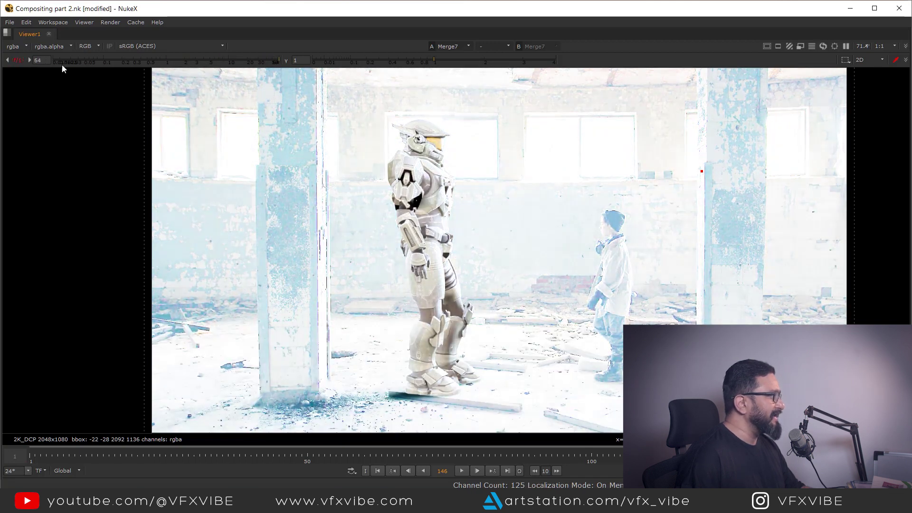
pyautogui.click(30, 60)
pyautogui.click(30, 60)
pyautogui.click(29, 60)
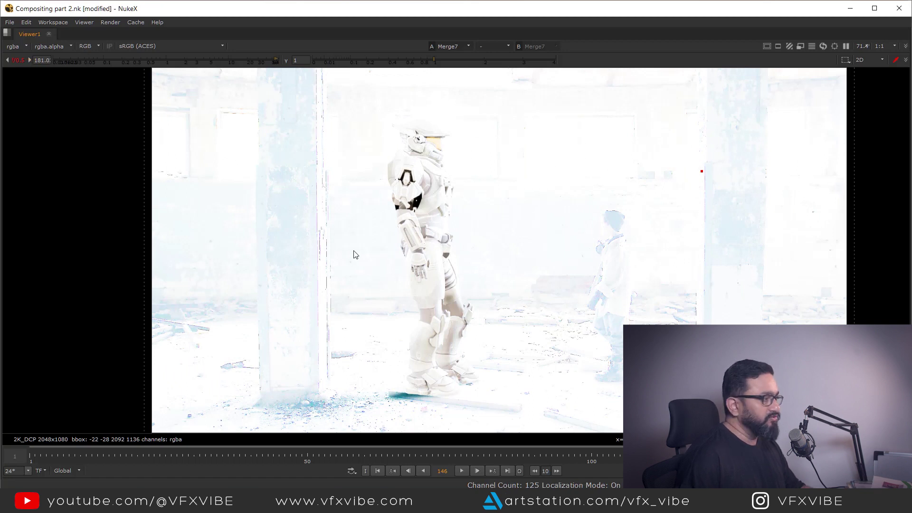
pyautogui.scroll(5, 468, 322)
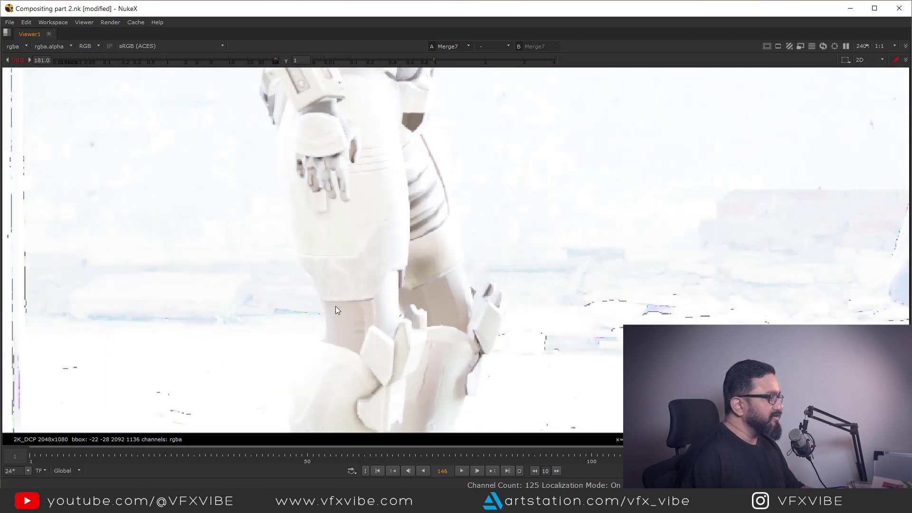
pyautogui.scroll(-3, 462, 298)
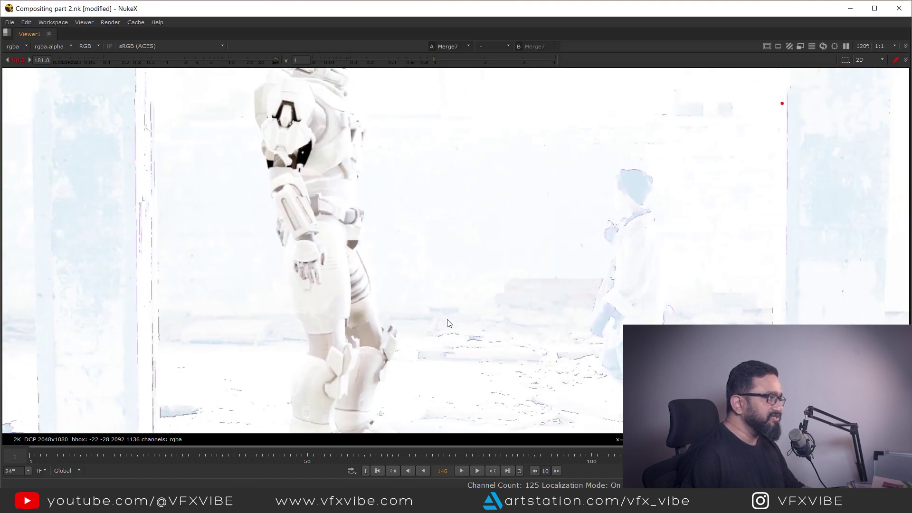
pyautogui.scroll(6, 556, 287)
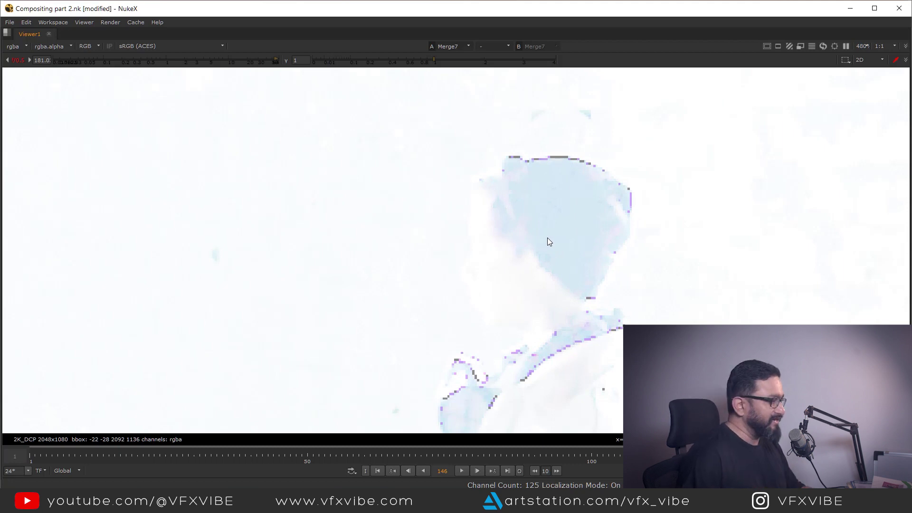
pyautogui.scroll(-8, 546, 238)
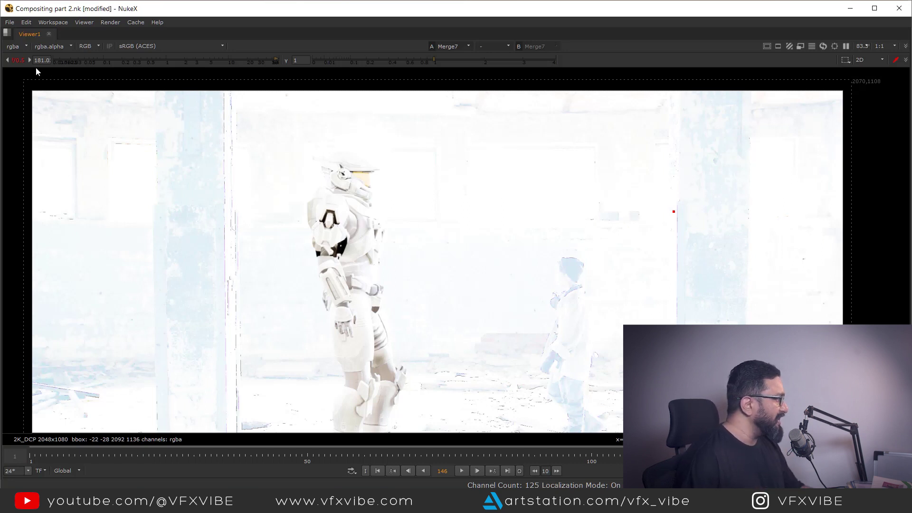
# Restore the full layout, insert a Grade node directly after LensDistortion2, and disable it
pyautogui.press('space')
pyautogui.scroll(6, 406, 384)
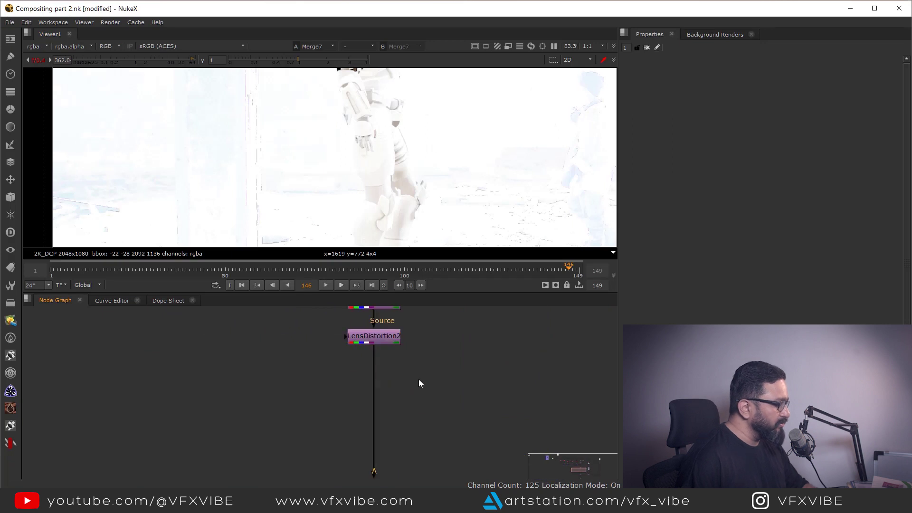
pyautogui.press('g')
pyautogui.moveTo(416, 382); pyautogui.dragTo(377, 404)
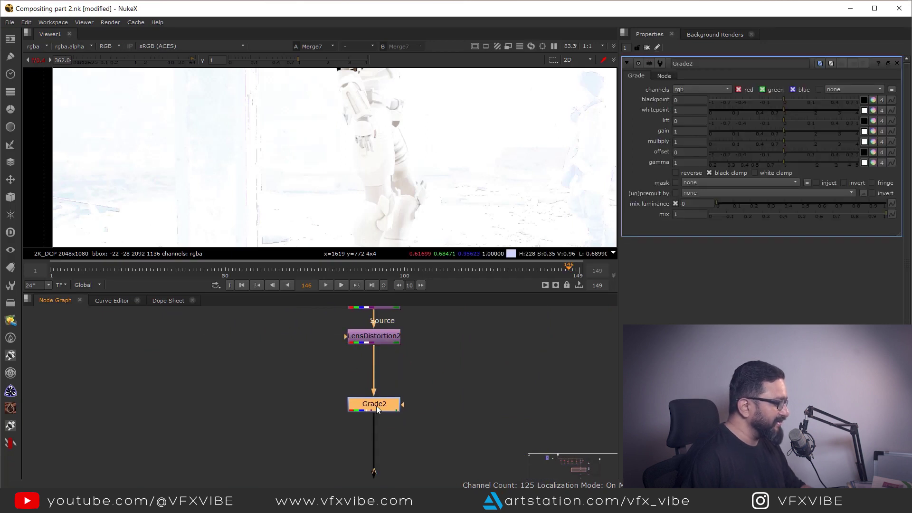
pyautogui.press('d')
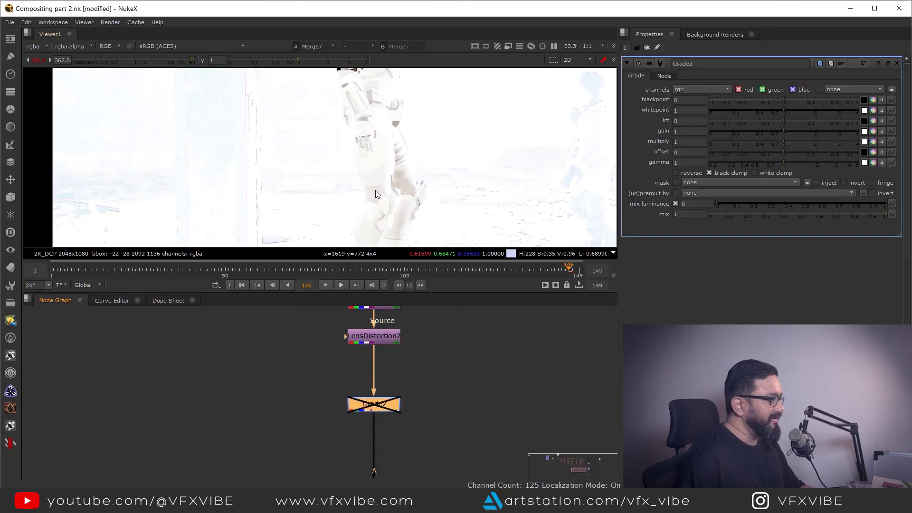
# Raise the viewer gain to 1024 and examine the darkest areas of the character's legs
pyautogui.scroll(-3, 375, 190)
pyautogui.scroll(8, 375, 190)
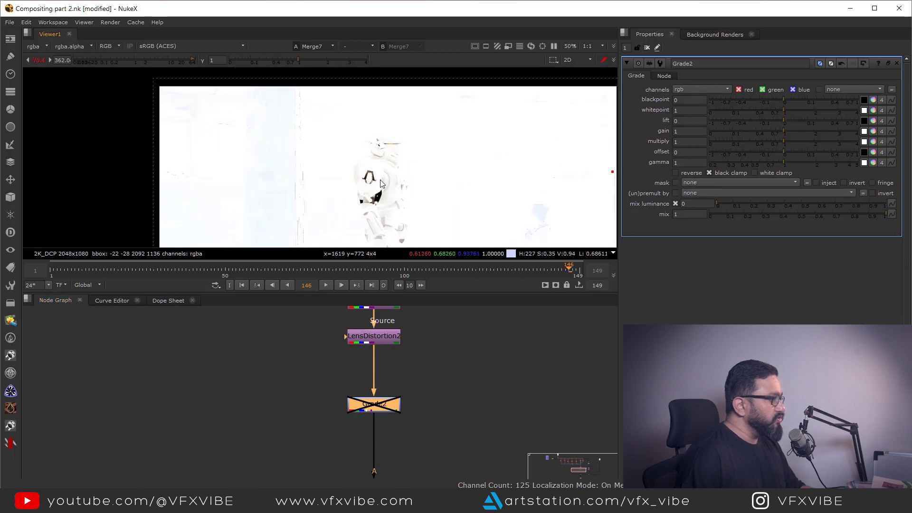
pyautogui.click(51, 60)
pyautogui.click(50, 61)
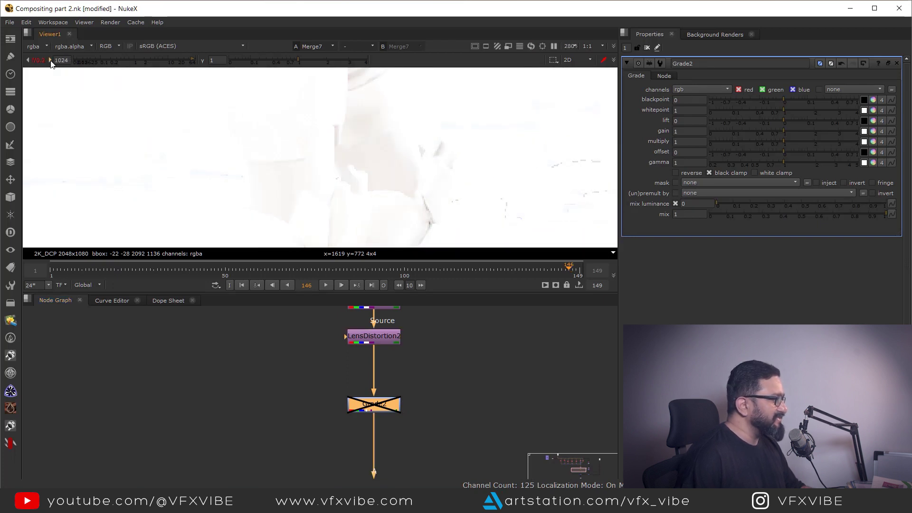
pyautogui.scroll(3, 333, 166)
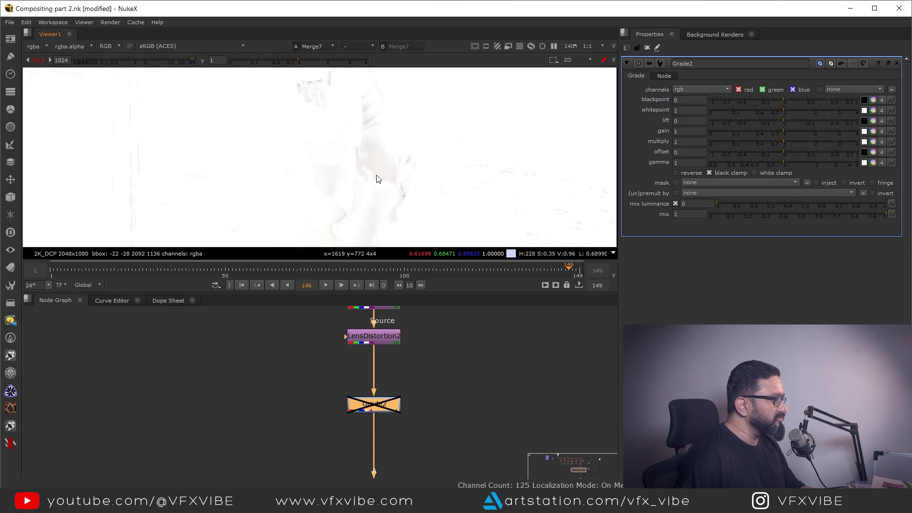
# Sample the new Grade's blackpoint from the dark tinted patch on the character's rear leg, about 0.0036, 0.0031, 0.0026
pyautogui.moveTo(370, 118); pyautogui.dragTo(400, 174)
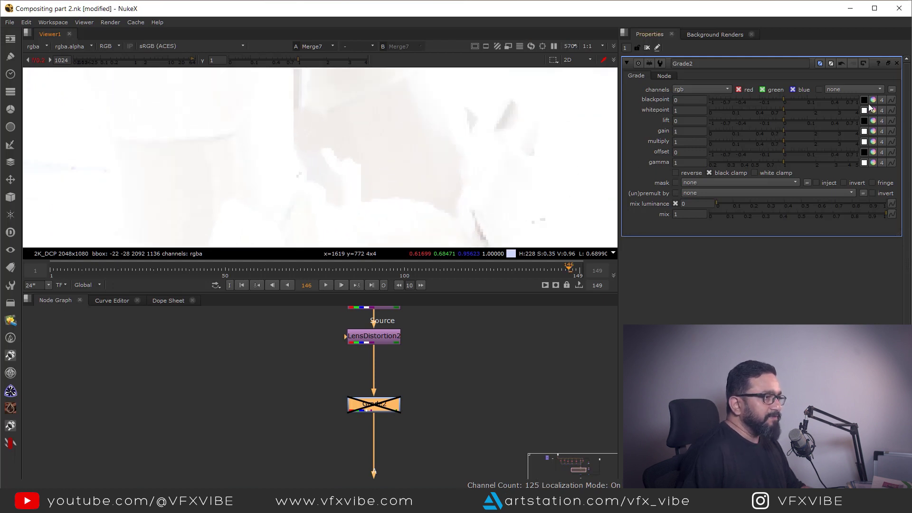
pyautogui.scroll(-3, 417, 173)
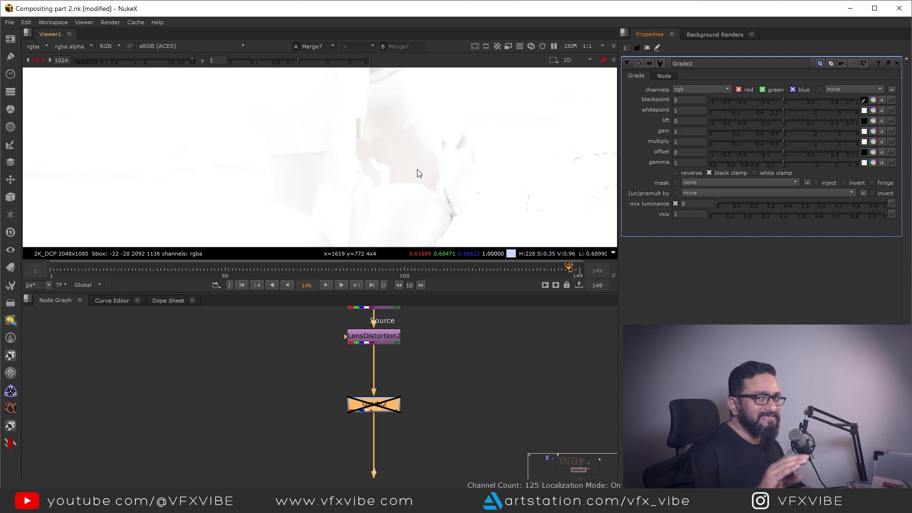
pyautogui.scroll(-5, 398, 157)
pyautogui.scroll(-1, 401, 166)
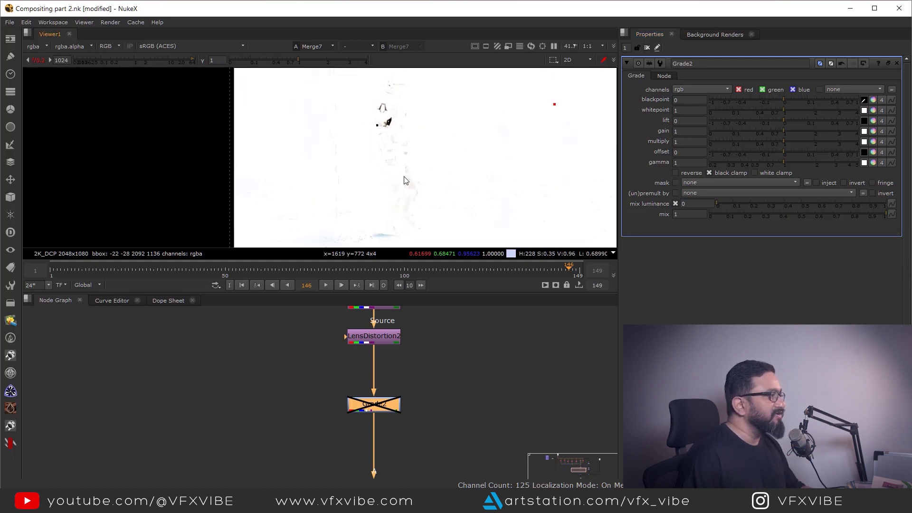
pyautogui.scroll(2, 412, 185)
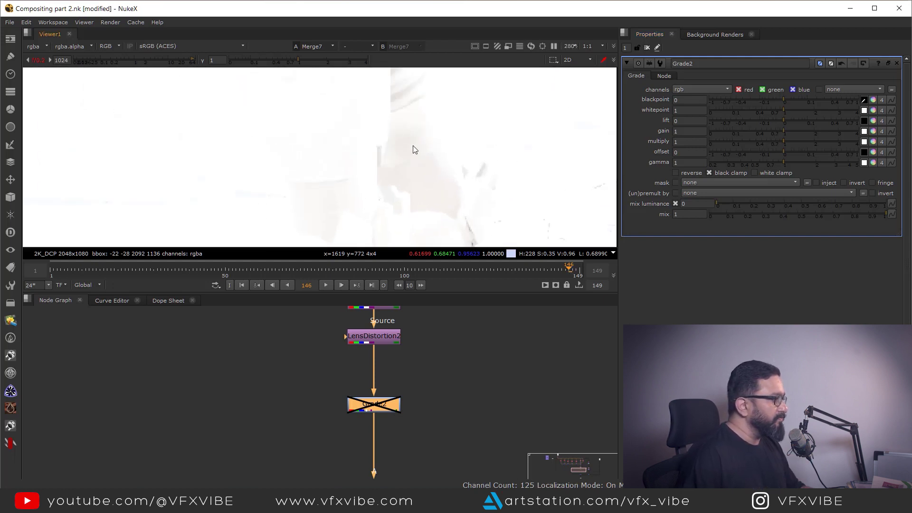
pyautogui.scroll(8, 427, 190)
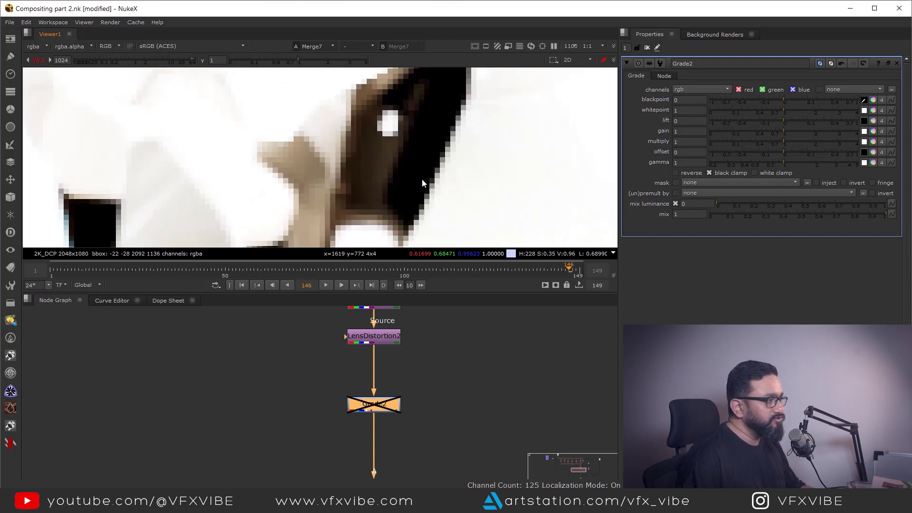
pyautogui.scroll(-5, 420, 176)
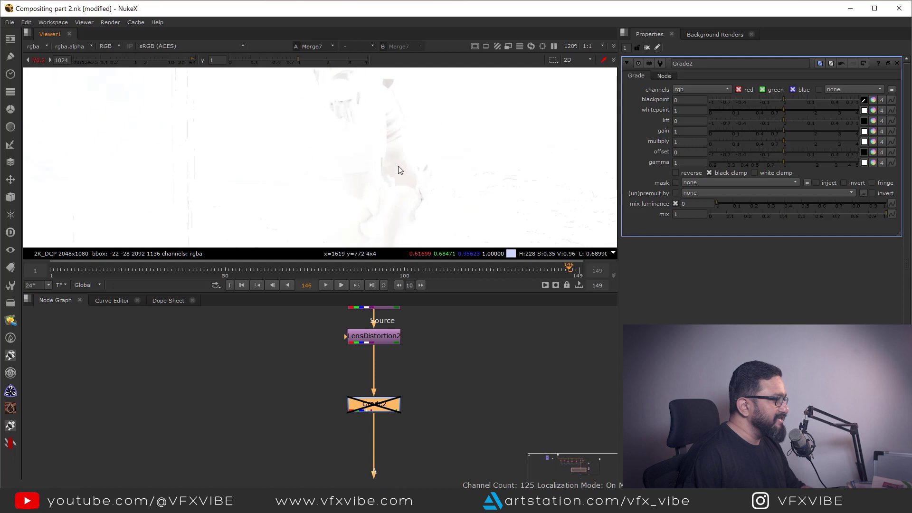
pyautogui.scroll(4, 398, 171)
pyautogui.keyDown('ctrl'); pyautogui.click(377, 144); pyautogui.keyUp('ctrl')
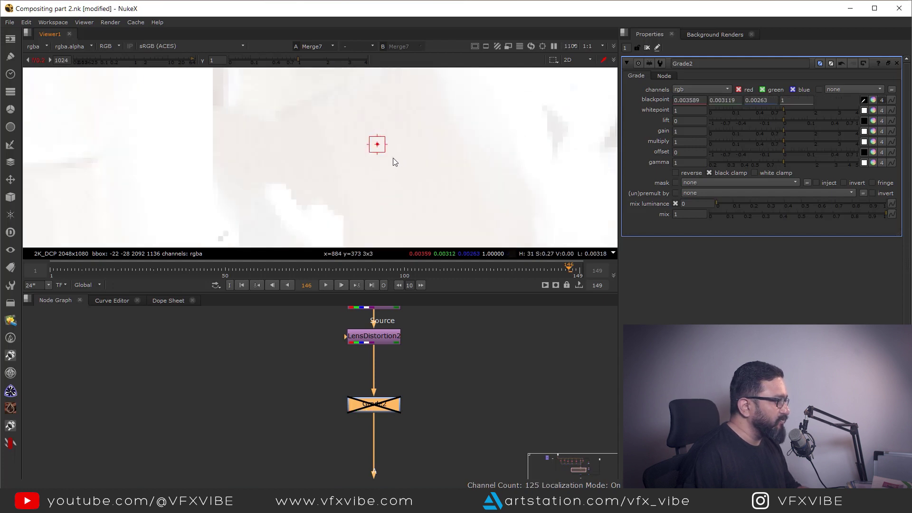
# Activate colour sampling for the Grade's lift and set the viewer gain to 512 around the boy's dark cap
pyautogui.scroll(-8, 393, 171)
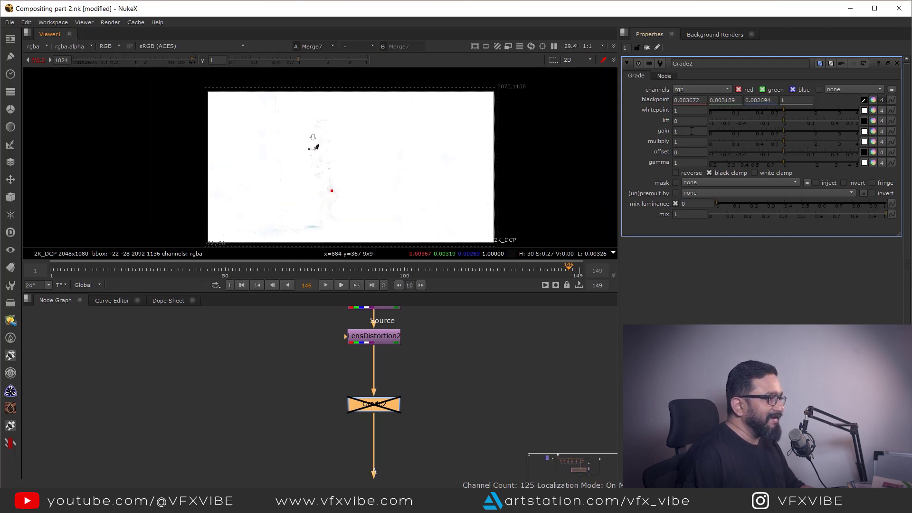
pyautogui.click(865, 121)
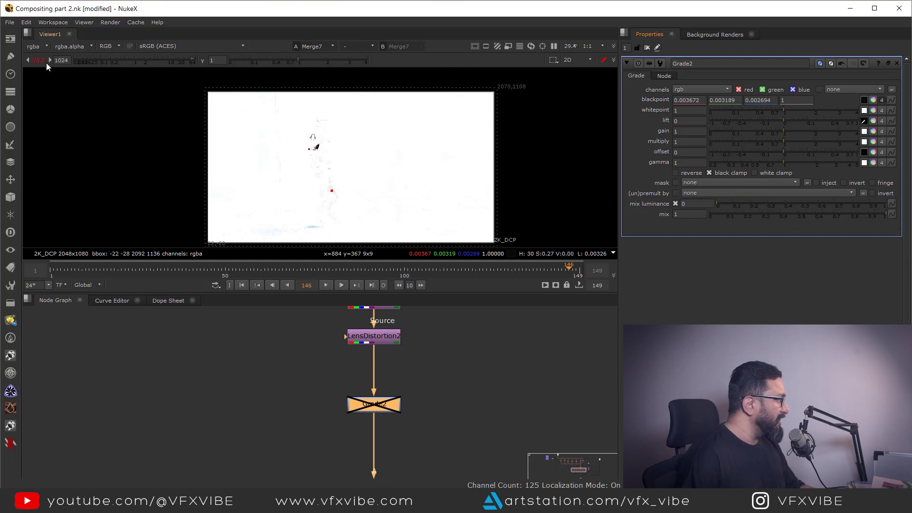
pyautogui.click(30, 59)
pyautogui.click(30, 59)
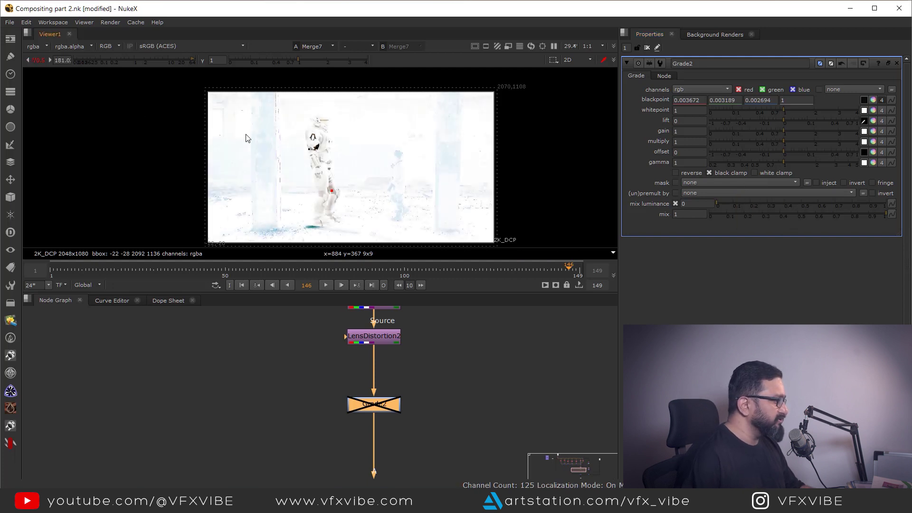
pyautogui.scroll(5, 405, 165)
pyautogui.scroll(6, 405, 166)
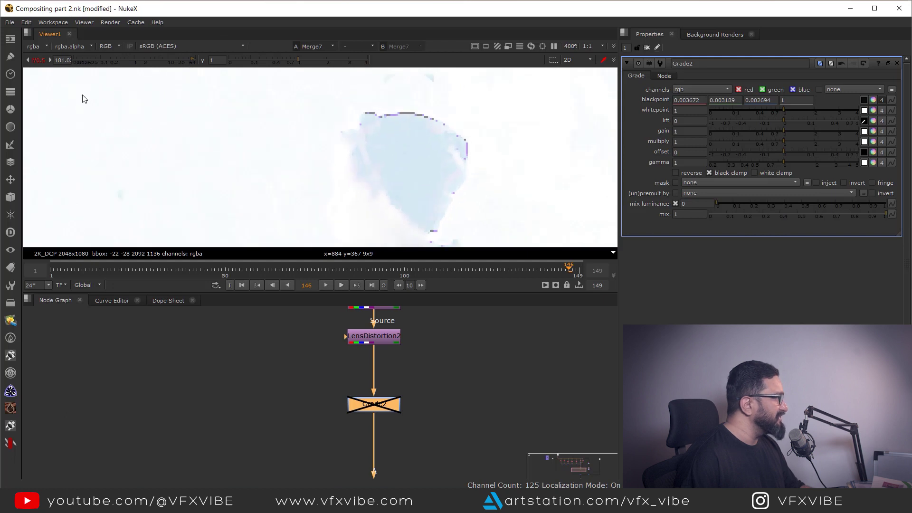
pyautogui.click(51, 60)
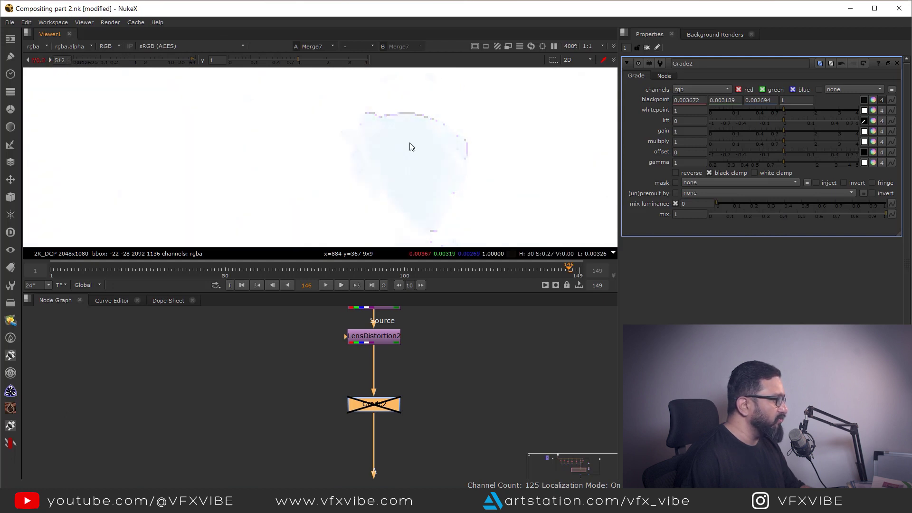
# Sample the Grade's lift from the dark area of the boy's cap, about 0.0079, 0.0116, 0.0208
pyautogui.scroll(-8, 410, 145)
pyautogui.moveTo(430, 159); pyautogui.dragTo(434, 132, button='middle')
pyautogui.scroll(8, 434, 189)
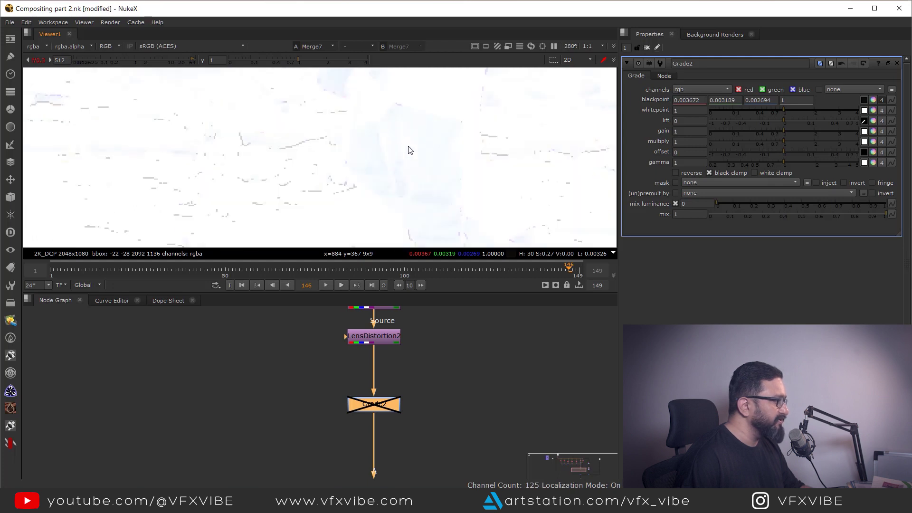
pyautogui.scroll(-3, 440, 190)
pyautogui.scroll(2, 415, 153)
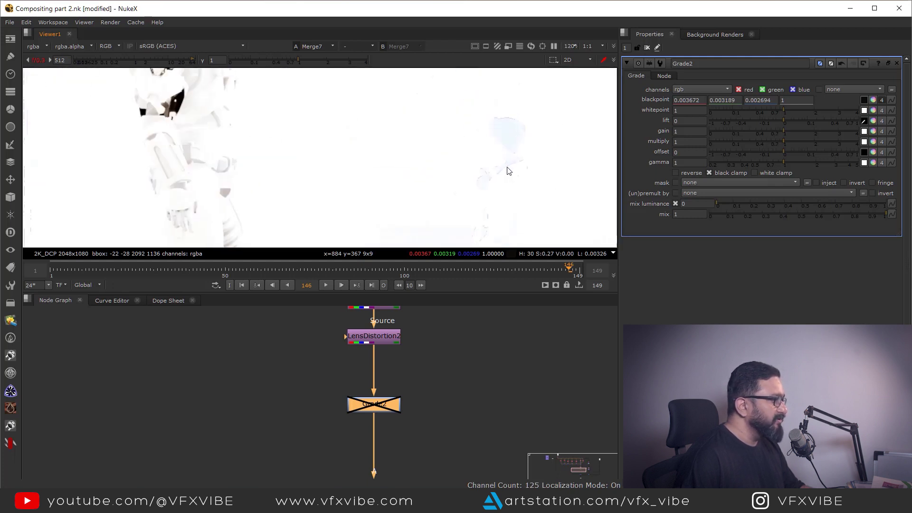
pyautogui.scroll(2, 514, 129)
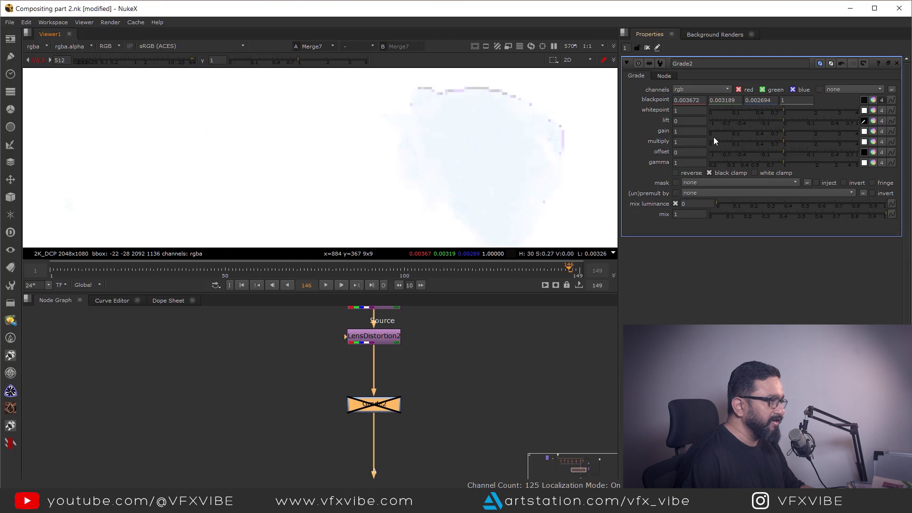
pyautogui.scroll(2, 473, 173)
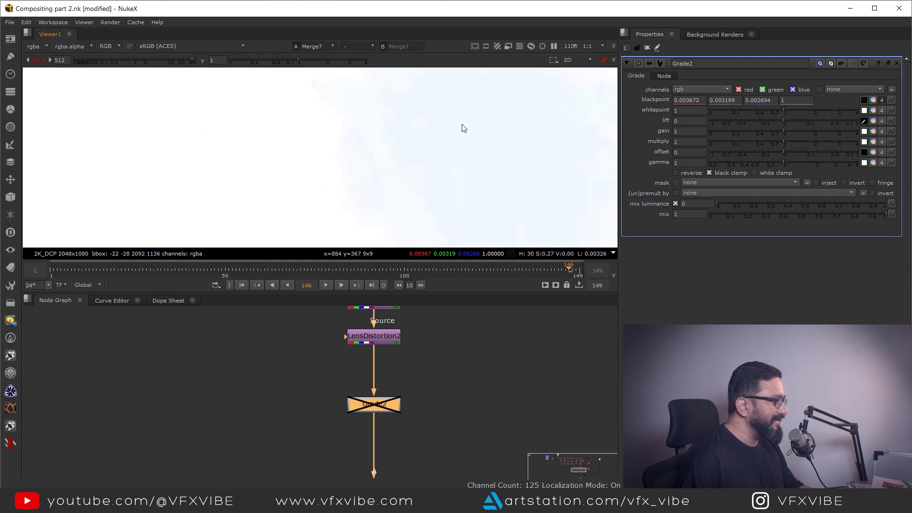
pyautogui.keyDown('ctrl'); pyautogui.keyDown('shift'); pyautogui.moveTo(463, 128); pyautogui.dragTo(492, 164); pyautogui.keyUp('shift'); pyautogui.keyUp('ctrl')
# Reset the viewer gain to 1 and re-enable the Grade node below LensDistortion2
pyautogui.scroll(-10, 305, 134)
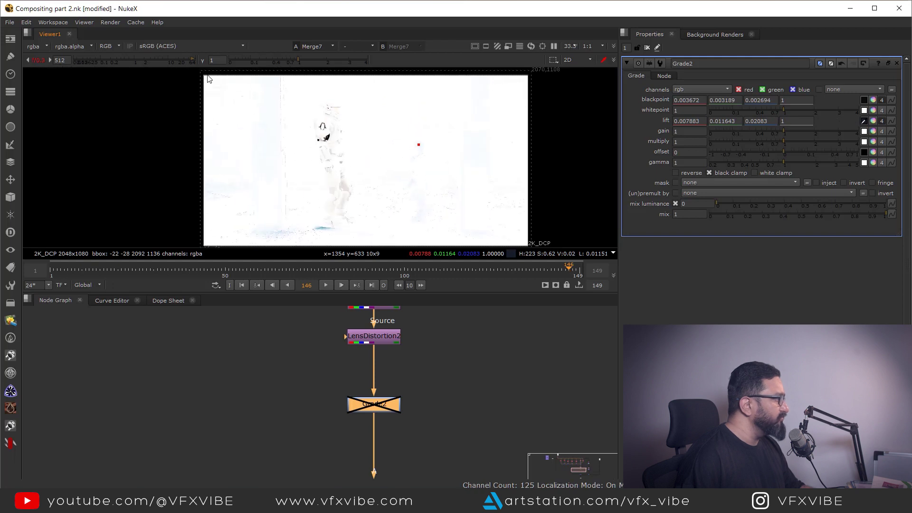
pyautogui.keyDown('ctrl'); pyautogui.click(124, 61); pyautogui.keyUp('ctrl')
pyautogui.scroll(1, 391, 400)
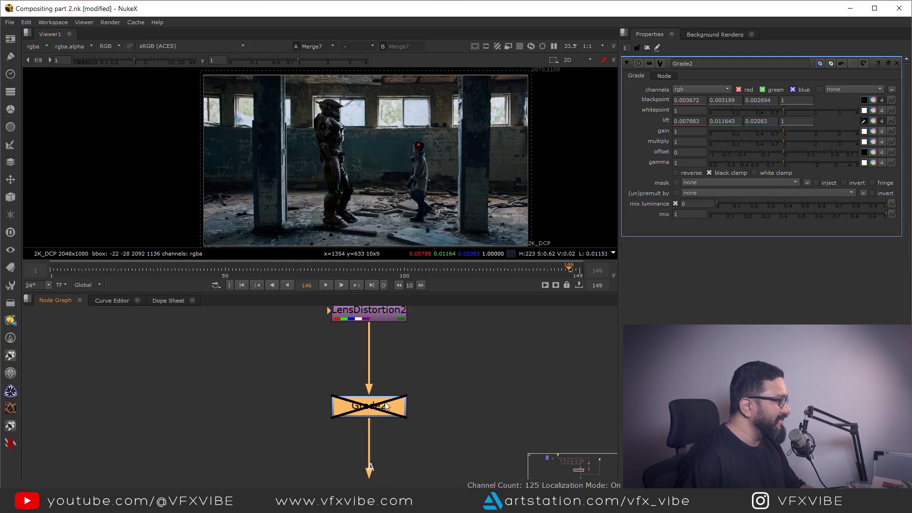
pyautogui.scroll(3, 330, 179)
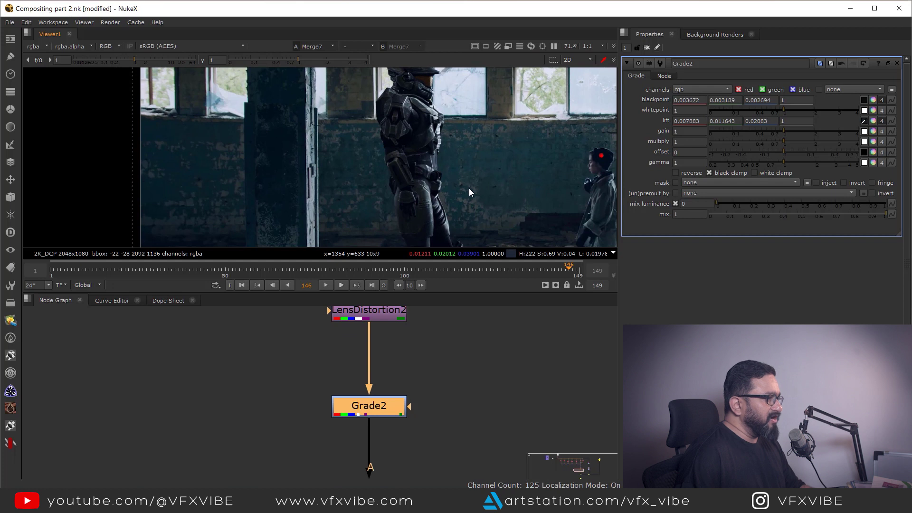
# Maximize the viewer and raise the gain to 64 and 256 to compare the character's blacks with the boy and plate
pyautogui.press('space')
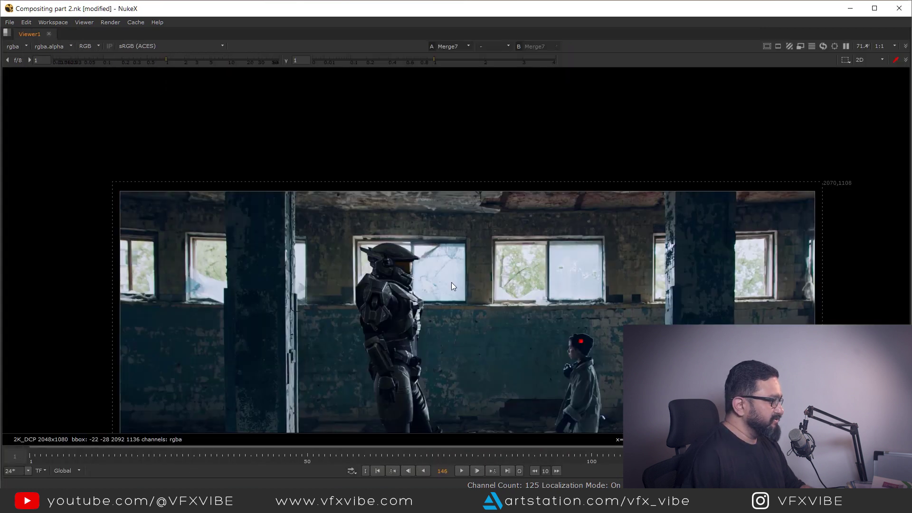
pyautogui.scroll(4, 483, 258)
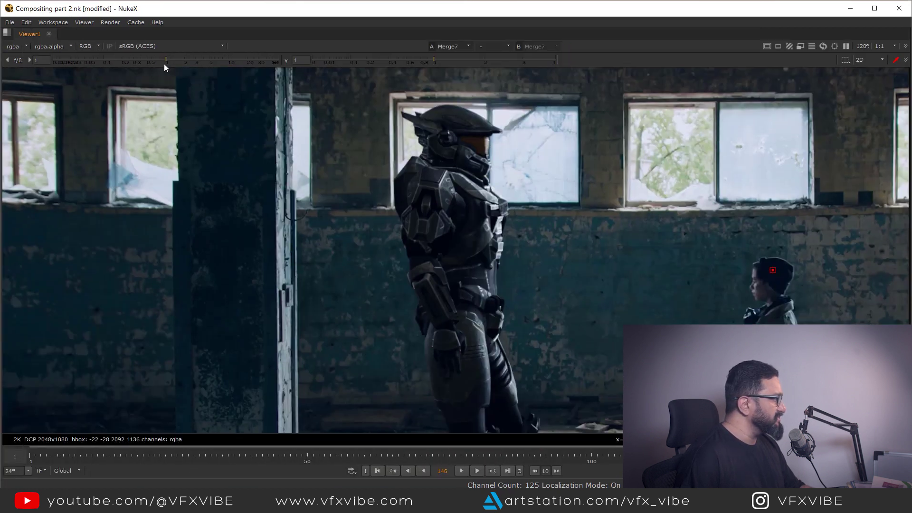
pyautogui.moveTo(168, 60); pyautogui.dragTo(288, 81)
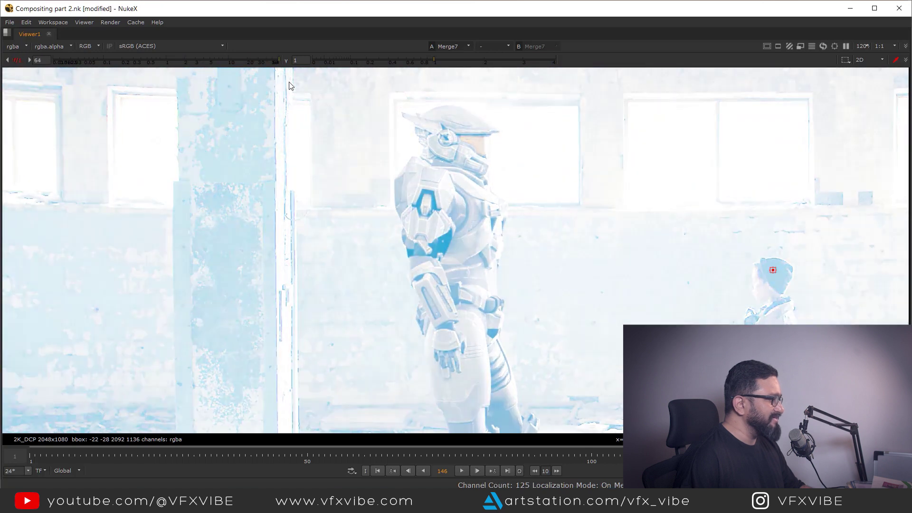
pyautogui.scroll(-3, 489, 303)
pyautogui.moveTo(488, 303); pyautogui.dragTo(452, 275, button='middle')
pyautogui.scroll(2, 452, 275)
pyautogui.scroll(-3, 450, 327)
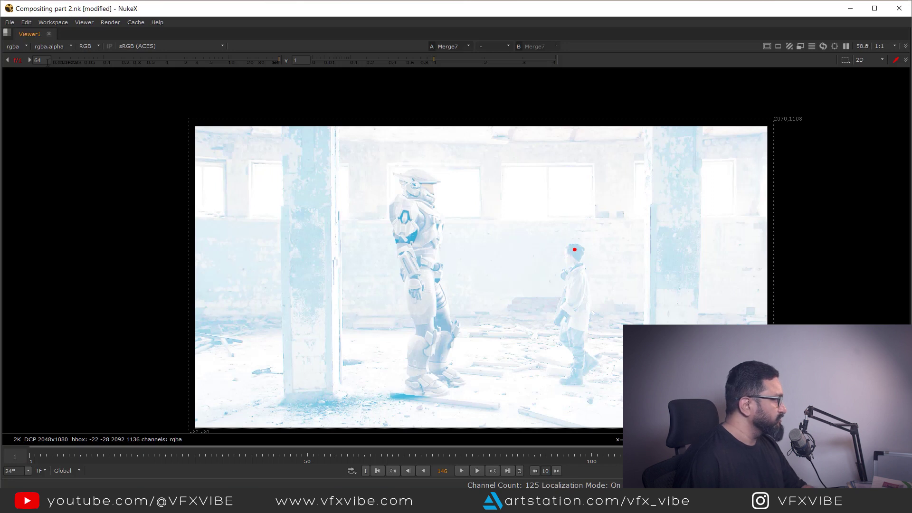
pyautogui.click(31, 59)
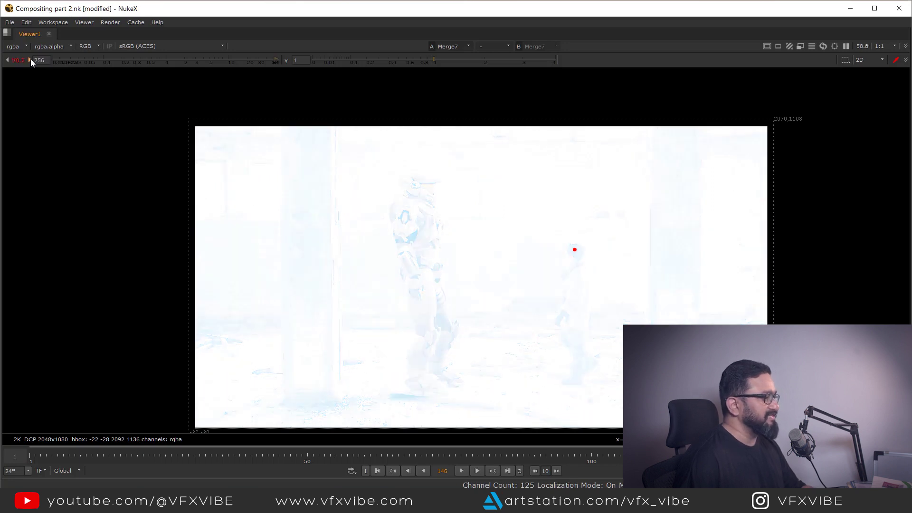
# Reset the viewer gain to 1 and restore the full layout with the node graph
pyautogui.keyDown('ctrl'); pyautogui.click(88, 57); pyautogui.keyUp('ctrl')
pyautogui.scroll(-3, 484, 316)
pyautogui.moveTo(529, 333); pyautogui.dragTo(457, 328, button='middle')
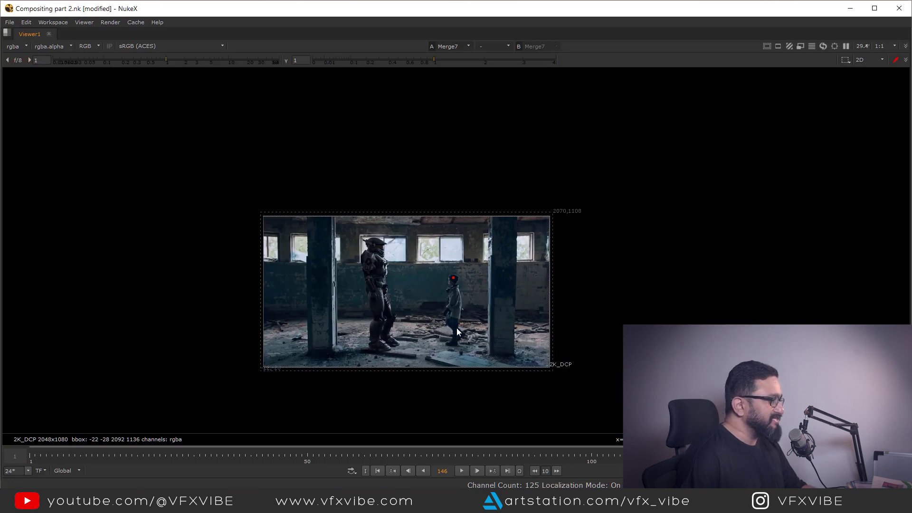
pyautogui.scroll(3, 406, 320)
pyautogui.press('space')
pyautogui.moveTo(418, 168); pyautogui.dragTo(416, 253, button='middle')
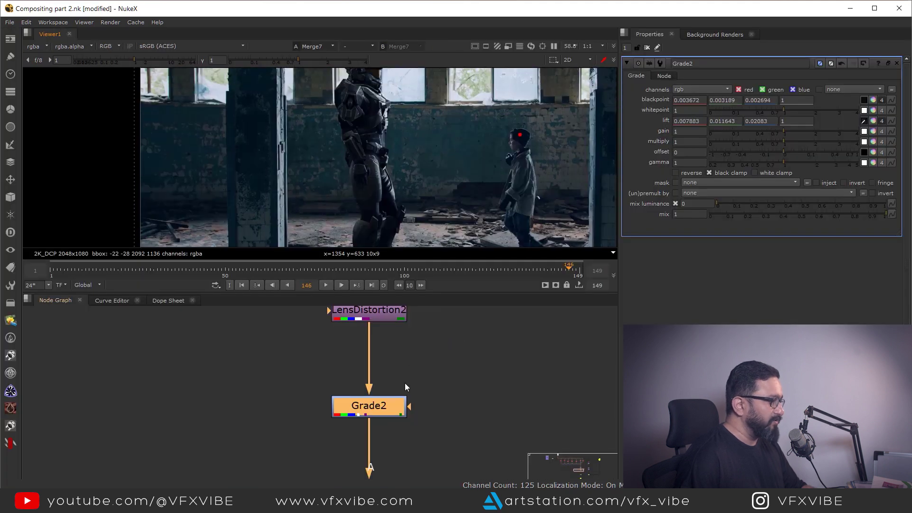
# Disable and re-enable the Grade node to compare the character's blacks with and without it in the maximized viewer
pyautogui.moveTo(446, 376); pyautogui.dragTo(283, 456)
pyautogui.press('d')
pyautogui.press('space')
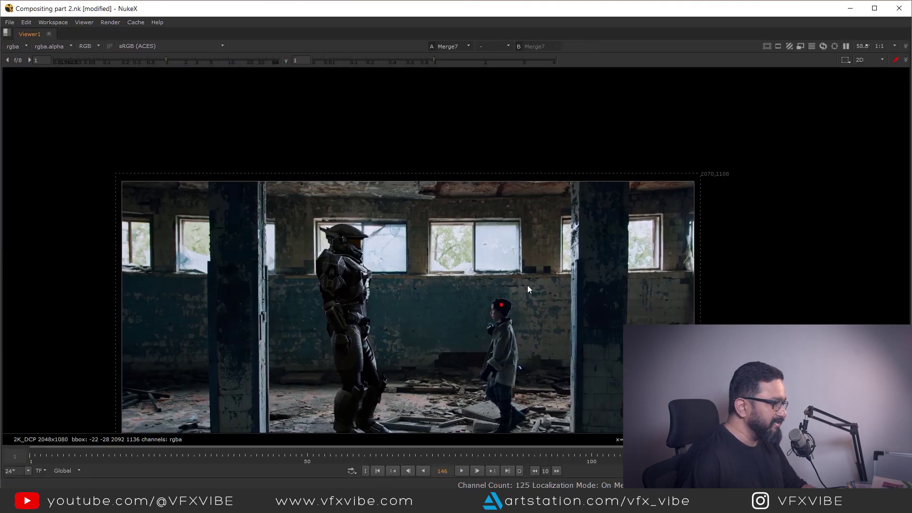
pyautogui.scroll(4, 541, 313)
pyautogui.scroll(-1, 554, 341)
pyautogui.moveTo(538, 394); pyautogui.dragTo(704, 277, button='middle')
pyautogui.press('d')
pyautogui.moveTo(514, 123); pyautogui.dragTo(629, 214, button='middle')
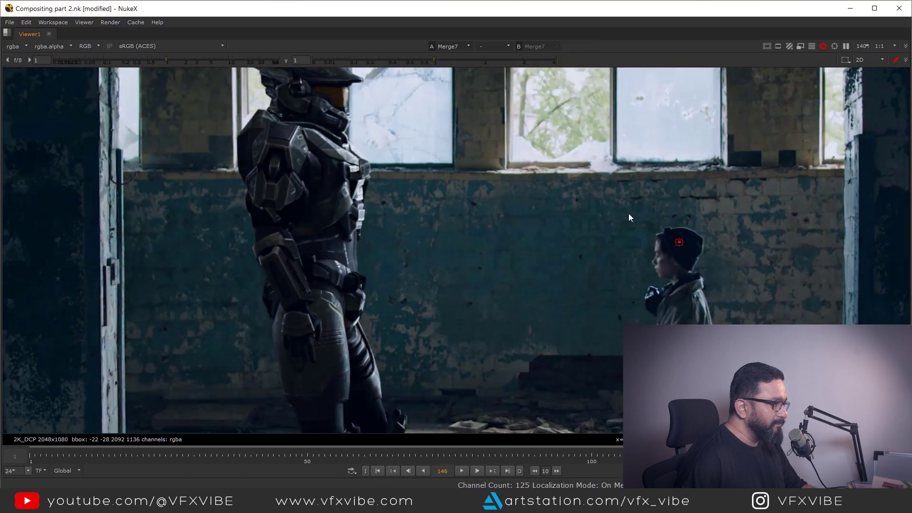
pyautogui.scroll(4, 568, 319)
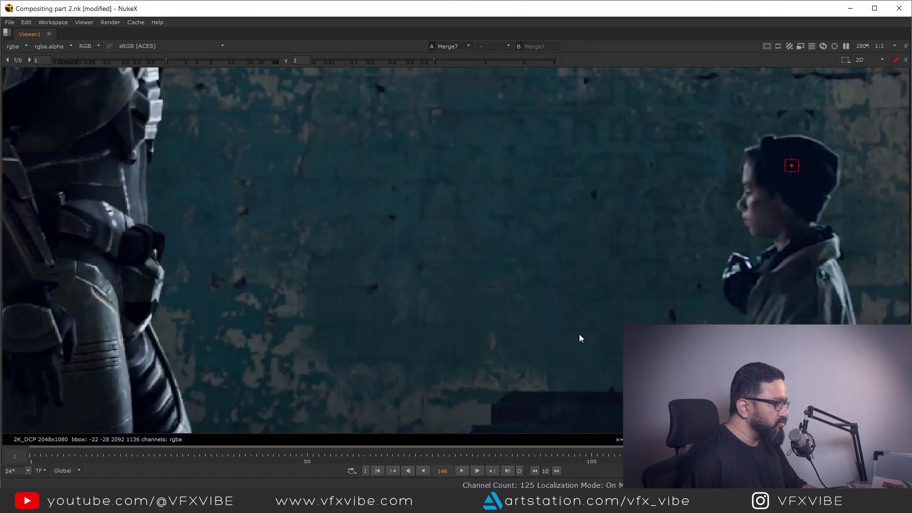
pyautogui.scroll(-5, 580, 335)
pyautogui.moveTo(578, 357); pyautogui.dragTo(587, 245, button='middle')
pyautogui.scroll(-3, 589, 255)
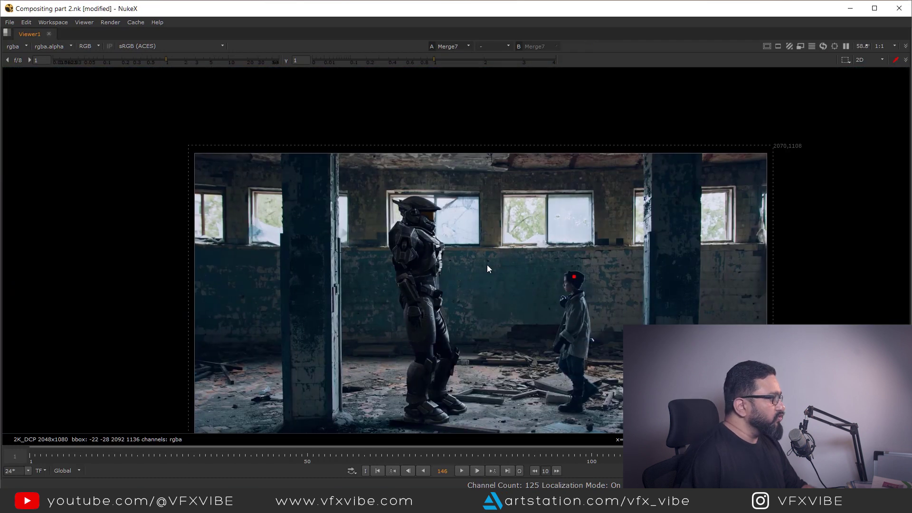
# Restore the full layout and set the Grade's (un)premult by option to rgba.alpha
pyautogui.press('space')
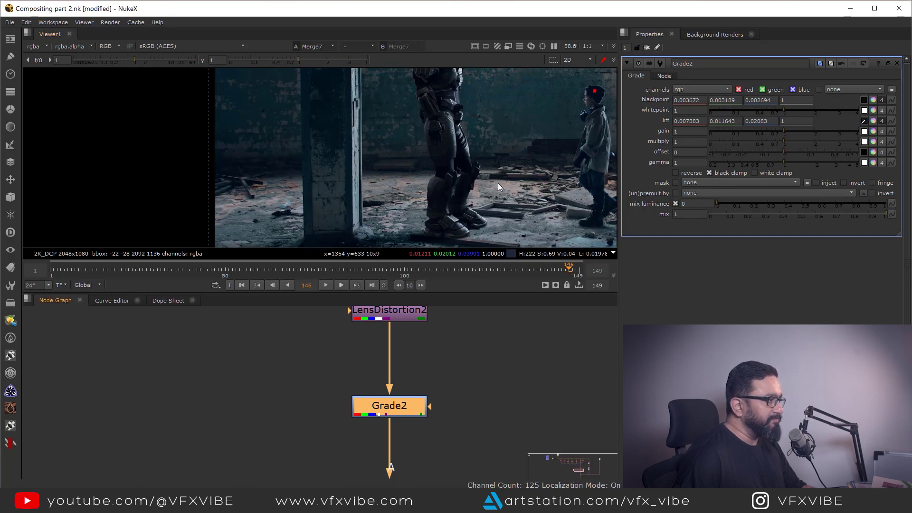
pyautogui.scroll(-1, 498, 185)
pyautogui.click(697, 193)
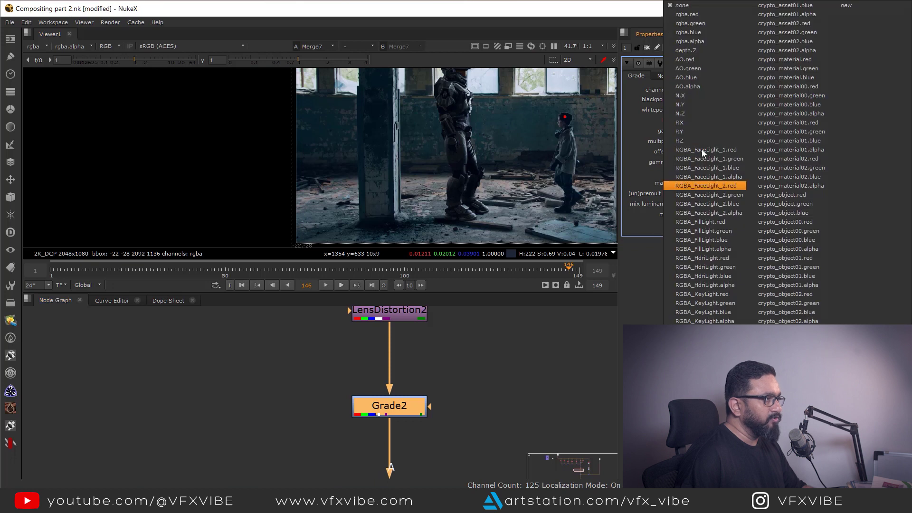
pyautogui.click(695, 41)
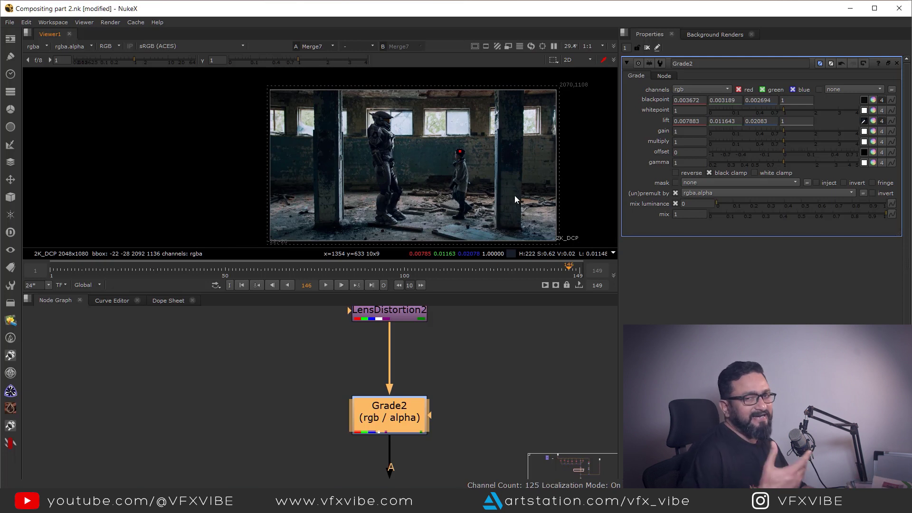
# Disable the Grade node and examine the character's helmet and torso against the plate in the maximized viewer
pyautogui.press('d')
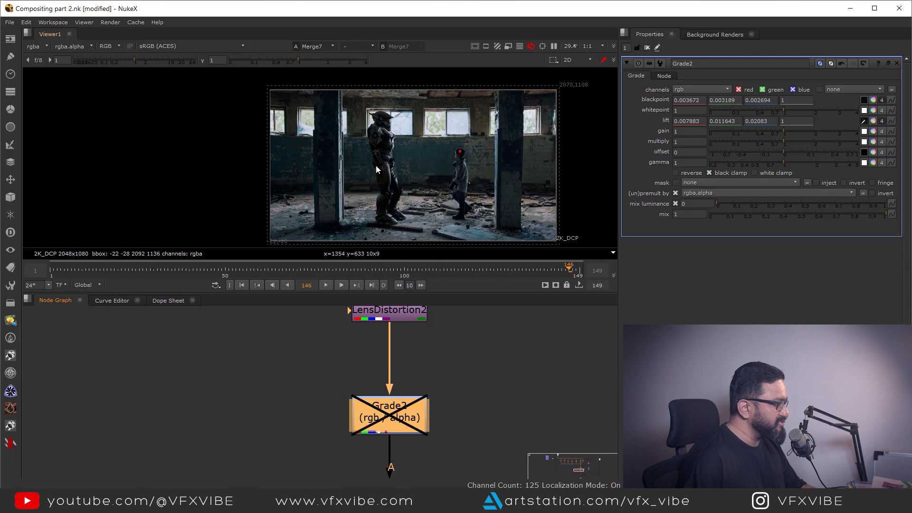
pyautogui.press('space')
pyautogui.scroll(3, 617, 190)
pyautogui.scroll(3, 581, 280)
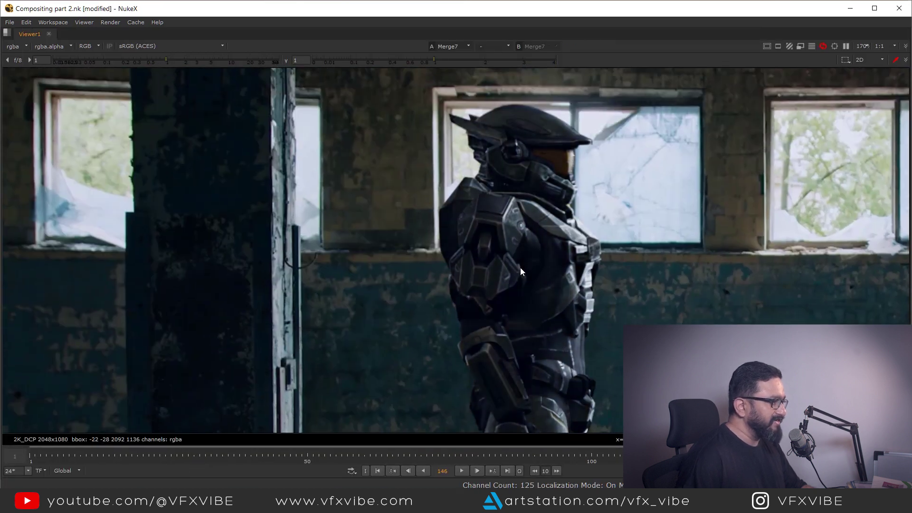
pyautogui.scroll(-5, 520, 267)
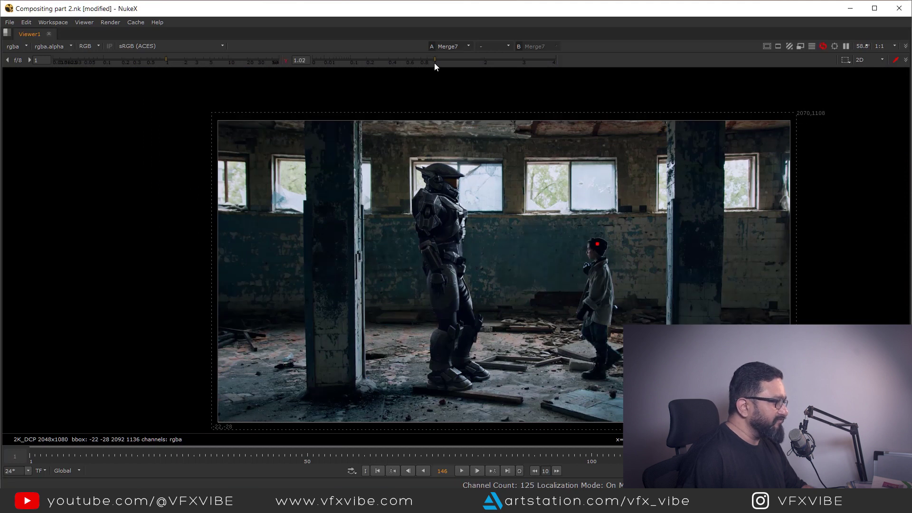
# Lower the viewer gamma to 0.24 to check the dark areas, reset it to 1, and restore the full layout
pyautogui.moveTo(434, 62); pyautogui.dragTo(373, 71)
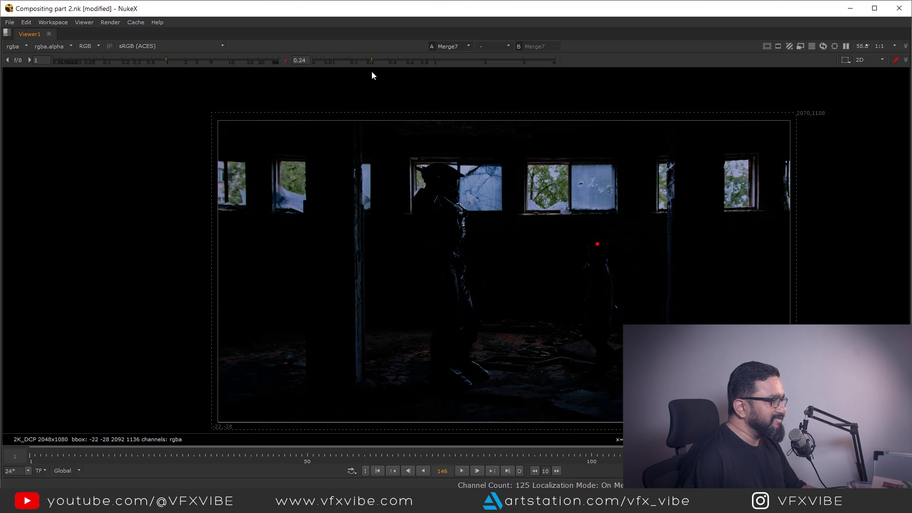
pyautogui.keyDown('ctrl'); pyautogui.click(409, 61); pyautogui.keyUp('ctrl')
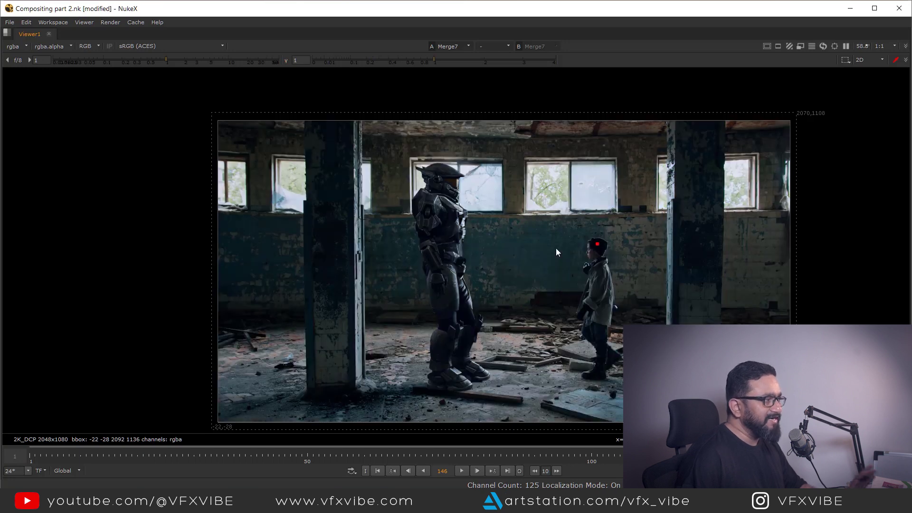
pyautogui.press('space')
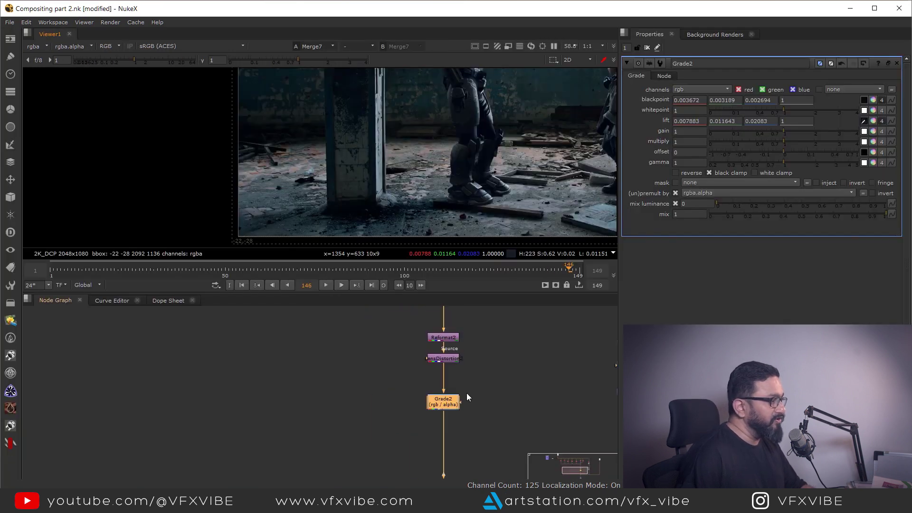
# Frame the whole composite and examine the character's legs and the boy in the maximized viewer
pyautogui.moveTo(488, 92); pyautogui.dragTo(430, 209, button='middle')
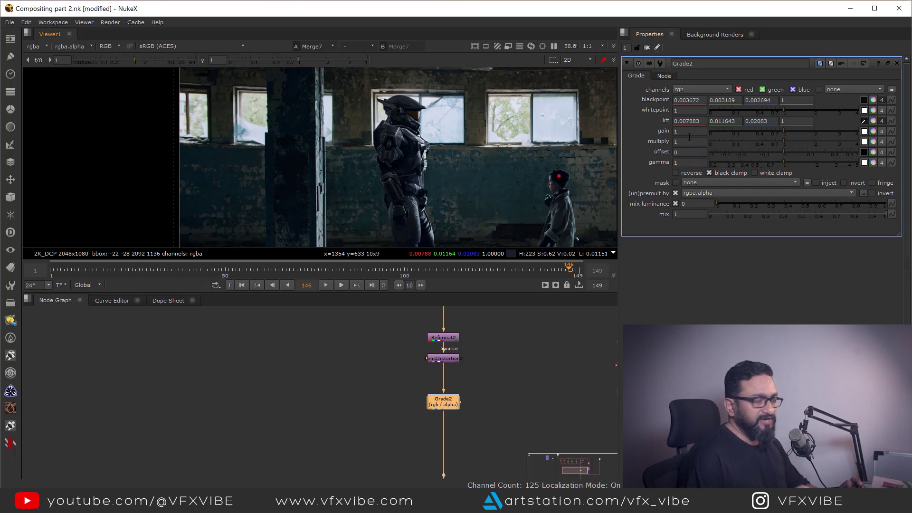
pyautogui.press('f')
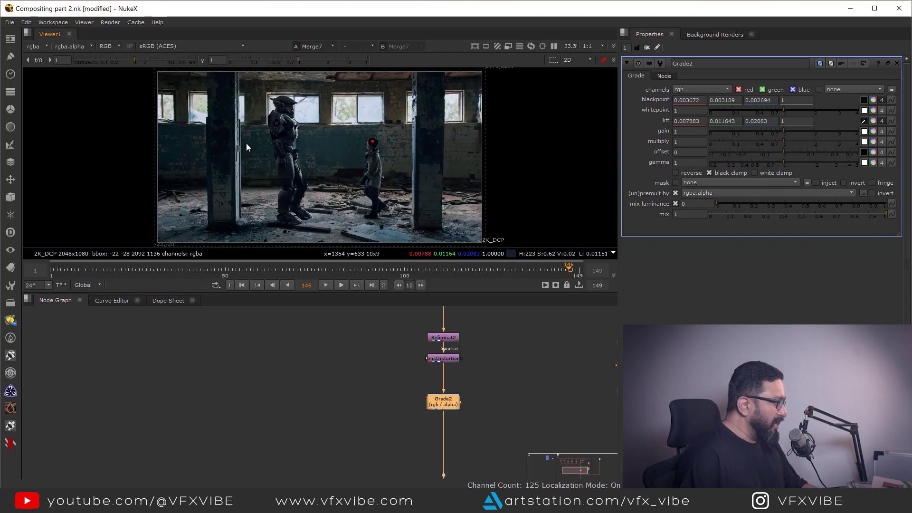
pyautogui.moveTo(246, 143); pyautogui.dragTo(453, 208, button='middle')
pyautogui.press('space')
pyautogui.moveTo(469, 266); pyautogui.dragTo(497, 242, button='middle')
pyautogui.scroll(3, 582, 253)
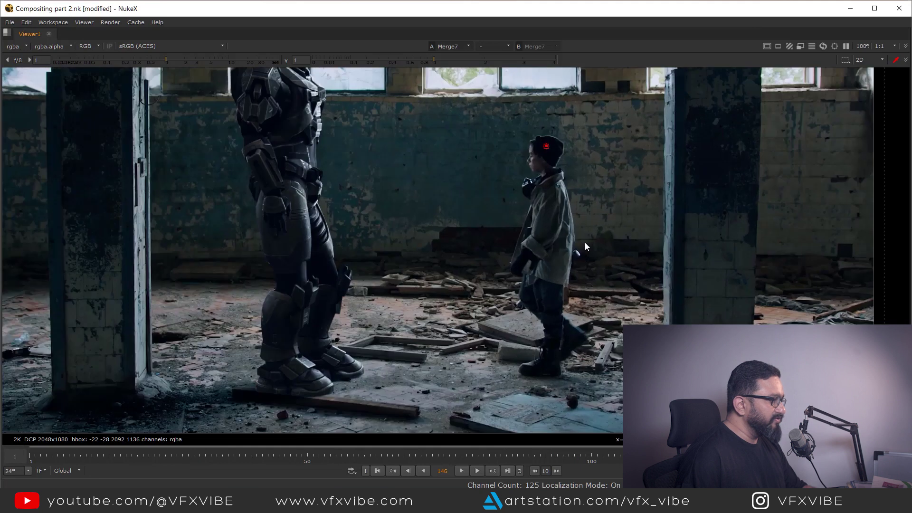
# Examine the whole composite with the character and the boy in the maximized viewer, and restore the full layout
pyautogui.moveTo(585, 242); pyautogui.dragTo(638, 263, button='middle')
pyautogui.scroll(-1, 637, 263)
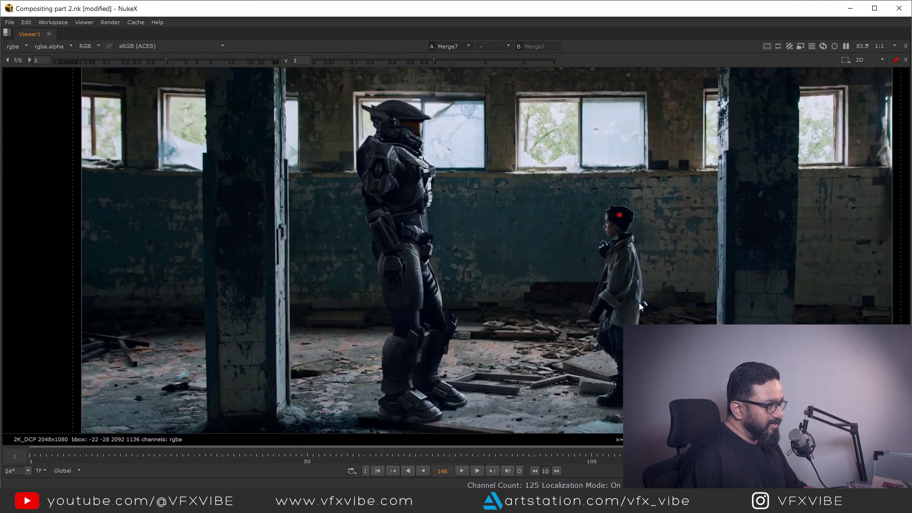
pyautogui.scroll(-1, 520, 264)
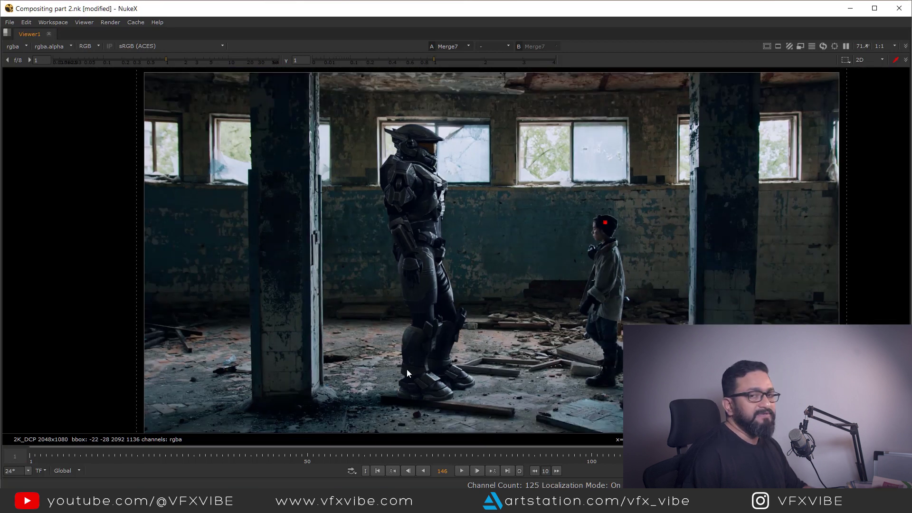
pyautogui.scroll(-1, 407, 369)
pyautogui.press('space')
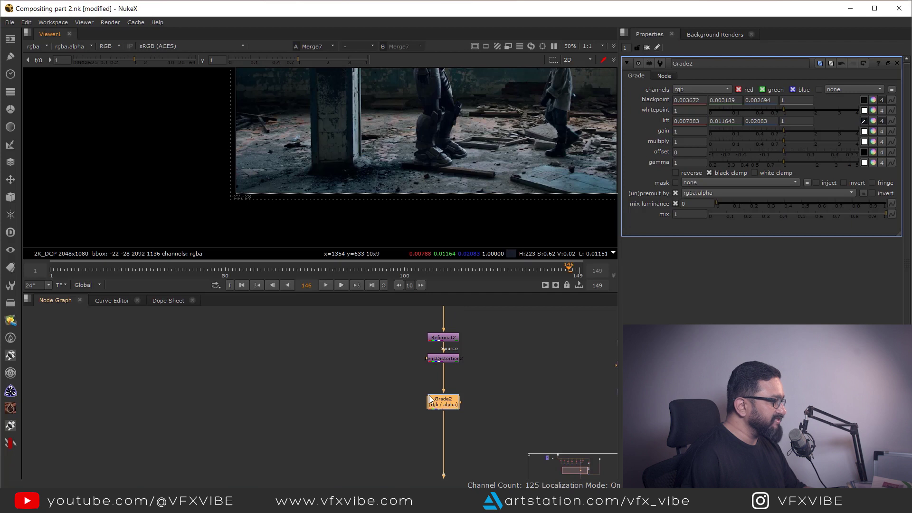
# View the RimLight pass from Shuffle2 in the maximized viewer and examine the light along the character's edge
pyautogui.scroll(-5, 429, 440)
pyautogui.scroll(4, 495, 423)
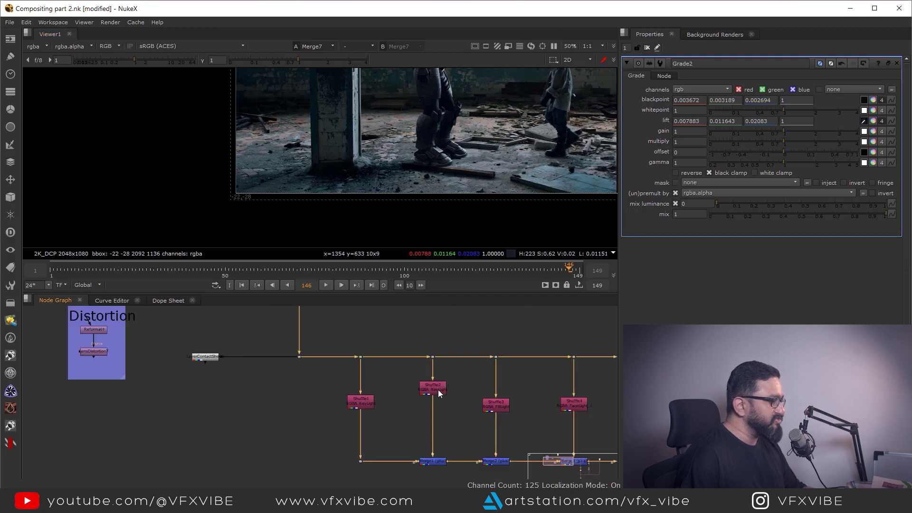
pyautogui.click(438, 390)
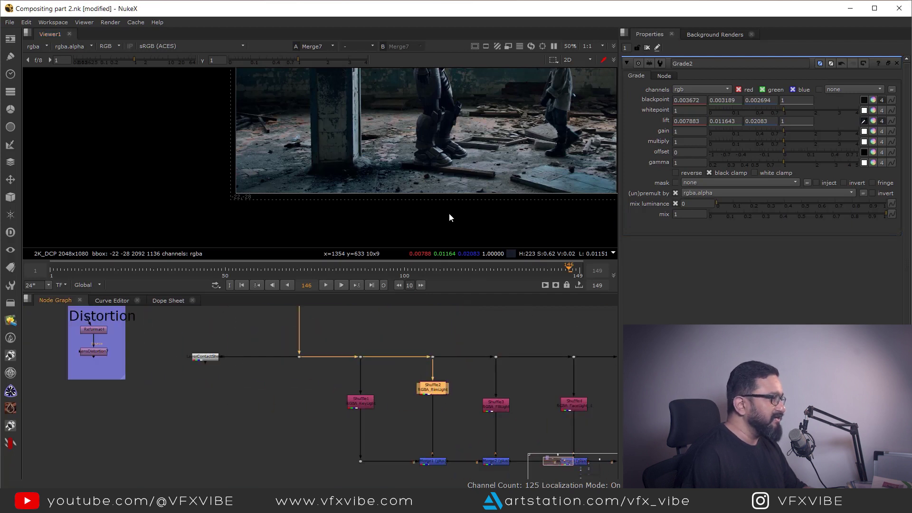
pyautogui.press('1')
pyautogui.press('space')
pyautogui.scroll(1, 482, 231)
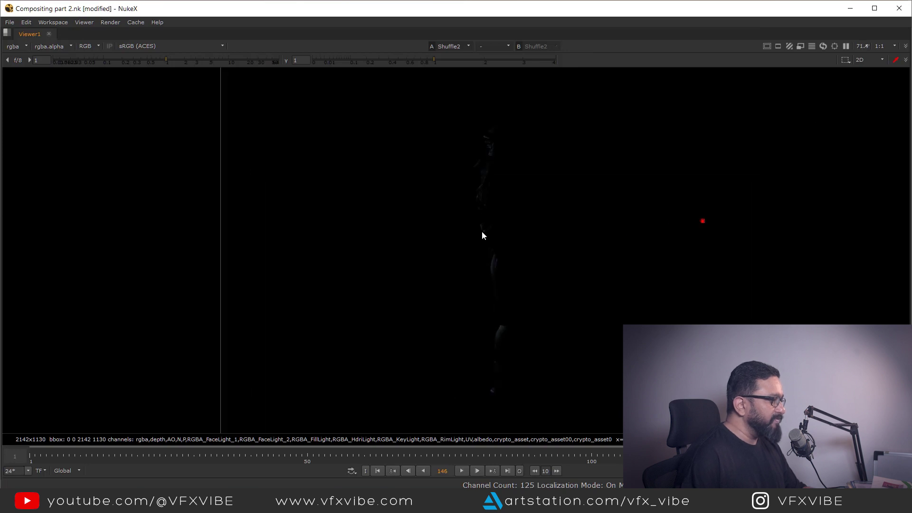
pyautogui.moveTo(409, 143); pyautogui.dragTo(565, 412)
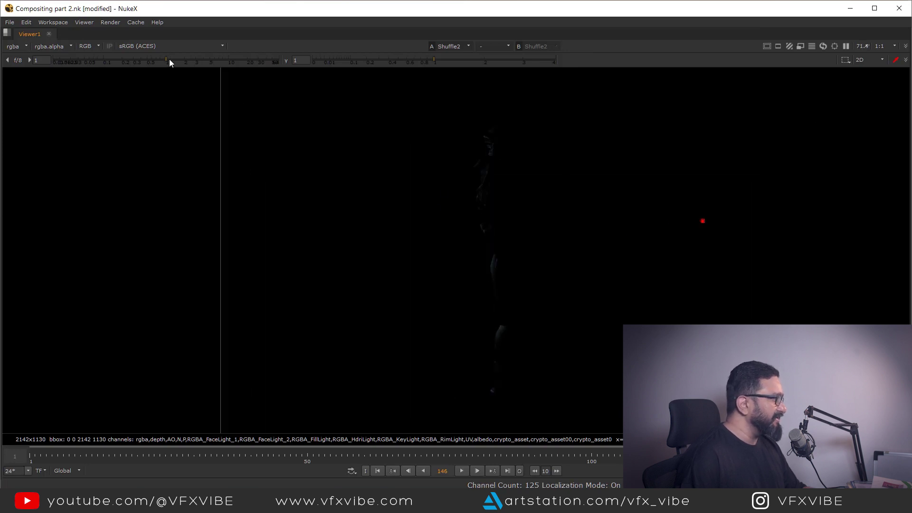
# Raise the viewer gain to inspect the faint RimLight pass, reset the gain to 1, and restore the full layout
pyautogui.moveTo(180, 61); pyautogui.dragTo(254, 69)
pyautogui.moveTo(420, 118); pyautogui.dragTo(546, 419)
pyautogui.keyDown('ctrl'); pyautogui.click(192, 63); pyautogui.keyUp('ctrl')
pyautogui.scroll(-4, 457, 257)
pyautogui.press('space')
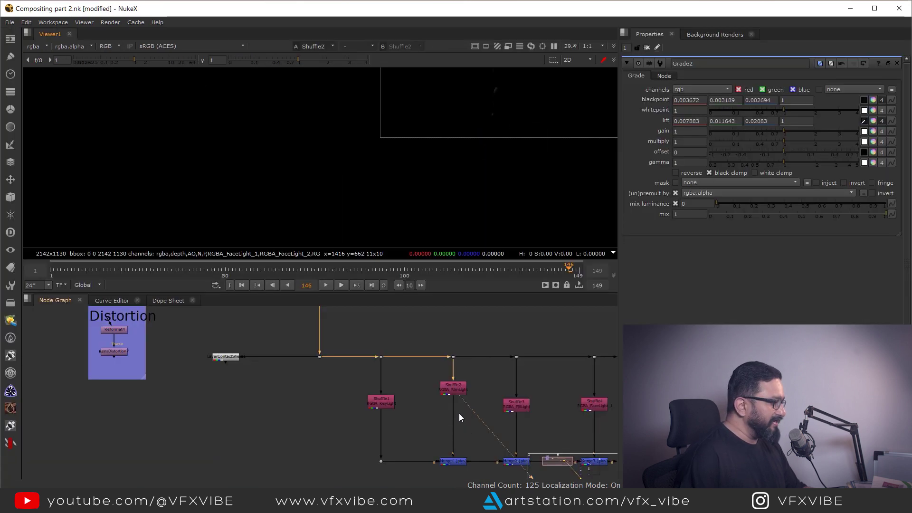
# View the final composite from Merge7 and insert a Grade node directly after the RimLight shuffle
pyautogui.scroll(-4, 459, 414)
pyautogui.moveTo(535, 462); pyautogui.dragTo(424, 371, button='middle')
pyautogui.moveTo(493, 416); pyautogui.dragTo(459, 439)
pyautogui.press('1')
pyautogui.moveTo(372, 392); pyautogui.dragTo(417, 457, button='middle')
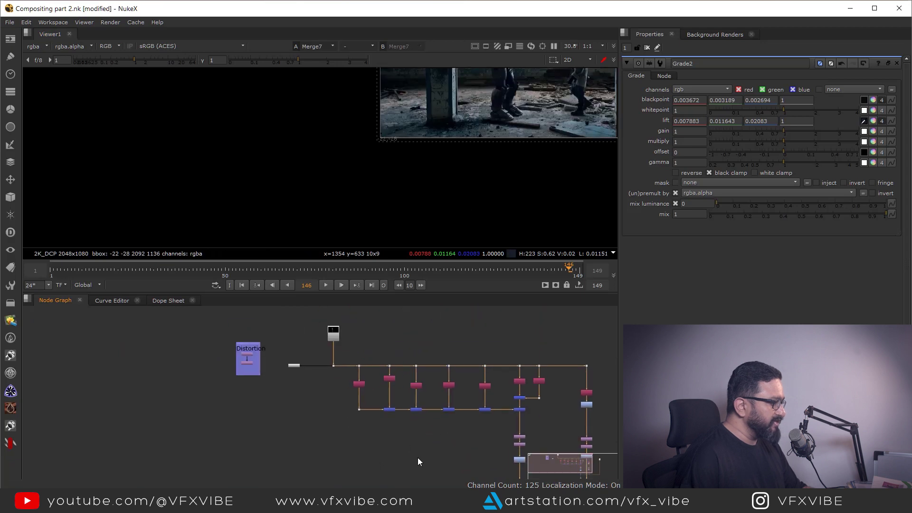
pyautogui.scroll(3, 380, 365)
pyautogui.click(407, 399)
pyautogui.press('g')
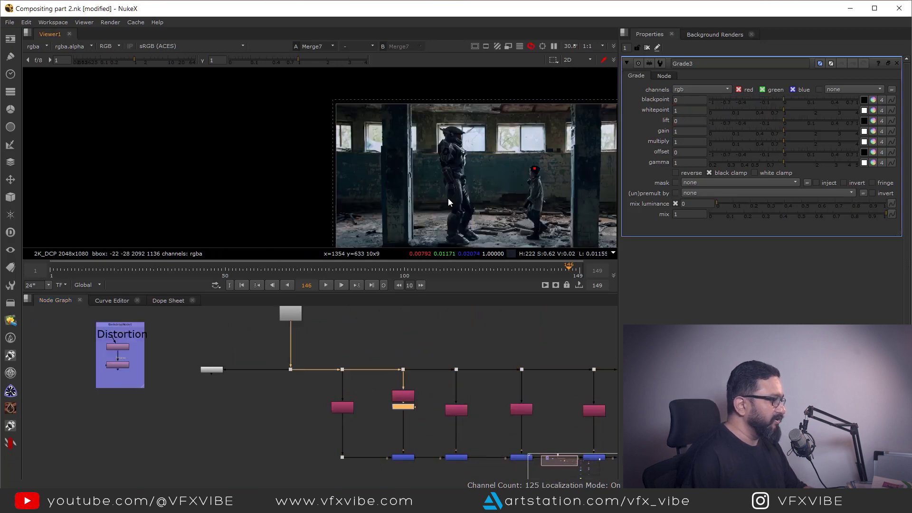
# Brighten the rim light by setting the new Grade's gain to 4 and whitepoint to 0.7
pyautogui.scroll(2, 437, 193)
pyautogui.scroll(5, 442, 193)
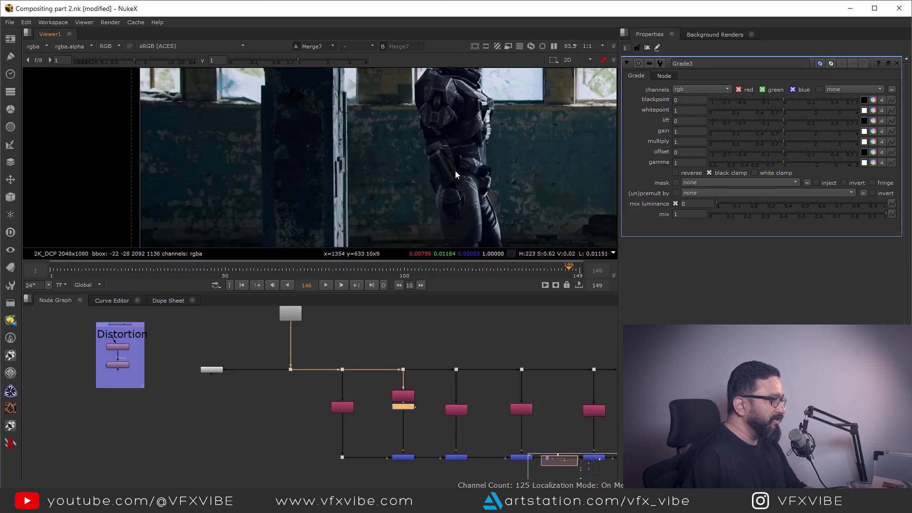
pyautogui.moveTo(786, 129); pyautogui.dragTo(852, 141)
pyautogui.moveTo(439, 218); pyautogui.dragTo(461, 204, button='middle')
pyautogui.scroll(-3, 451, 158)
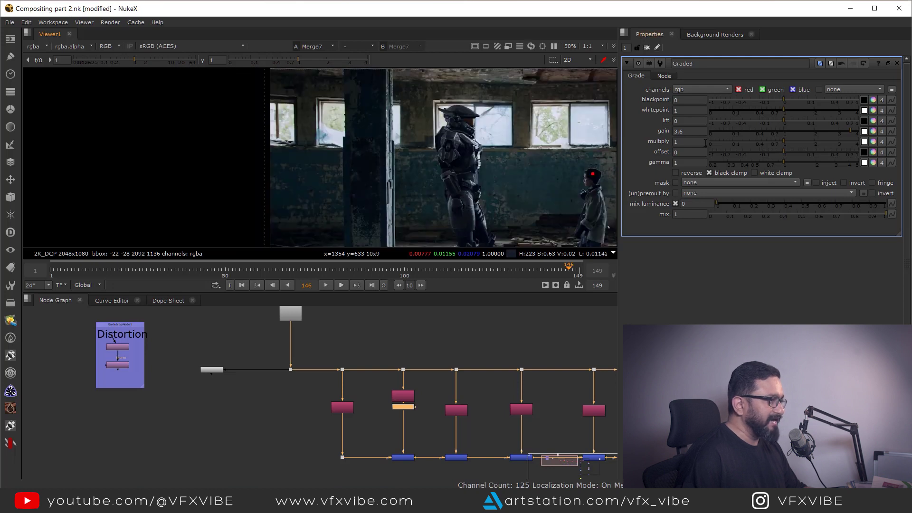
pyautogui.click(857, 132)
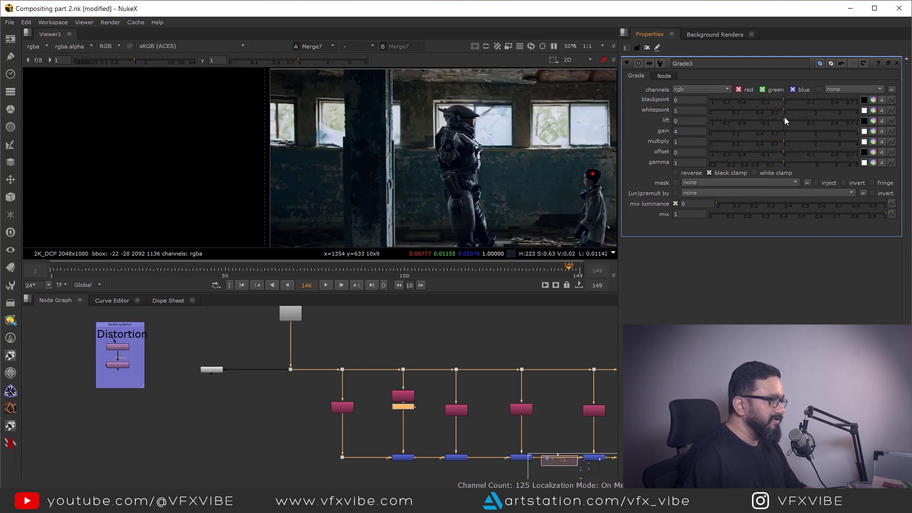
pyautogui.moveTo(783, 109); pyautogui.dragTo(775, 110)
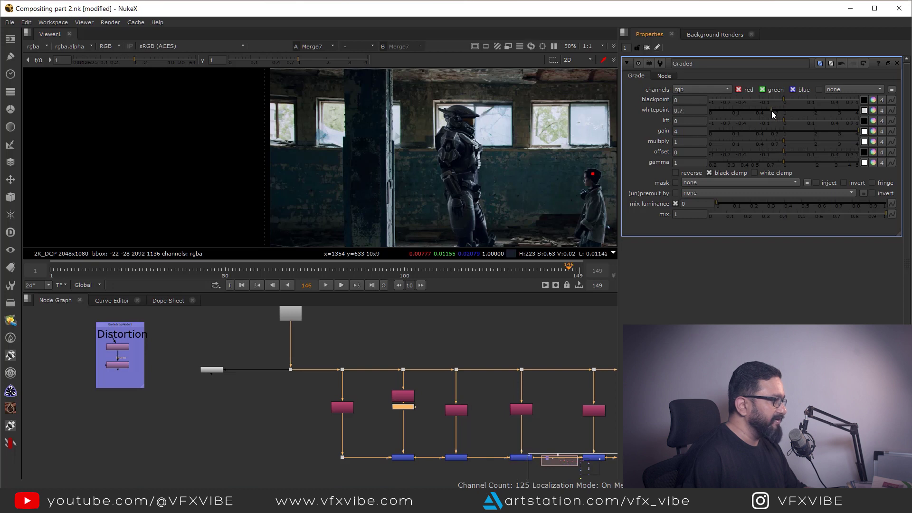
# Check the brightened rim light in the maximized viewer at frame 44 and at frame 149
pyautogui.scroll(-2, 412, 175)
pyautogui.press('space')
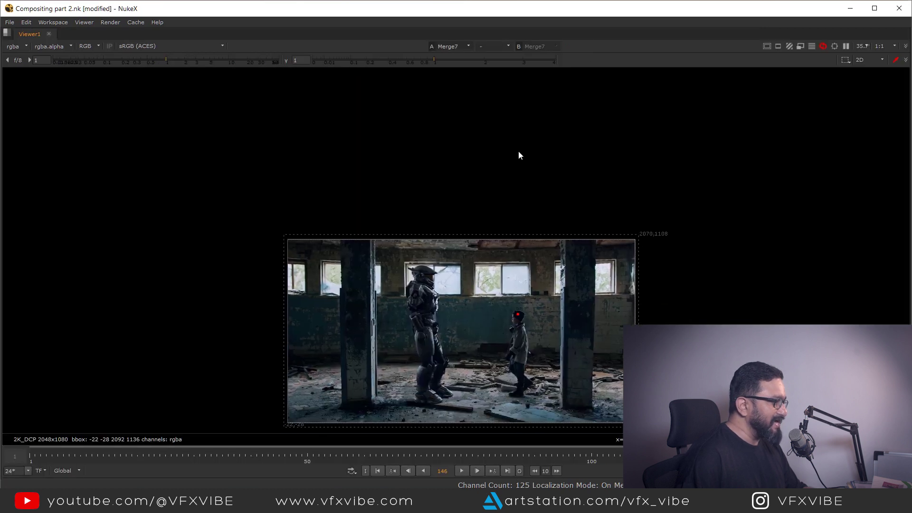
pyautogui.scroll(5, 519, 155)
pyautogui.scroll(-3, 494, 351)
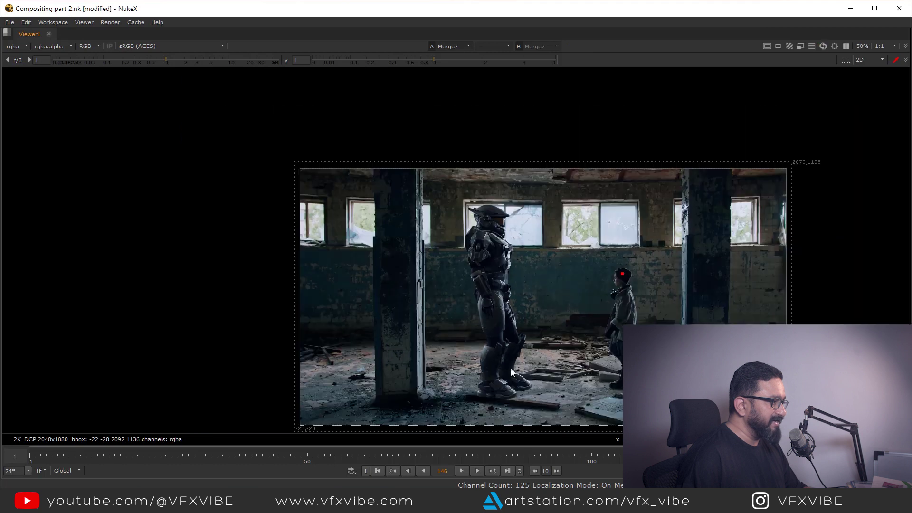
pyautogui.moveTo(526, 454); pyautogui.dragTo(273, 456)
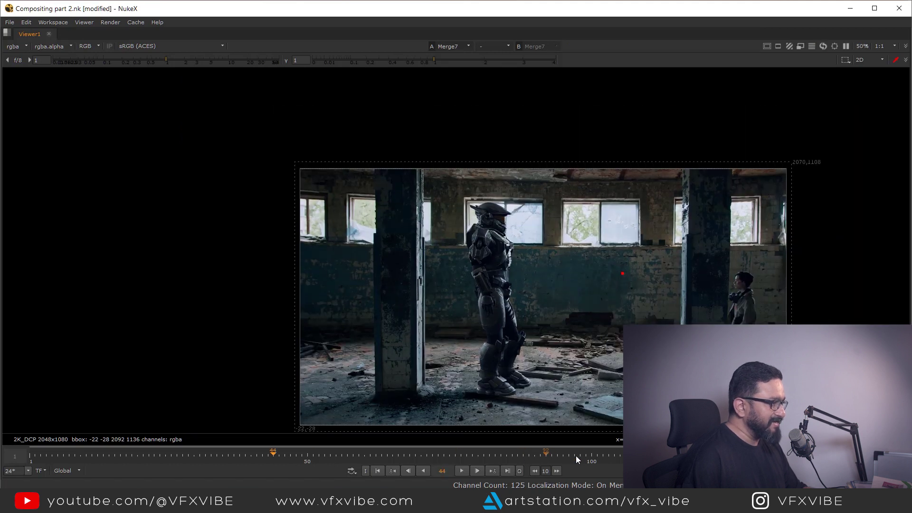
pyautogui.click(869, 455)
# Examine the bright edge on the boy's jacket up close as a reference for the character, and restore the full layout
pyautogui.scroll(1, 530, 332)
pyautogui.moveTo(530, 332); pyautogui.dragTo(458, 334, button='middle')
pyautogui.scroll(2, 419, 278)
pyautogui.scroll(8, 659, 268)
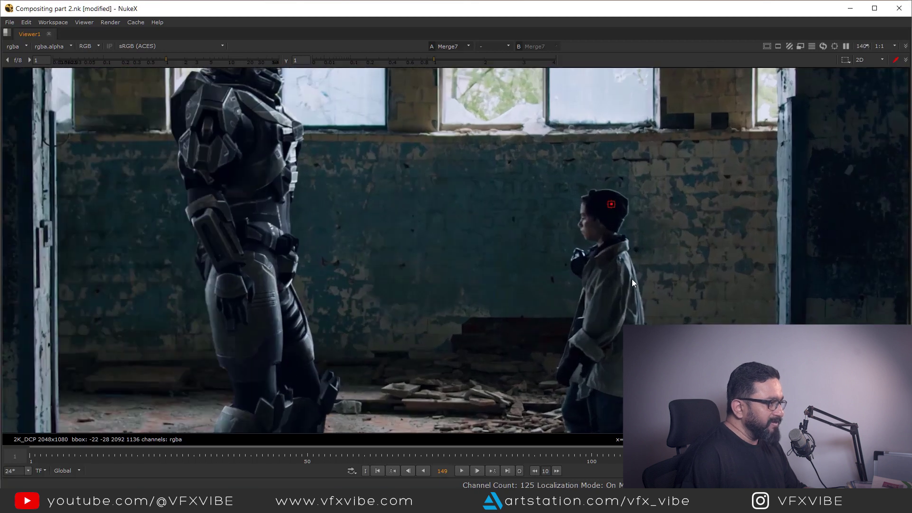
pyautogui.scroll(2, 630, 262)
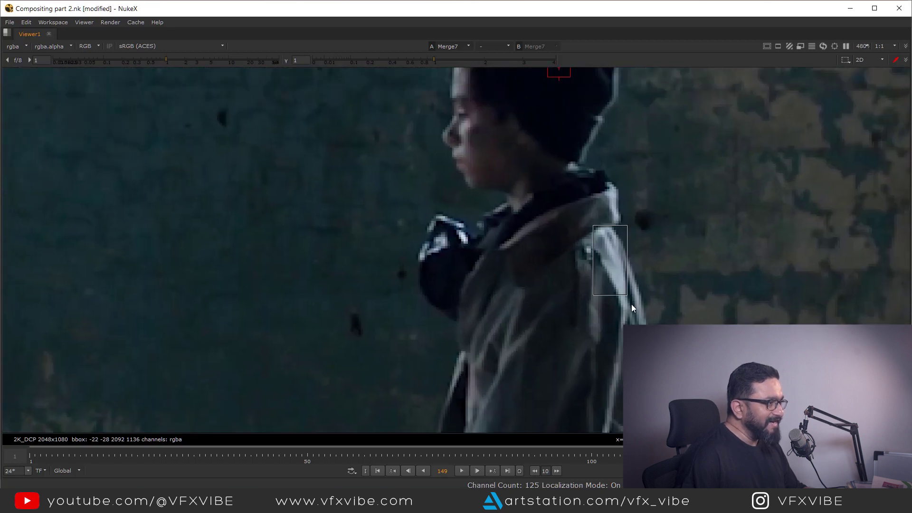
pyautogui.moveTo(644, 311); pyautogui.dragTo(646, 311)
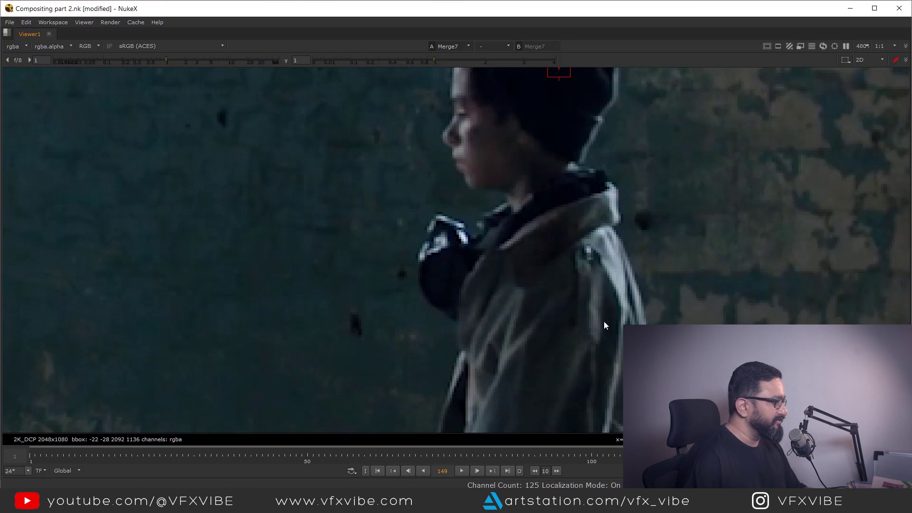
pyautogui.press('f')
pyautogui.press('space')
# View the specular_direct pass from Shuffle6 and examine the highlights on the character's upper body
pyautogui.scroll(-5, 440, 370)
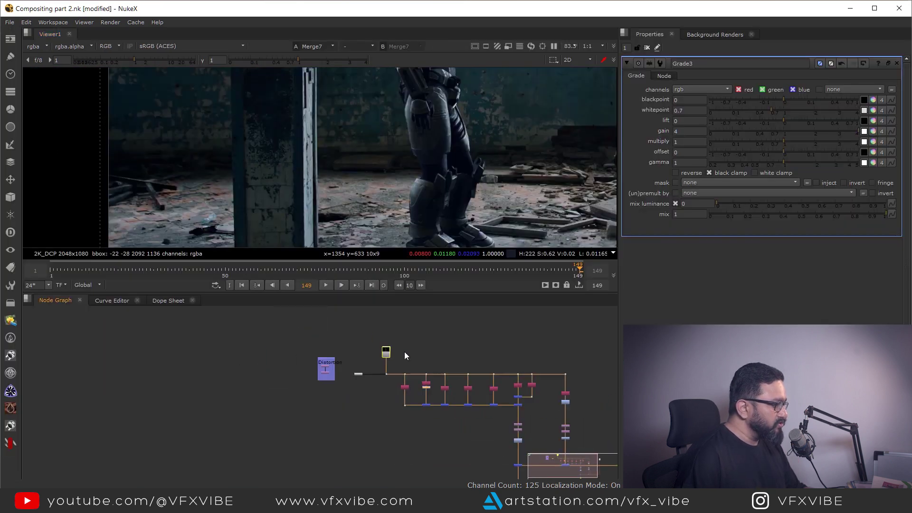
pyautogui.scroll(4, 531, 397)
pyautogui.moveTo(531, 397); pyautogui.dragTo(443, 388, button='middle')
pyautogui.scroll(4, 439, 326)
pyautogui.scroll(3, 443, 387)
pyautogui.click(446, 375)
pyautogui.press('1')
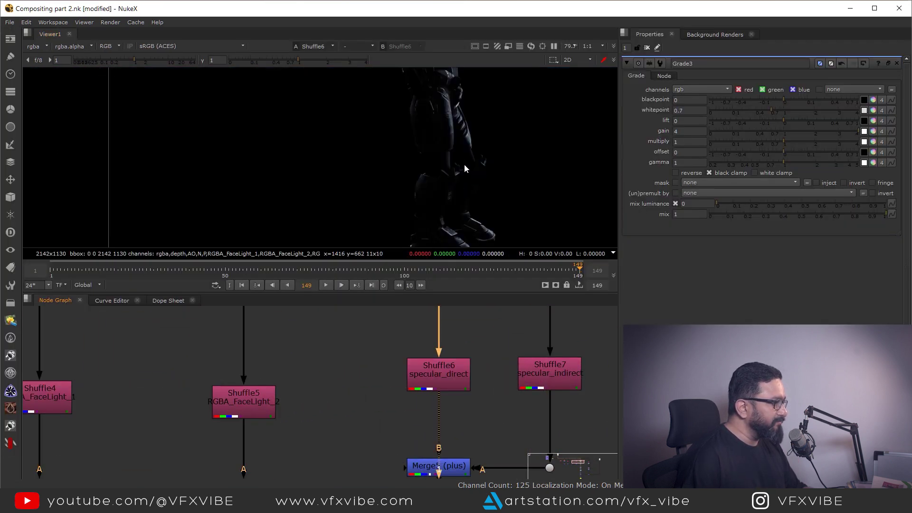
pyautogui.scroll(4, 464, 175)
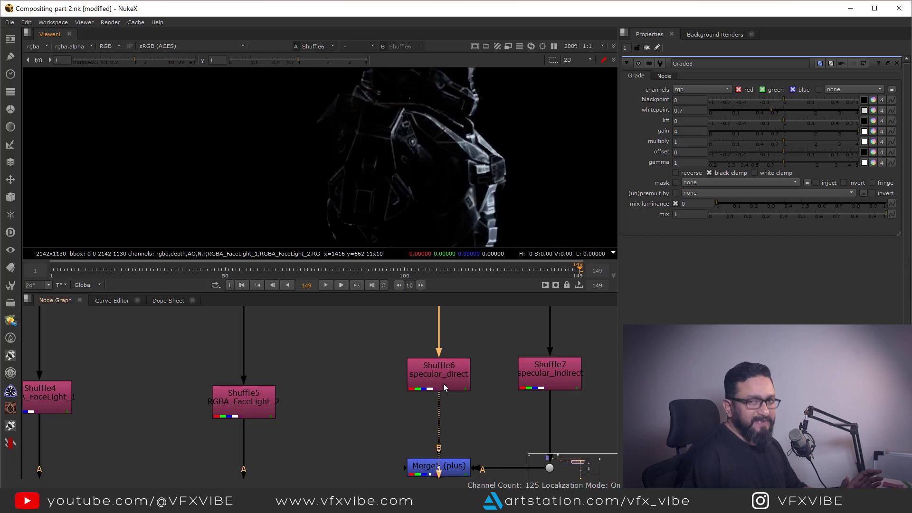
# Move the upper pass nodes away from the merge row to make room between Merge5 and Merge6
pyautogui.scroll(-5, 477, 383)
pyautogui.scroll(-4, 361, 421)
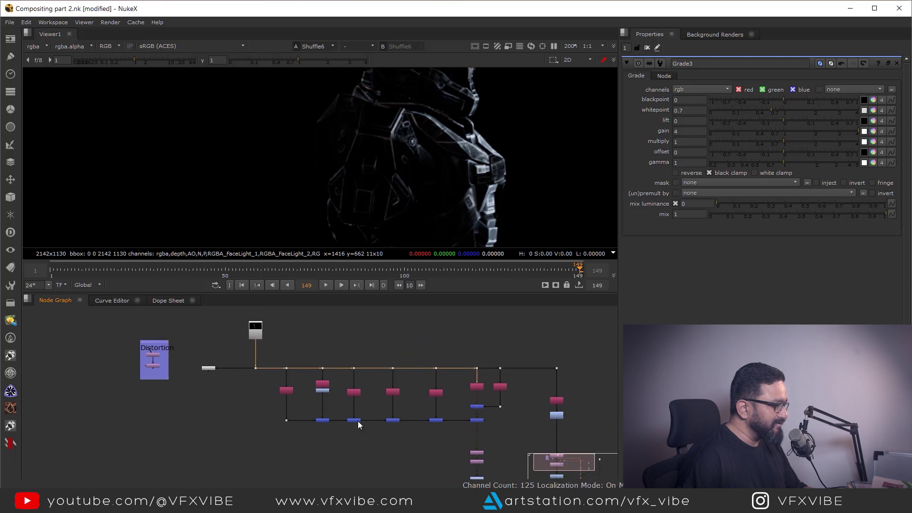
pyautogui.moveTo(283, 328); pyautogui.dragTo(482, 358)
pyautogui.scroll(5, 438, 428)
pyautogui.click(509, 383)
pyautogui.scroll(-5, 503, 385)
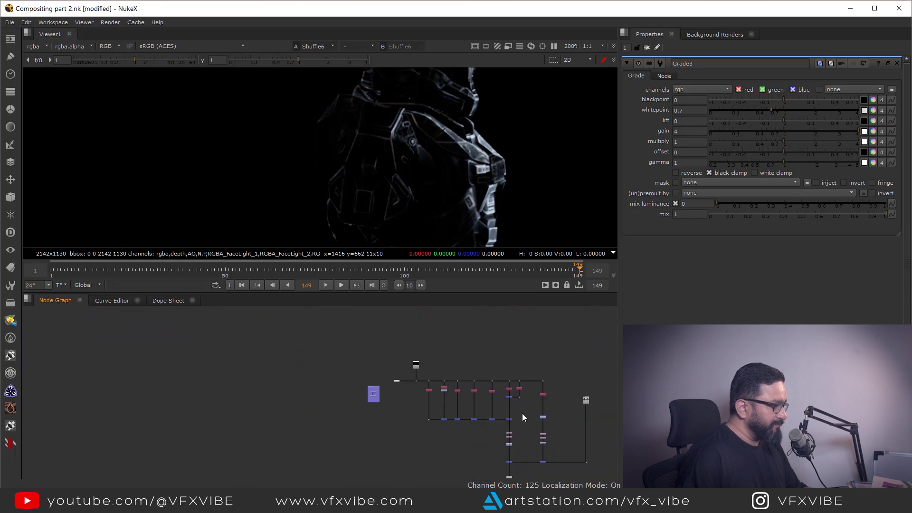
pyautogui.scroll(6, 487, 397)
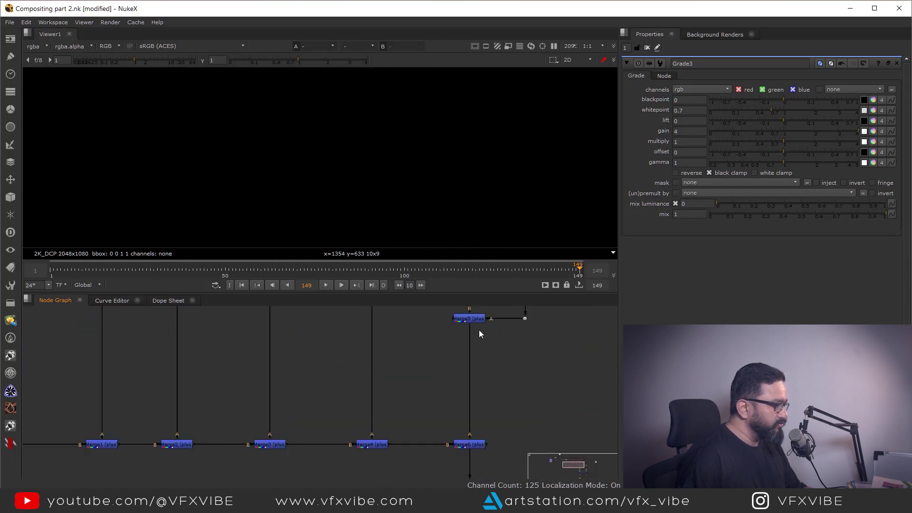
# View the combined specular passes from Merge5 and insert a Dot on its output
pyautogui.press('1')
pyautogui.scroll(-5, 483, 389)
pyautogui.scroll(6, 502, 401)
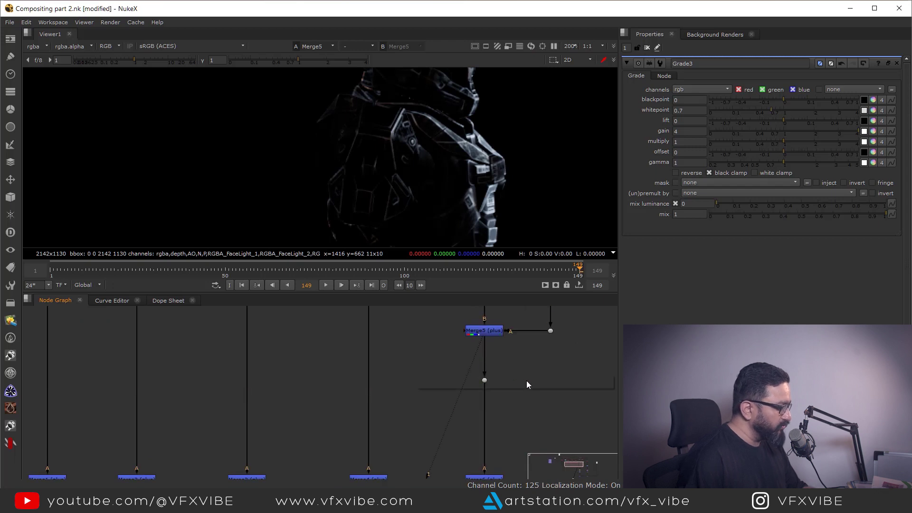
# Add a Glow node fed from the Dot below Merge5 and view its output
pyautogui.press('Tab')
pyautogui.write('glow')
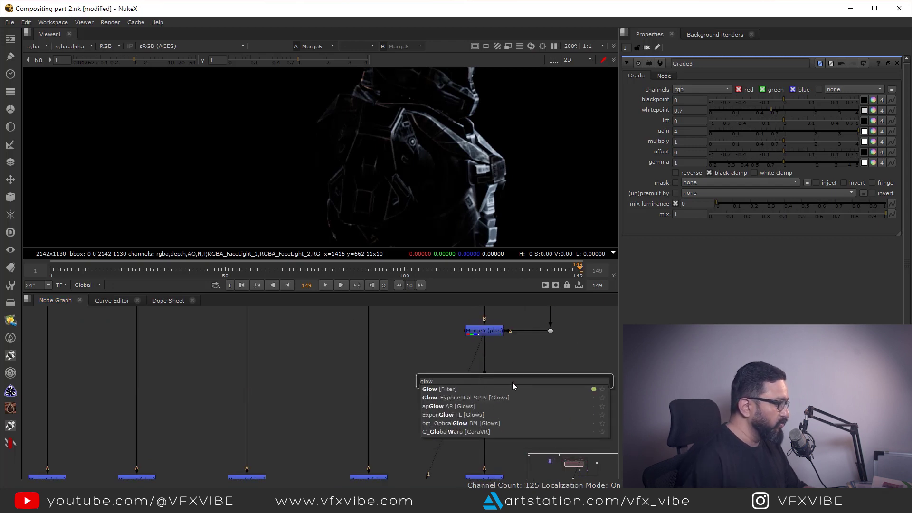
pyautogui.press('Return')
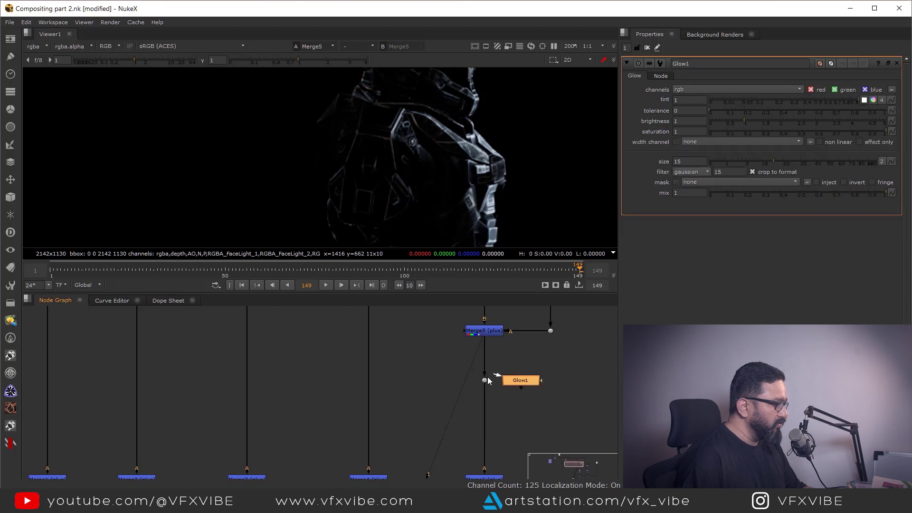
pyautogui.moveTo(584, 386); pyautogui.dragTo(528, 388, button='middle')
pyautogui.press('1')
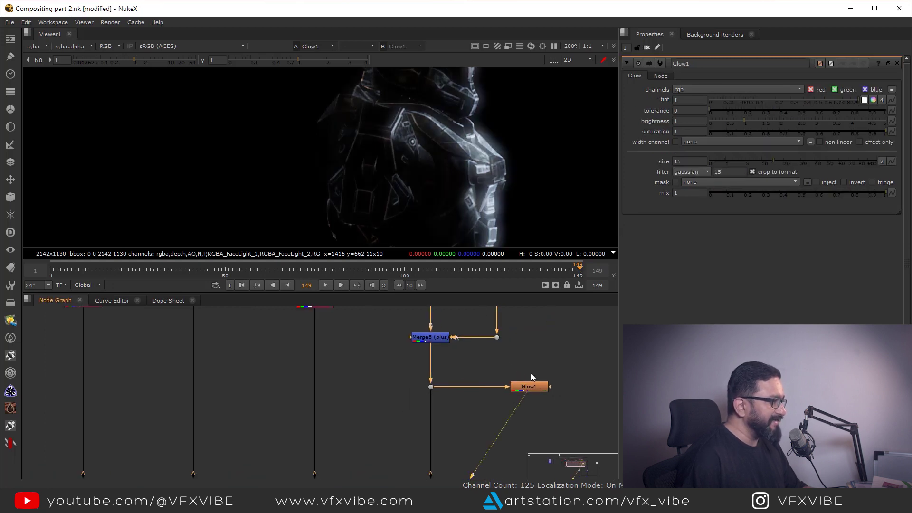
# Set the Glow to effect only, with size 29.5 and brightness 1.56
pyautogui.click(874, 141)
pyautogui.scroll(-4, 370, 190)
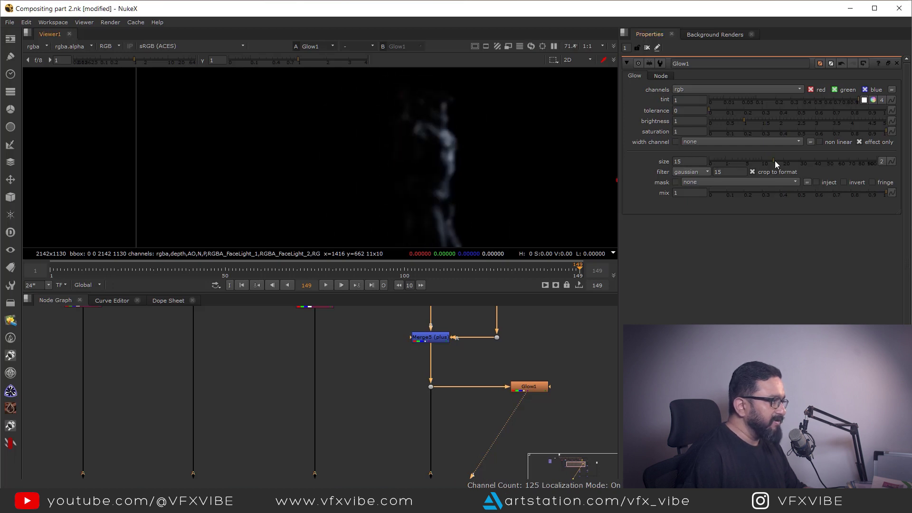
pyautogui.moveTo(783, 161); pyautogui.dragTo(799, 162)
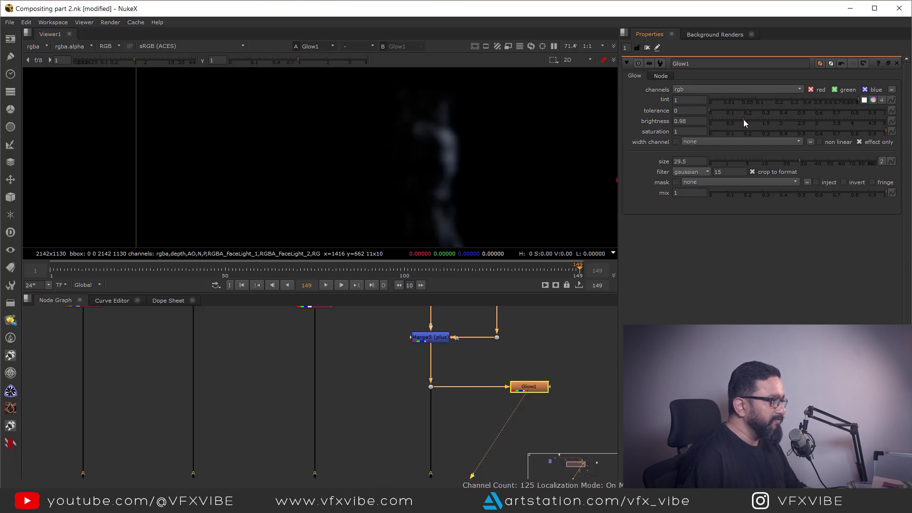
pyautogui.moveTo(743, 119); pyautogui.dragTo(764, 121)
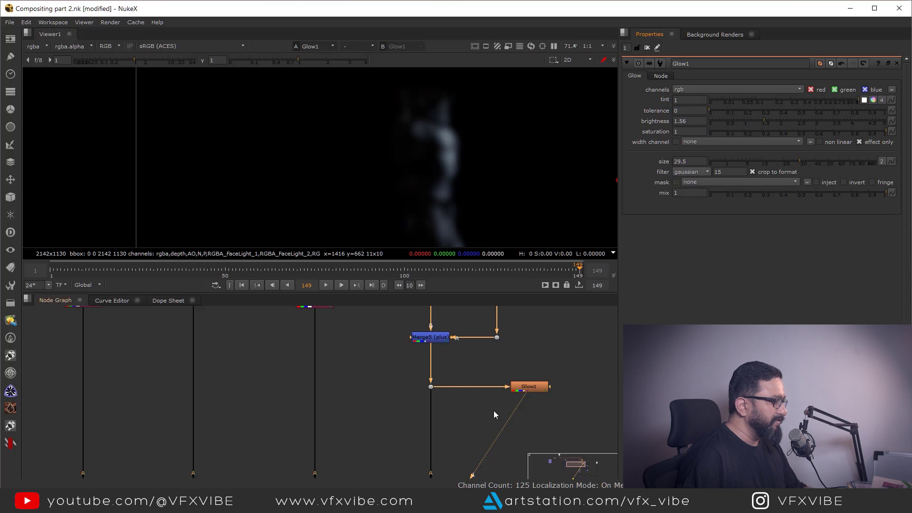
# Insert a Merge node below the Dot under Merge5, with Glow1 as its A input routed through a Dot
pyautogui.moveTo(494, 415); pyautogui.dragTo(495, 372, button='middle')
pyautogui.press('m')
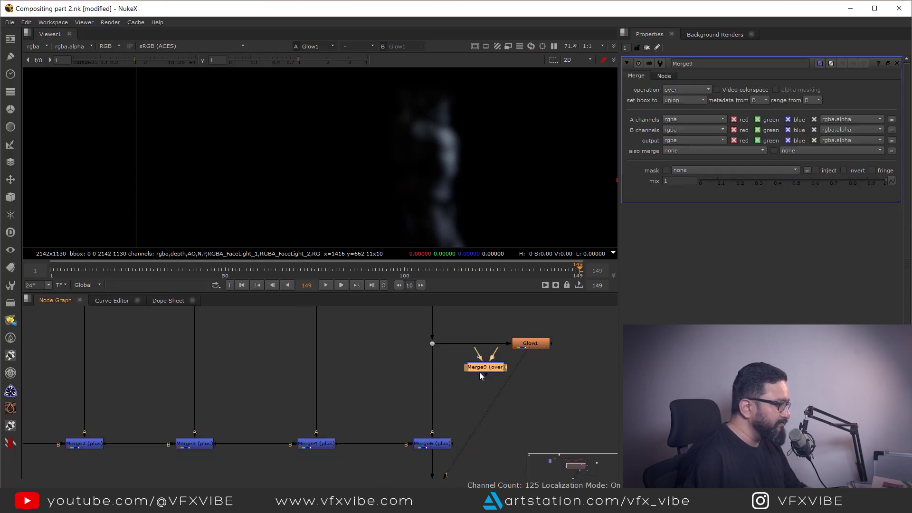
pyautogui.moveTo(481, 375); pyautogui.dragTo(426, 377)
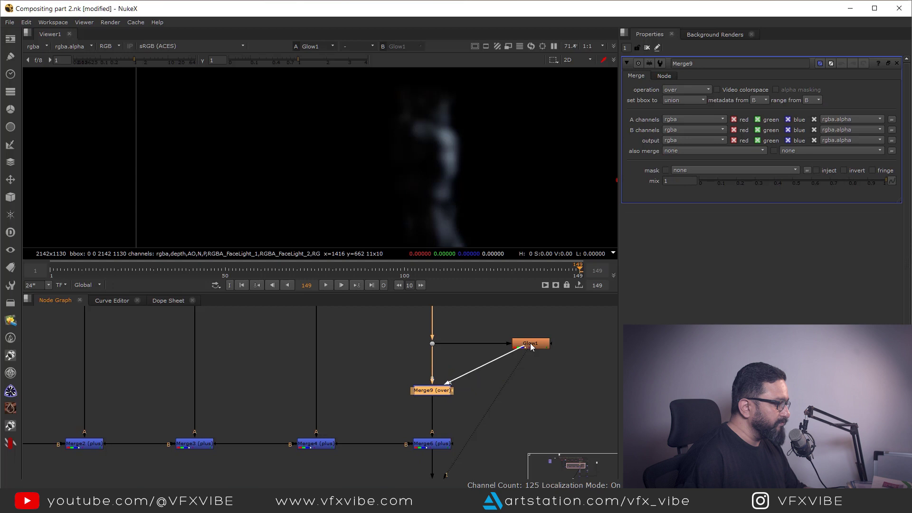
pyautogui.moveTo(531, 347); pyautogui.dragTo(527, 390)
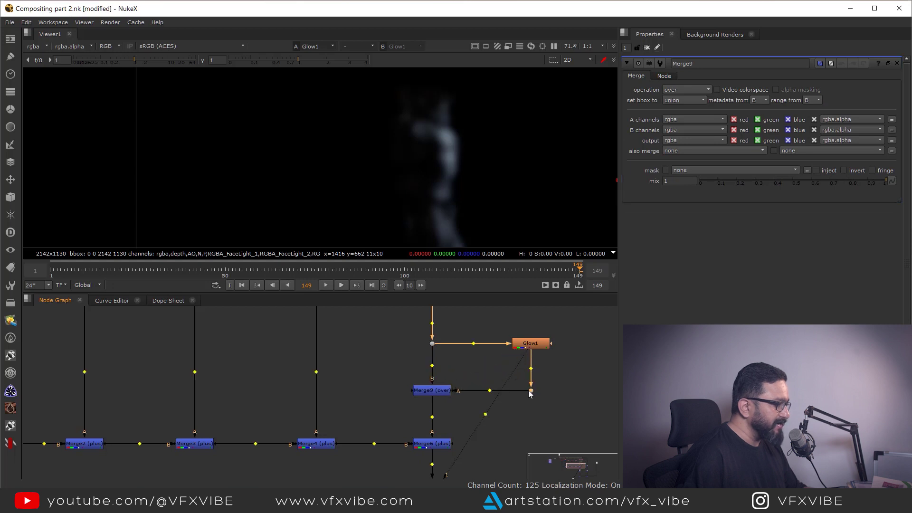
# View the Merge9 output and set its operation to plus
pyautogui.click(442, 392)
pyautogui.press('1')
pyautogui.click(686, 89)
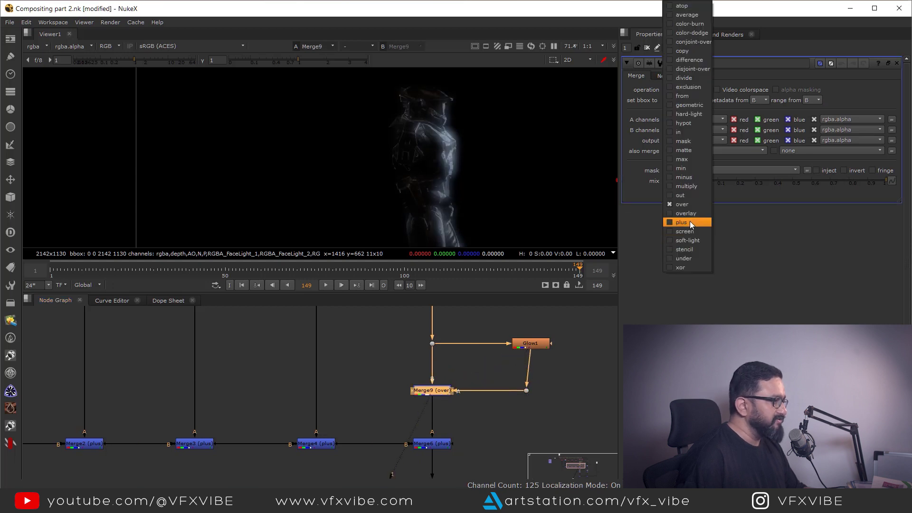
pyautogui.click(691, 222)
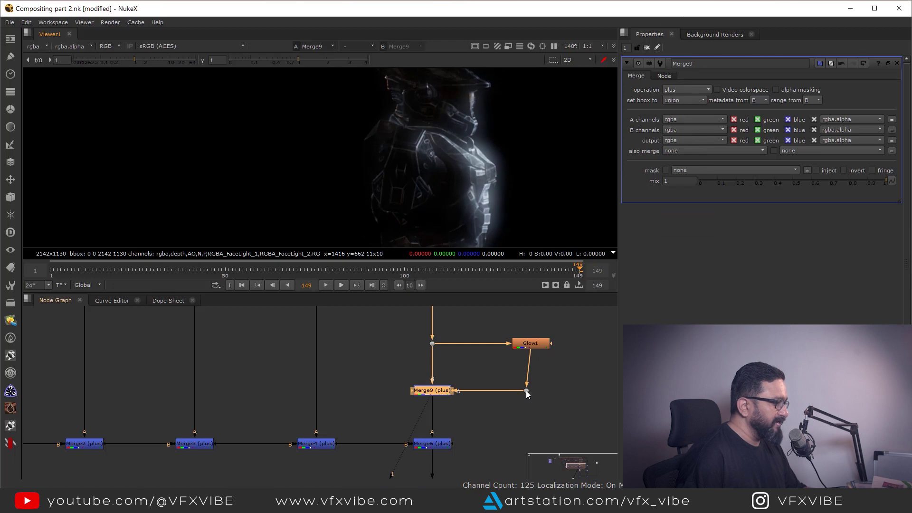
# View the full composite from Merge7 and examine the specular glow on the armor
pyautogui.scroll(-5, 528, 392)
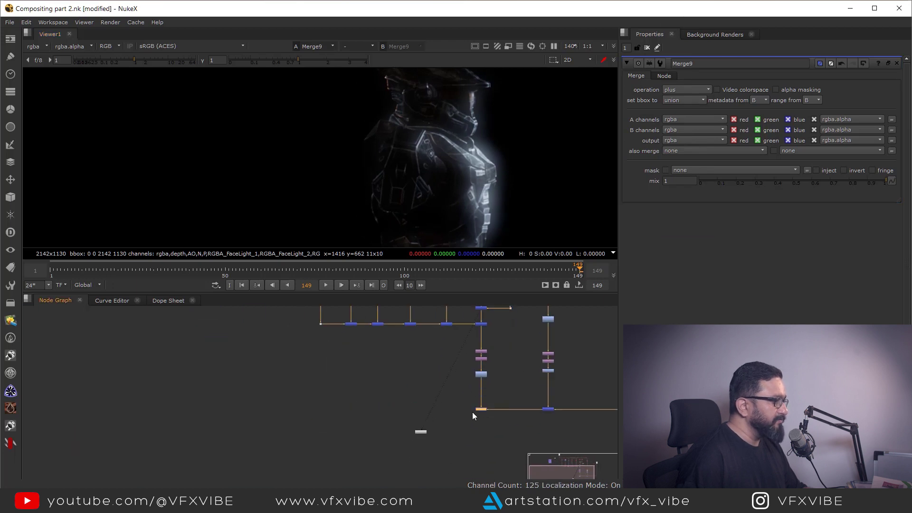
pyautogui.press('1')
pyautogui.moveTo(518, 197); pyautogui.dragTo(484, 202, button='middle')
pyautogui.scroll(-3, 504, 138)
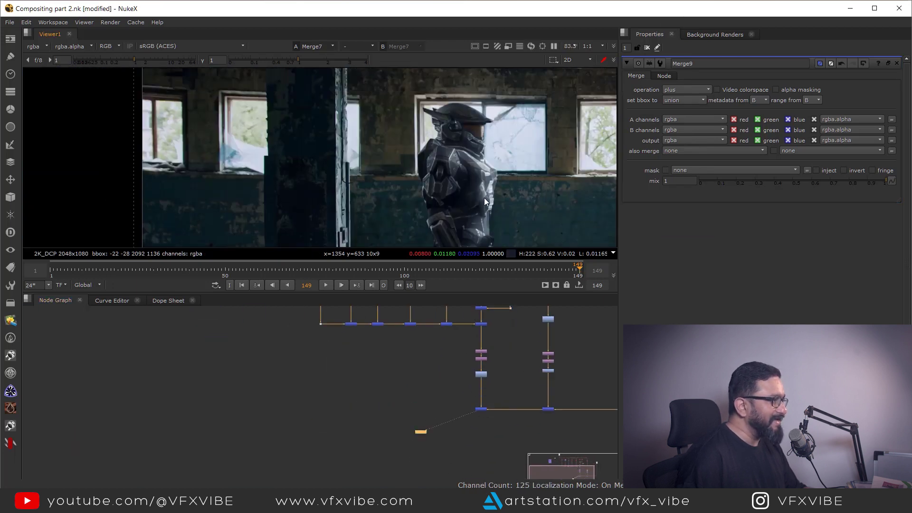
pyautogui.scroll(4, 488, 188)
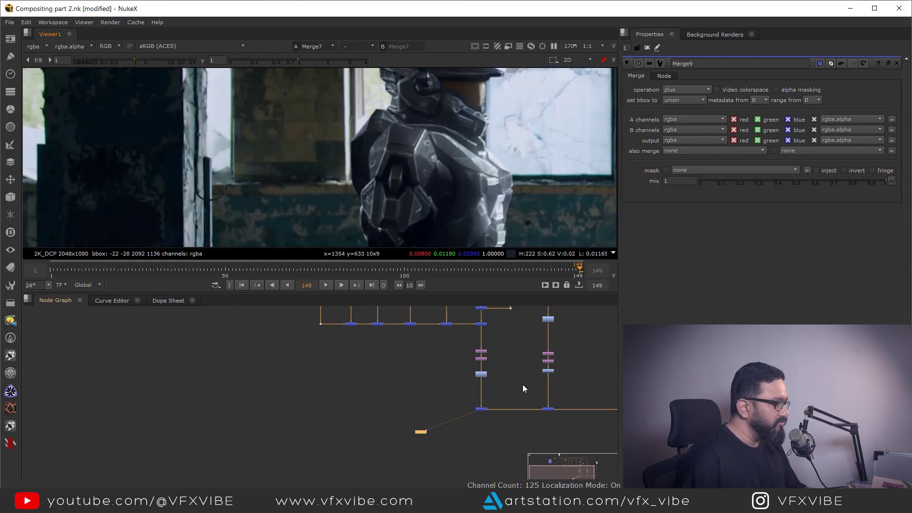
# Reduce the glow by setting the Merge9 mix to 0.195
pyautogui.moveTo(501, 344); pyautogui.dragTo(484, 457, button='middle')
pyautogui.scroll(8, 467, 423)
pyautogui.click(475, 406)
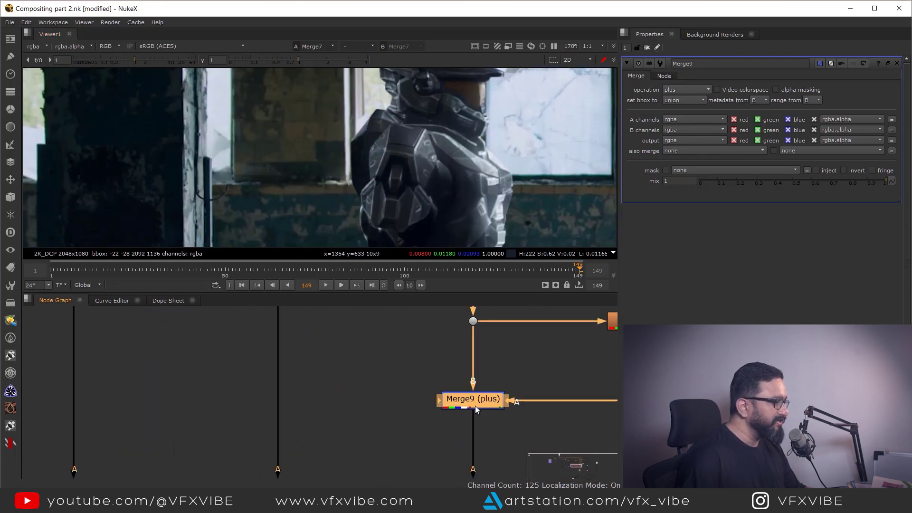
pyautogui.moveTo(532, 179); pyautogui.dragTo(508, 118, button='middle')
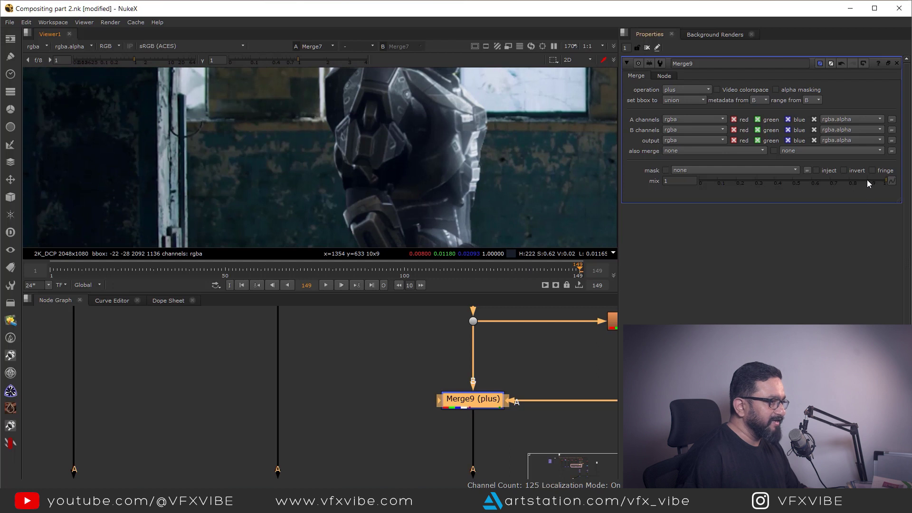
pyautogui.moveTo(867, 183); pyautogui.dragTo(736, 202)
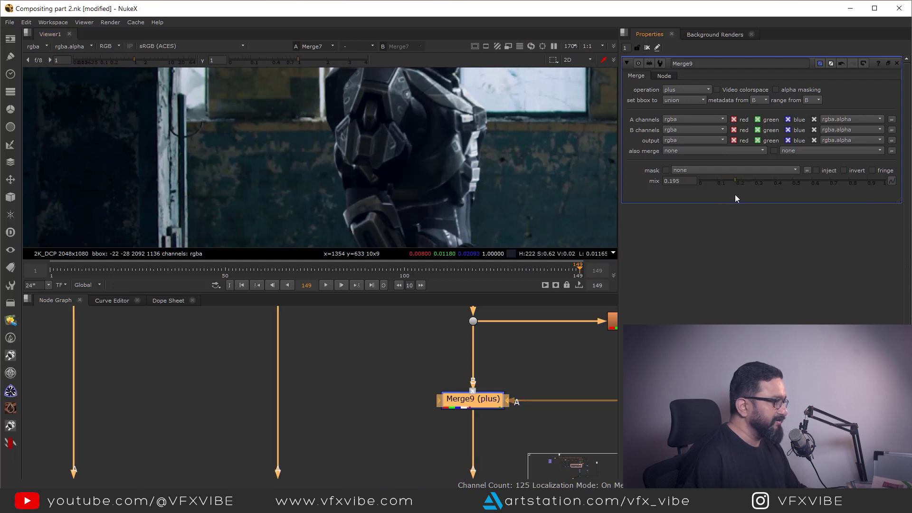
# Toggle Merge2 off and on to compare the fill light's contribution to the character in the composite
pyautogui.press('space')
pyautogui.scroll(-5, 488, 260)
pyautogui.press('space')
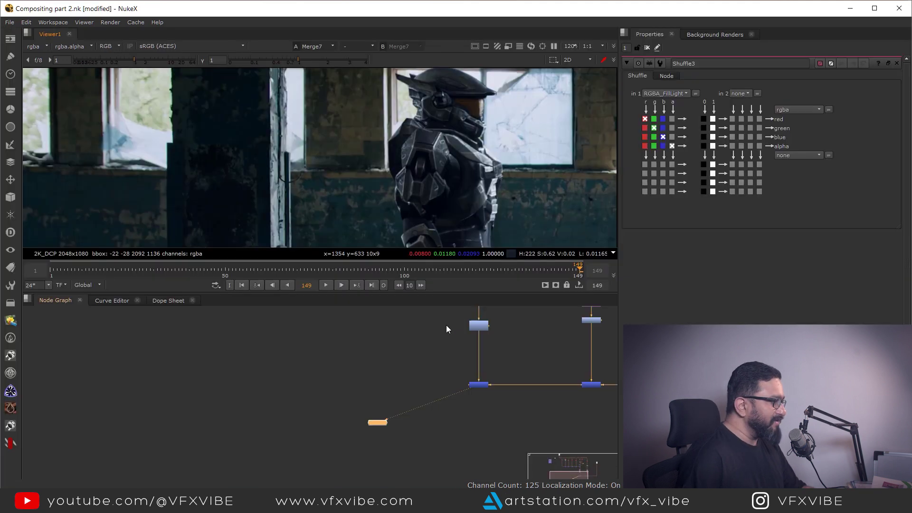
pyautogui.moveTo(445, 325); pyautogui.dragTo(465, 428, button='middle')
pyautogui.scroll(-4, 459, 187)
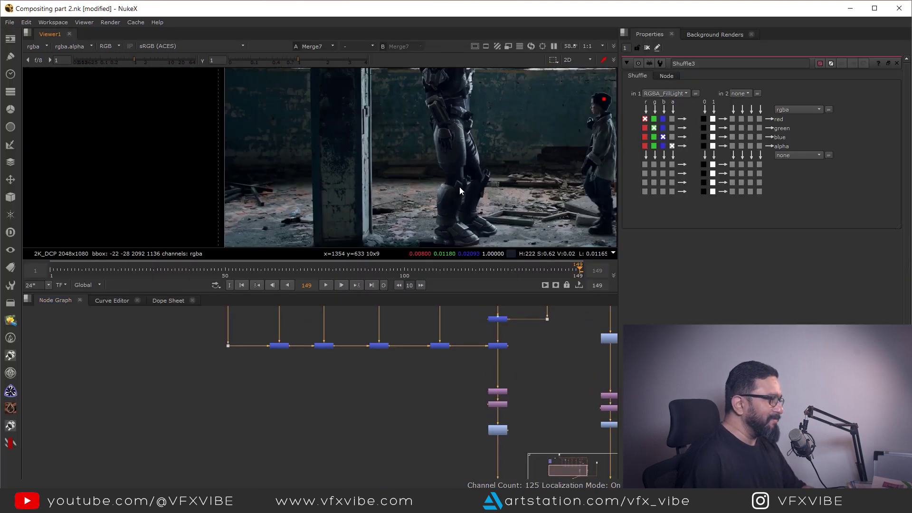
pyautogui.scroll(6, 411, 386)
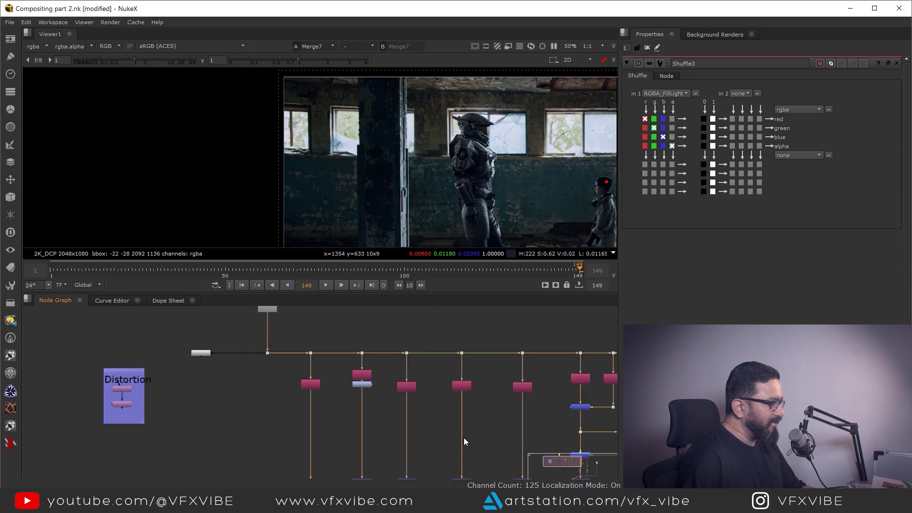
pyautogui.scroll(3, 414, 369)
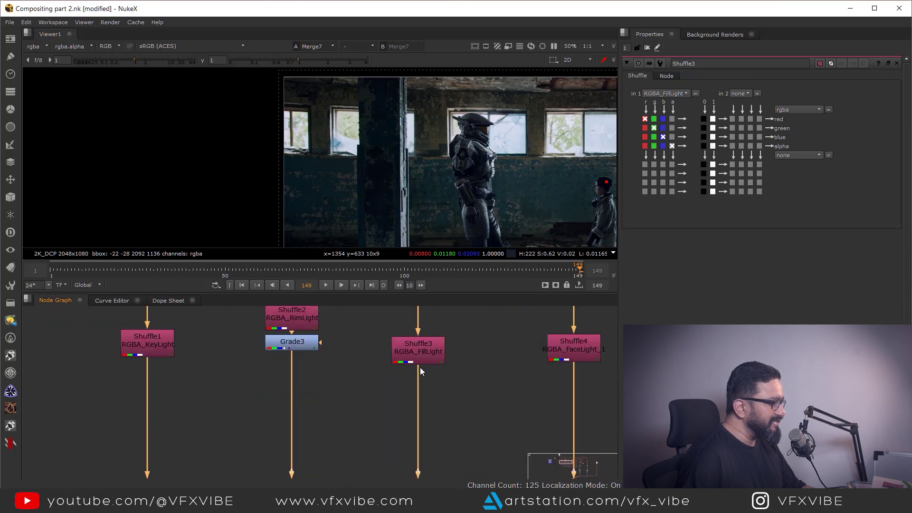
pyautogui.scroll(-3, 421, 367)
pyautogui.moveTo(438, 389); pyautogui.dragTo(449, 346, button='middle')
pyautogui.moveTo(463, 452); pyautogui.dragTo(397, 488)
pyautogui.moveTo(463, 479); pyautogui.dragTo(463, 480)
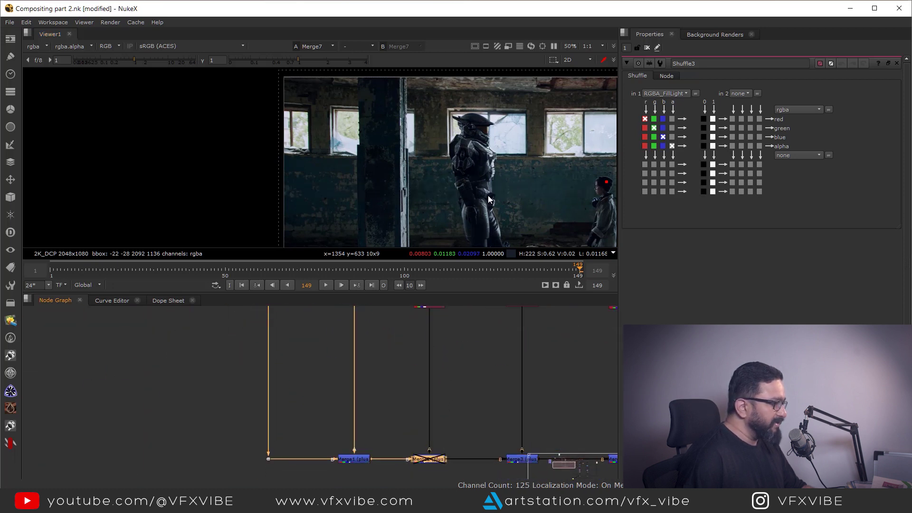
pyautogui.press('d')
pyautogui.scroll(4, 488, 195)
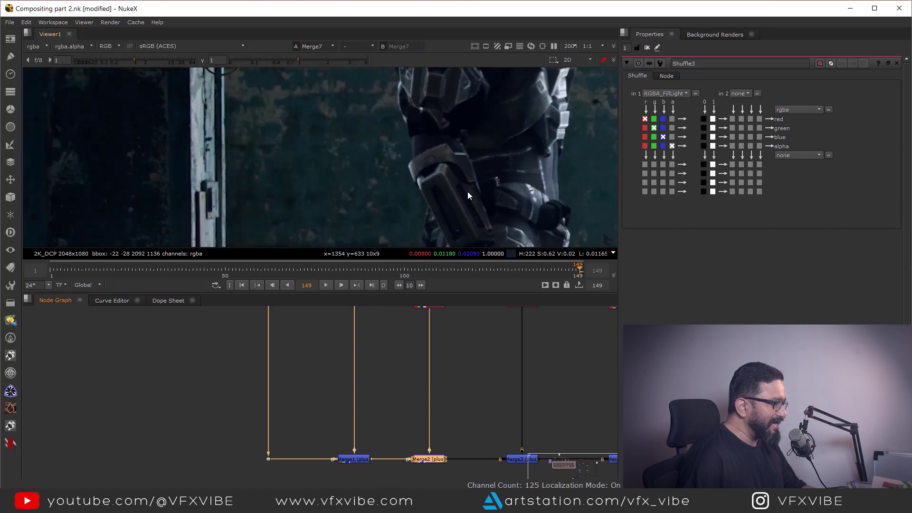
# Add a Grade node below the RGBA_FillLight Shuffle3 and set its gain to 2.16
pyautogui.moveTo(456, 436); pyautogui.dragTo(465, 498, button='middle')
pyautogui.click(441, 369)
pyautogui.press('g')
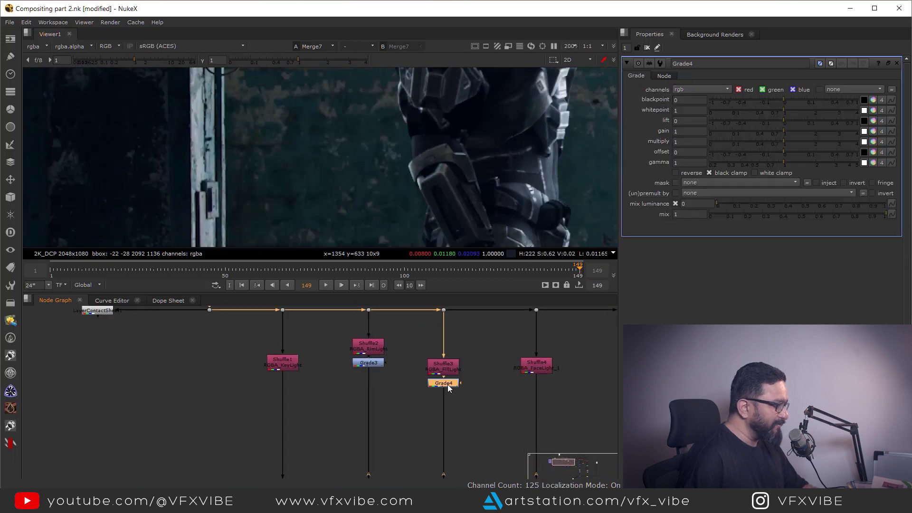
pyautogui.scroll(-5, 483, 191)
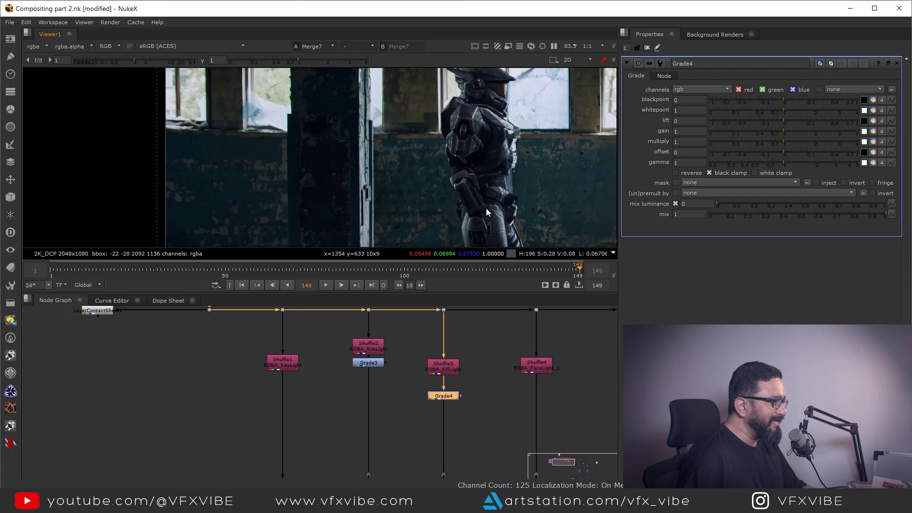
pyautogui.moveTo(784, 132); pyautogui.dragTo(819, 138)
pyautogui.scroll(-3, 468, 191)
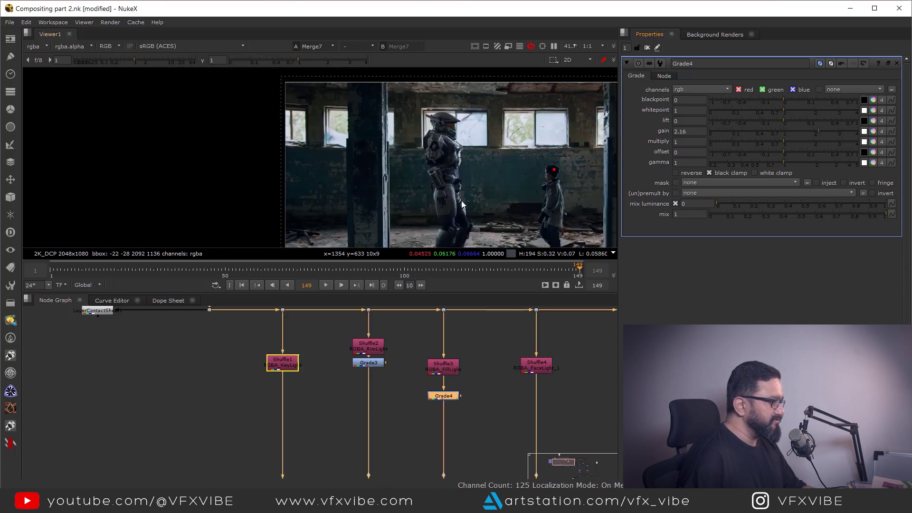
pyautogui.moveTo(490, 181); pyautogui.dragTo(501, 208, button='middle')
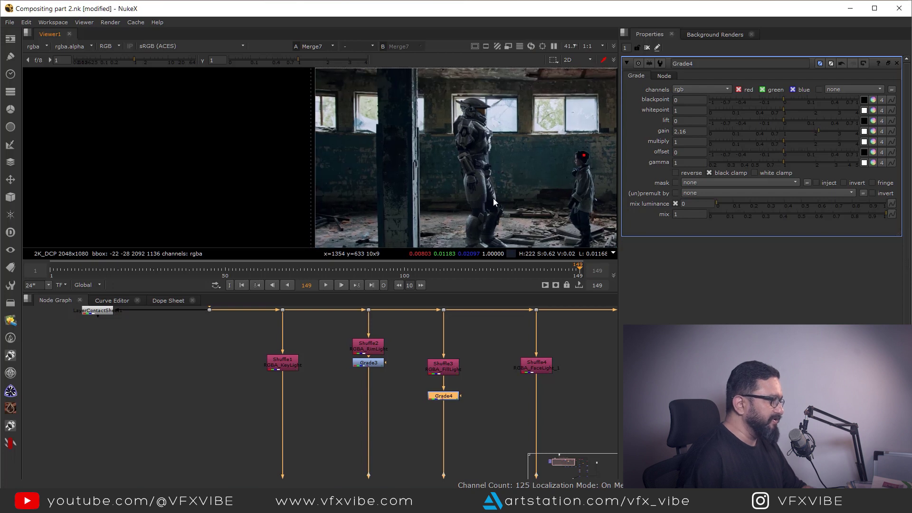
# Toggle Grade4 off and on to compare the fill light grade across the character's helmet, torso and legs
pyautogui.moveTo(420, 383); pyautogui.dragTo(502, 423)
pyautogui.press('d')
pyautogui.scroll(3, 474, 184)
pyautogui.scroll(2, 461, 186)
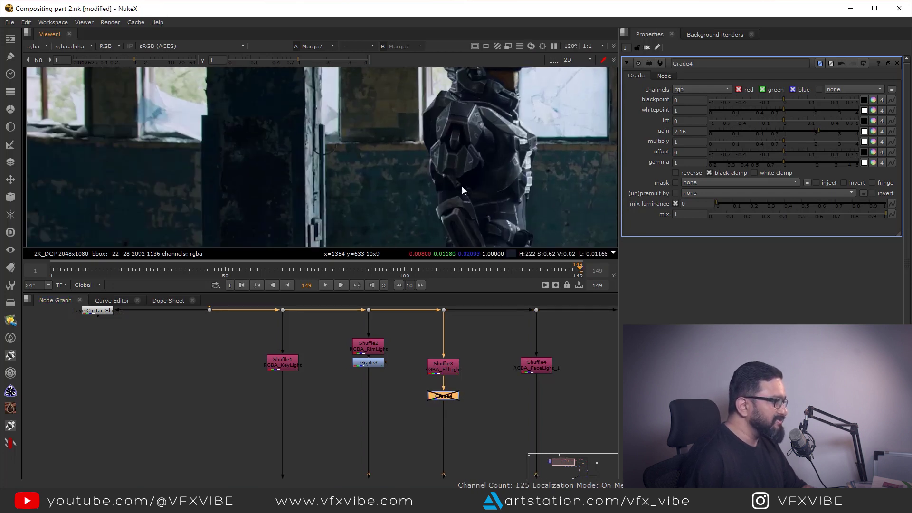
pyautogui.scroll(2, 475, 165)
pyautogui.press('d')
pyautogui.press('d')
pyautogui.moveTo(506, 116); pyautogui.dragTo(500, 172, button='middle')
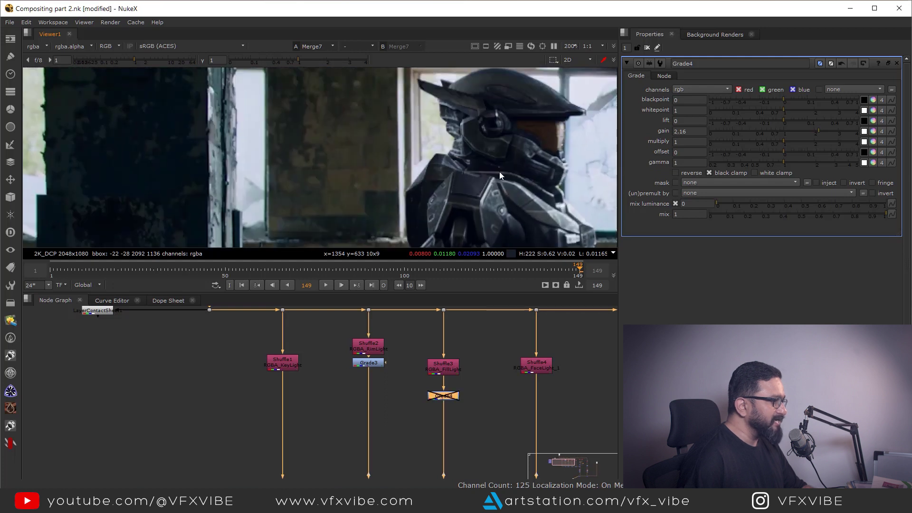
pyautogui.press('d')
pyautogui.press('d')
pyautogui.moveTo(501, 134); pyautogui.dragTo(495, 160, button='middle')
pyautogui.press('d')
pyautogui.press('d')
pyautogui.press('d')
pyautogui.moveTo(500, 198); pyautogui.dragTo(493, 138, button='middle')
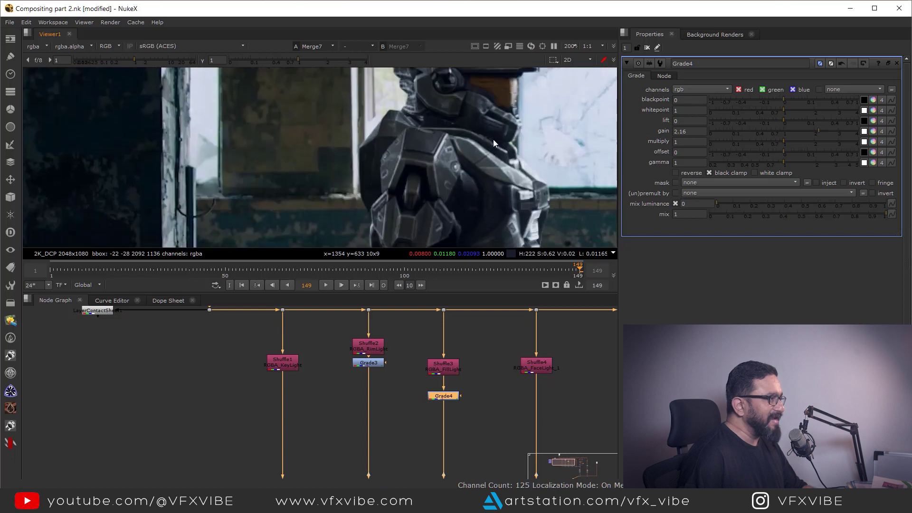
pyautogui.scroll(-3, 488, 175)
pyautogui.moveTo(483, 227); pyautogui.dragTo(479, 136, button='middle')
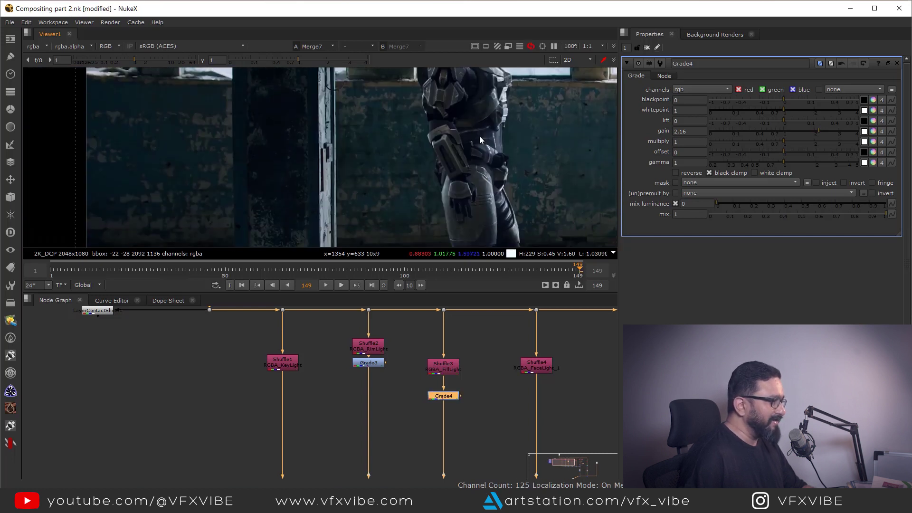
pyautogui.scroll(-3, 480, 136)
pyautogui.moveTo(491, 187); pyautogui.dragTo(475, 197, button='middle')
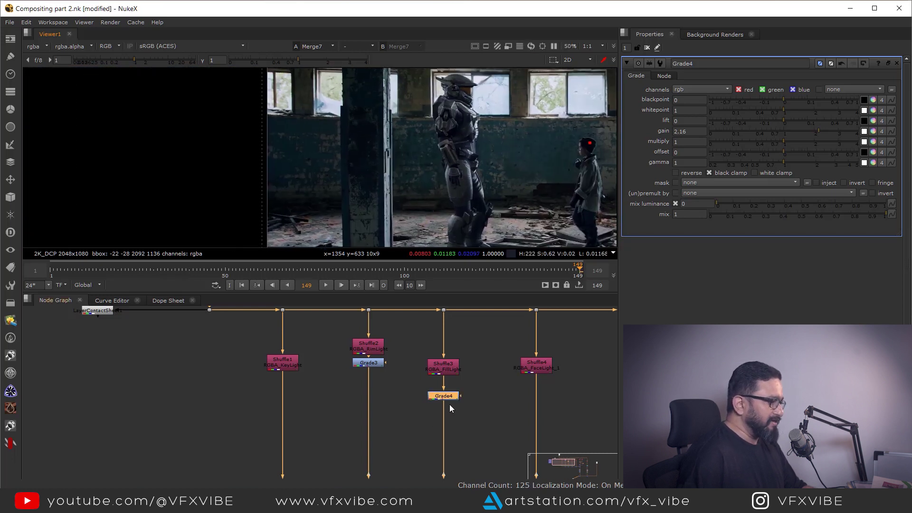
# View the RGBA_FaceLight_1 pass from Shuffle4 and the RGBA_FaceLight_2 pass from Shuffle5
pyautogui.moveTo(529, 398); pyautogui.dragTo(446, 398, button='middle')
pyautogui.doubleClick(455, 370)
pyautogui.press('1')
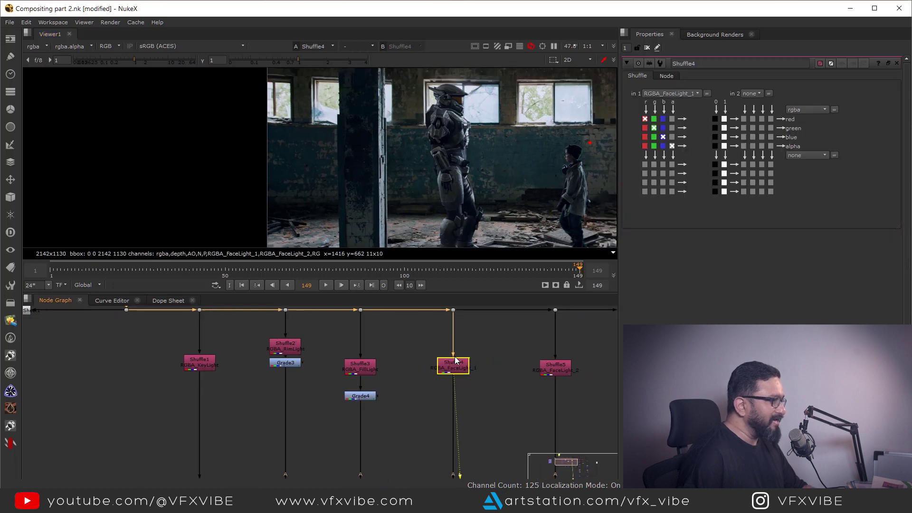
pyautogui.scroll(5, 454, 158)
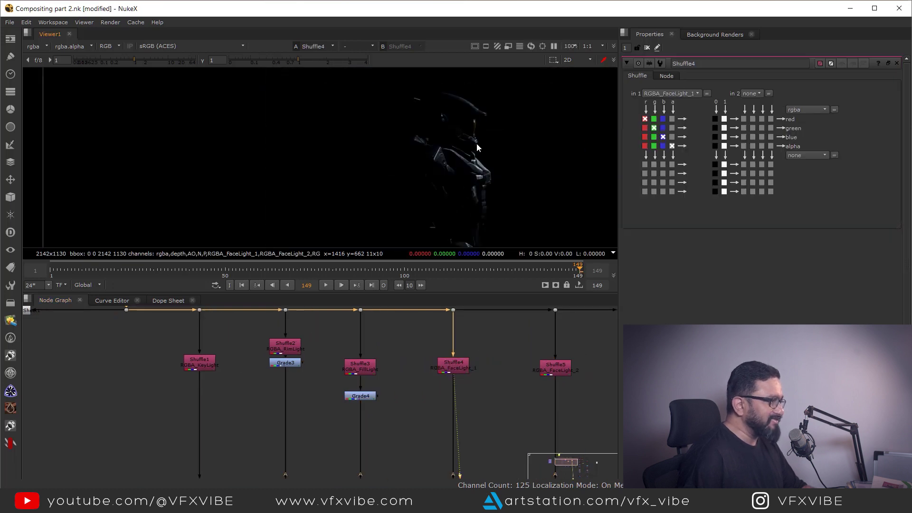
pyautogui.scroll(3, 297, 357)
pyautogui.moveTo(393, 406); pyautogui.dragTo(154, 407, button='middle')
pyautogui.moveTo(581, 382); pyautogui.dragTo(488, 370, button='middle')
pyautogui.click(488, 369)
pyautogui.press('1')
pyautogui.scroll(-4, 446, 198)
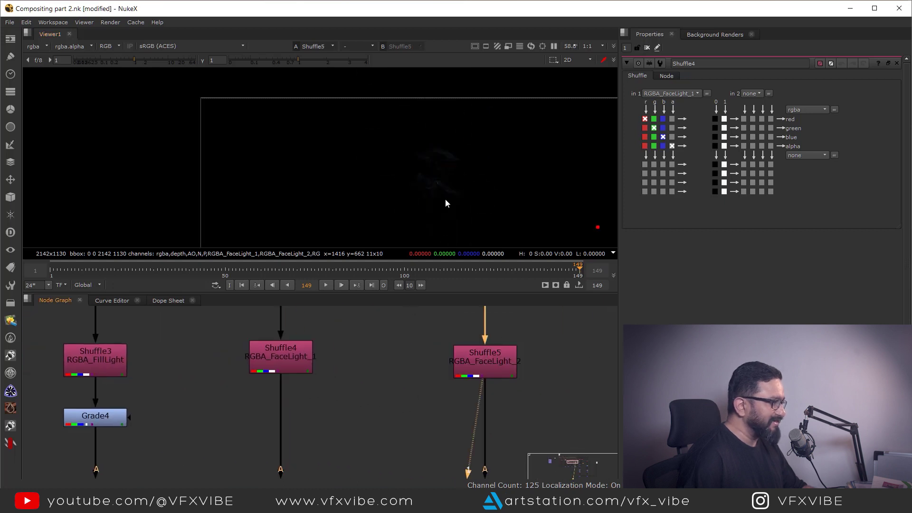
# Insert a Grade node on the RGBA_FaceLight_1 branch below Shuffle4
pyautogui.scroll(-4, 423, 356)
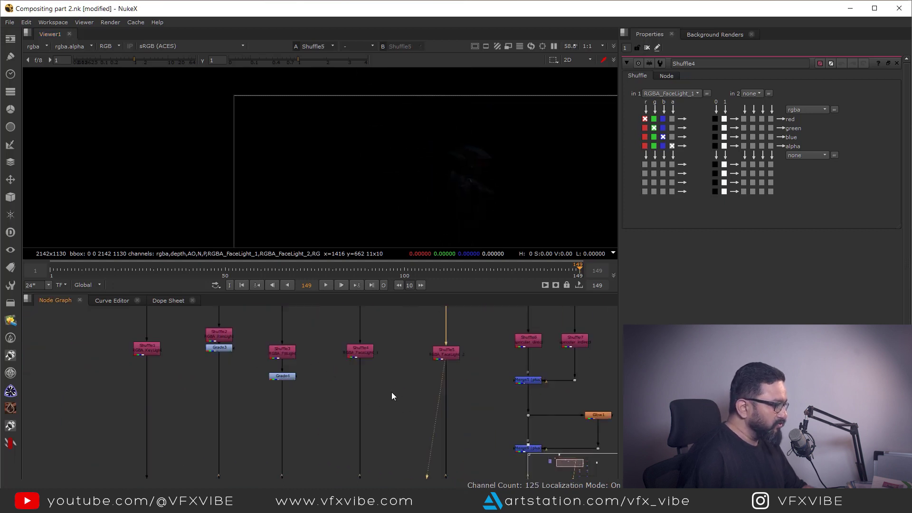
pyautogui.click(391, 391)
pyautogui.press('g')
pyautogui.moveTo(378, 391); pyautogui.dragTo(363, 393)
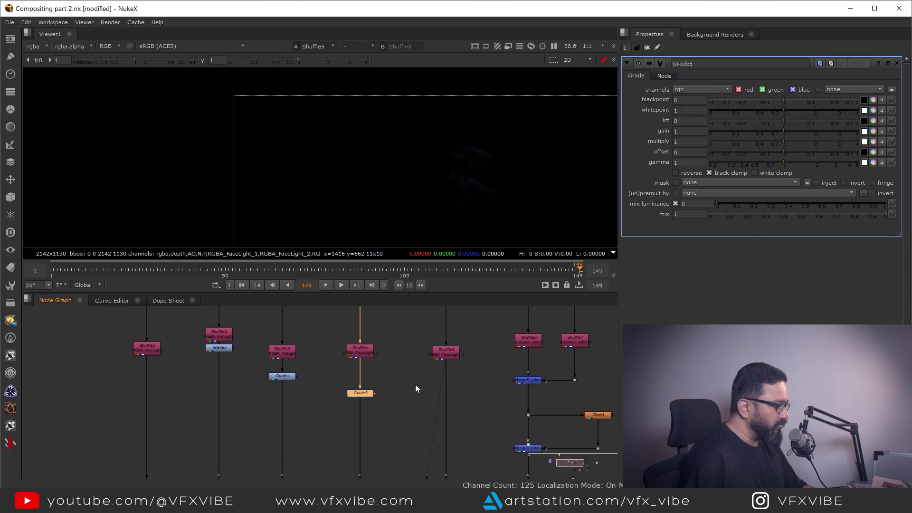
# View the Merge7 composite and set the Grade5 whitepoint to 0.66 to brighten the face light
pyautogui.scroll(-5, 415, 384)
pyautogui.press('1')
pyautogui.moveTo(393, 409); pyautogui.dragTo(429, 467, button='middle')
pyautogui.scroll(6, 392, 316)
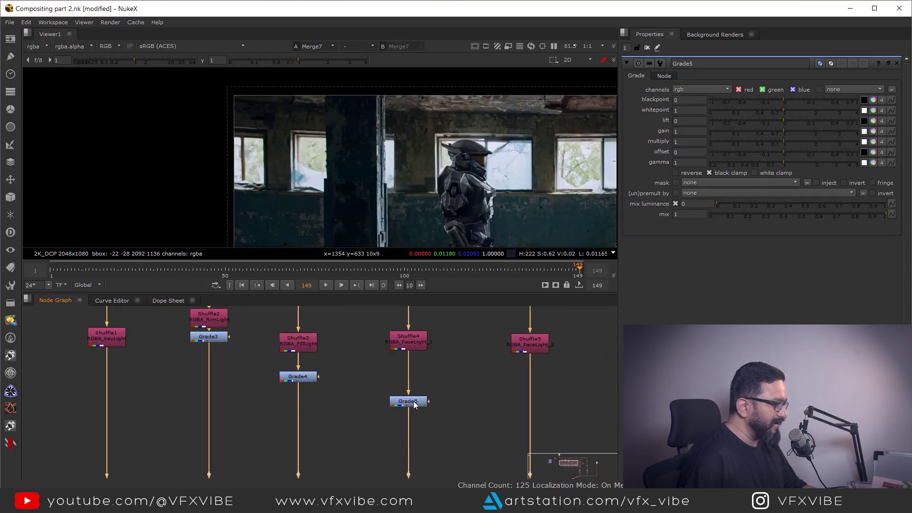
pyautogui.click(413, 404)
pyautogui.scroll(2, 488, 191)
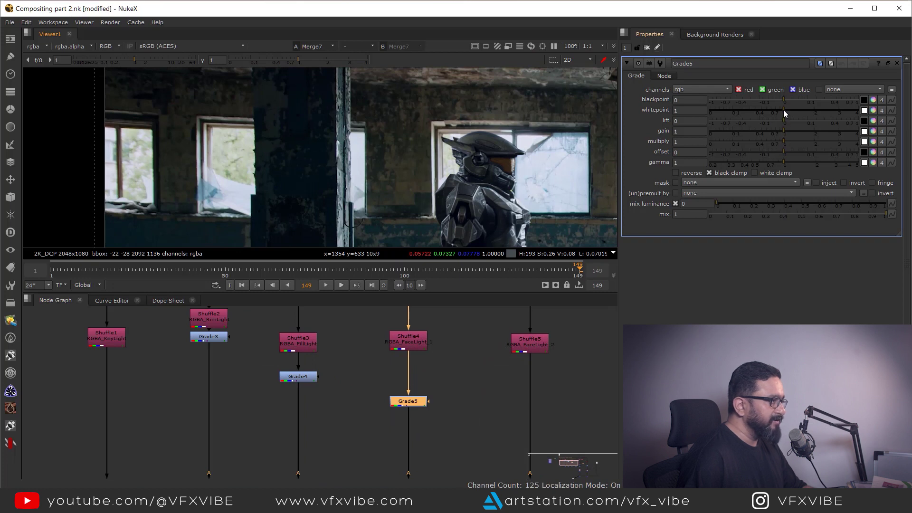
pyautogui.moveTo(782, 109); pyautogui.dragTo(769, 113)
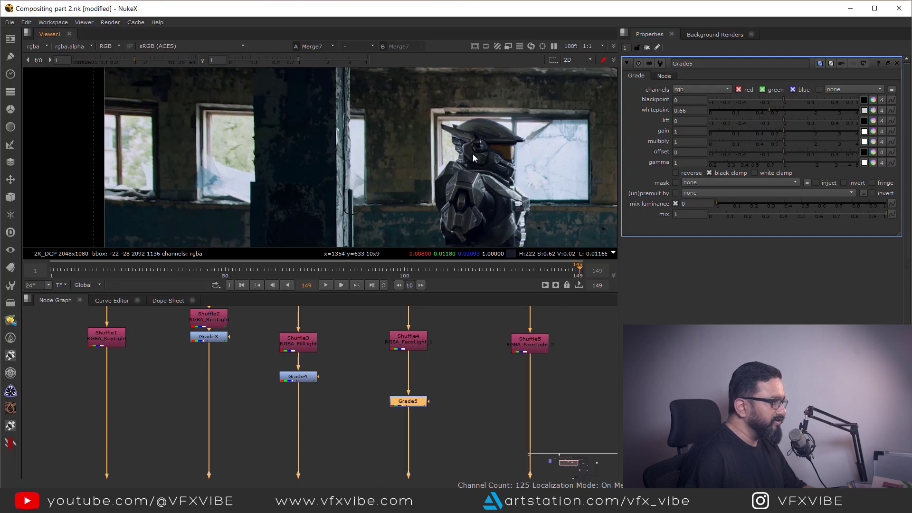
# Toggle Grade5 off and on to compare the first face light grade on the character's helmet and torso
pyautogui.moveTo(445, 370); pyautogui.dragTo(370, 426)
pyautogui.press('d')
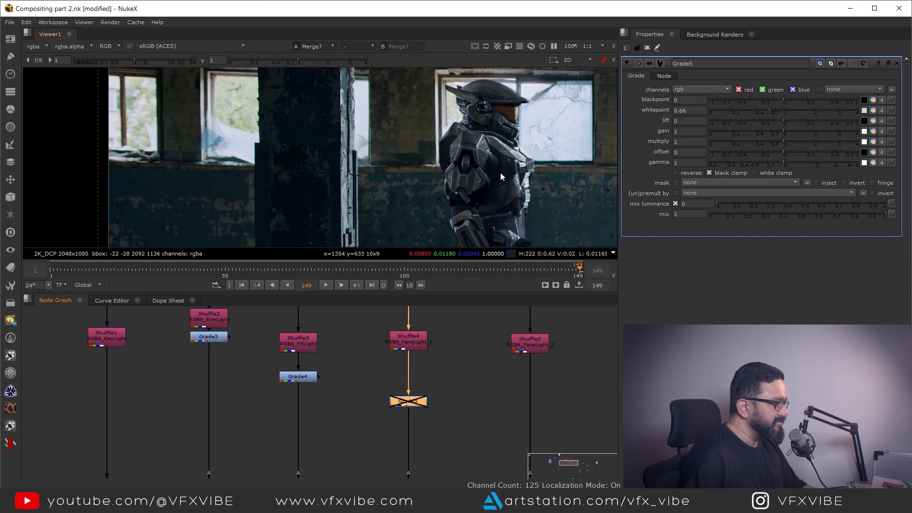
pyautogui.press('d')
pyautogui.moveTo(494, 146); pyautogui.dragTo(490, 177, button='middle')
pyautogui.scroll(2, 490, 177)
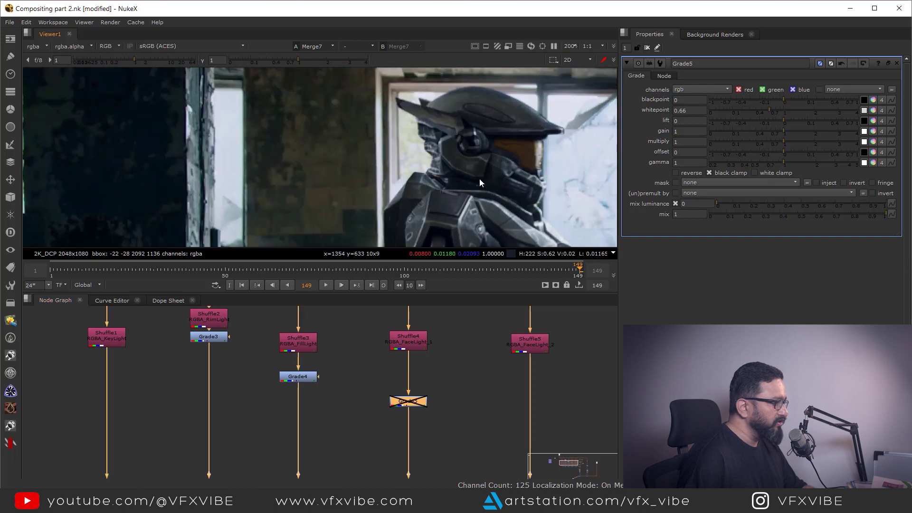
pyautogui.press('d')
pyautogui.press('d')
# Insert a Grade node on the RGBA_FaceLight_2 branch below Shuffle5
pyautogui.scroll(-3, 481, 375)
pyautogui.click(520, 375)
pyautogui.press('g')
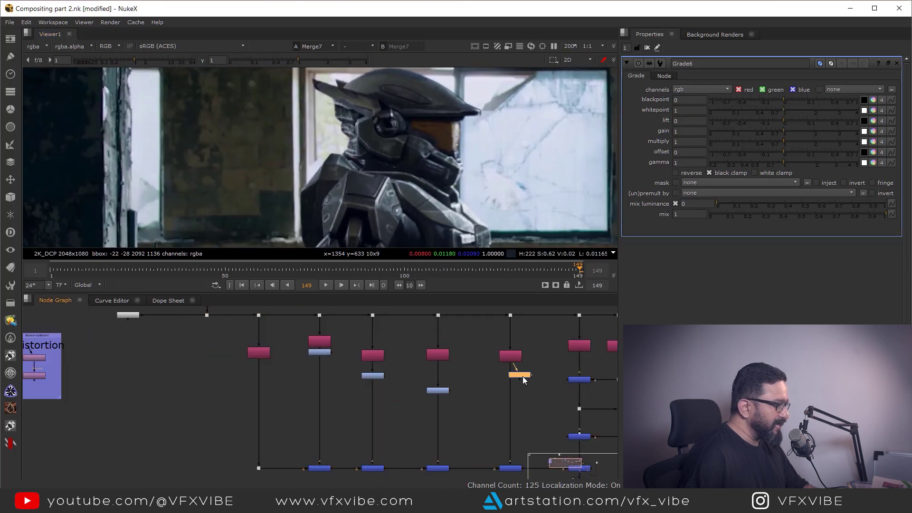
pyautogui.moveTo(523, 376); pyautogui.dragTo(511, 387)
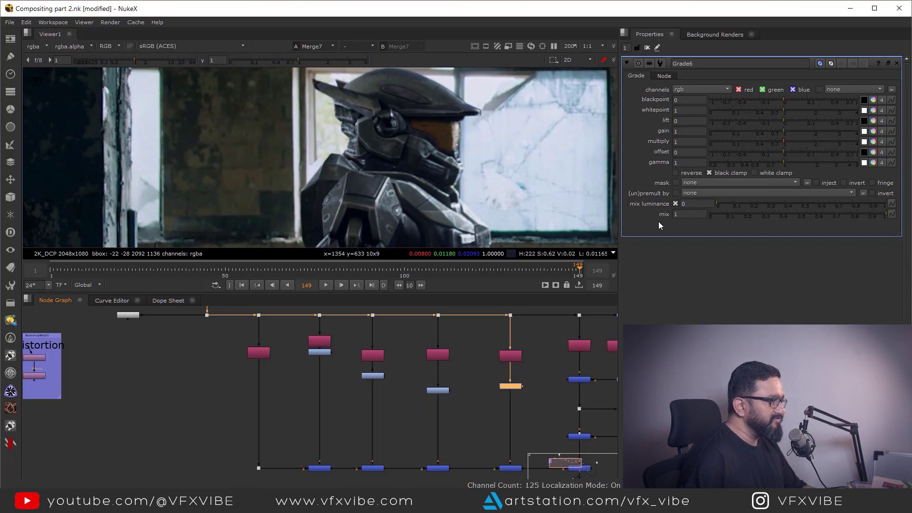
# Set the Grade6 gain to 1.86 to brighten the second face light and check the character against the plate
pyautogui.click(784, 130)
pyautogui.moveTo(784, 131); pyautogui.dragTo(810, 147)
pyautogui.scroll(-5, 429, 187)
pyautogui.scroll(1, 398, 167)
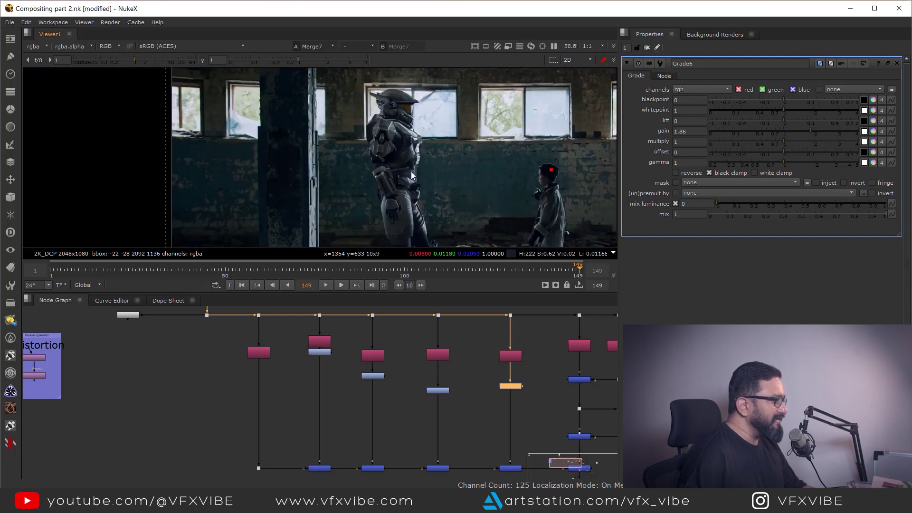
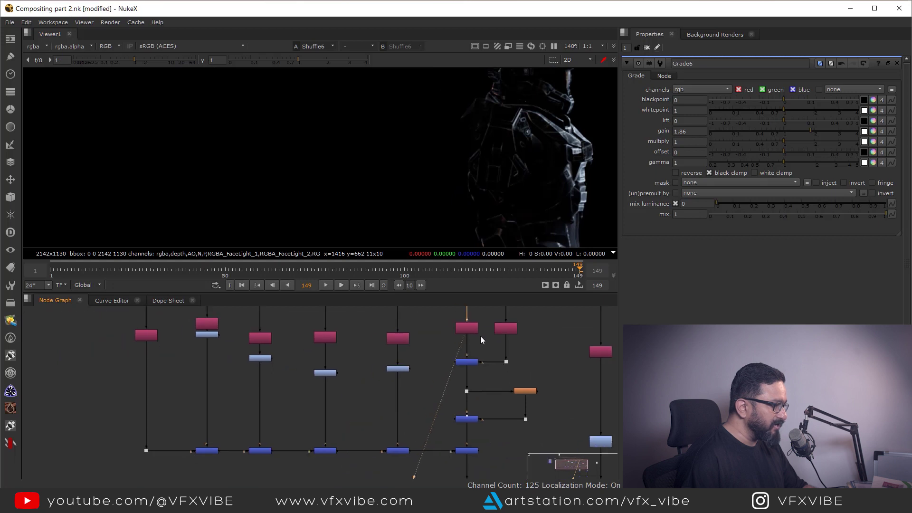
# Open a gap in the node graph between the RGBA_FaceLight_2 branch and the specular branches
pyautogui.moveTo(351, 313); pyautogui.dragTo(495, 432)
pyautogui.click(486, 378)
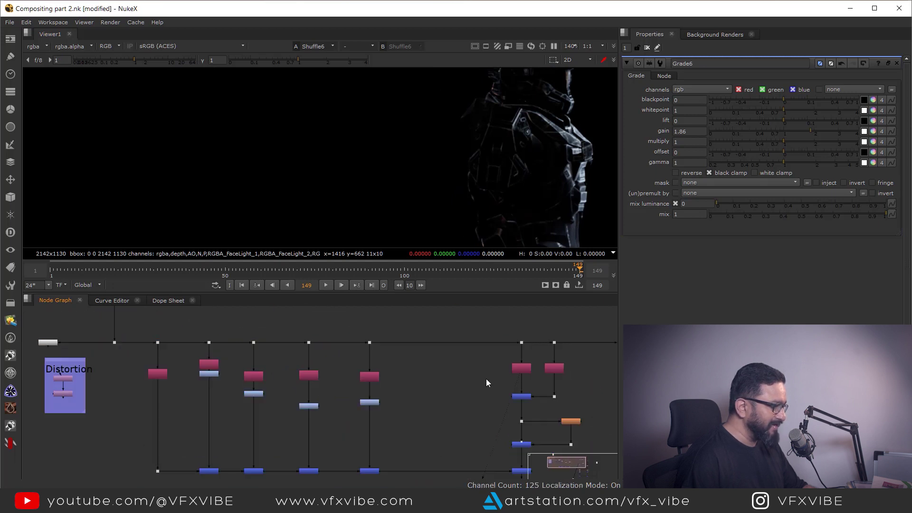
pyautogui.scroll(2, 463, 370)
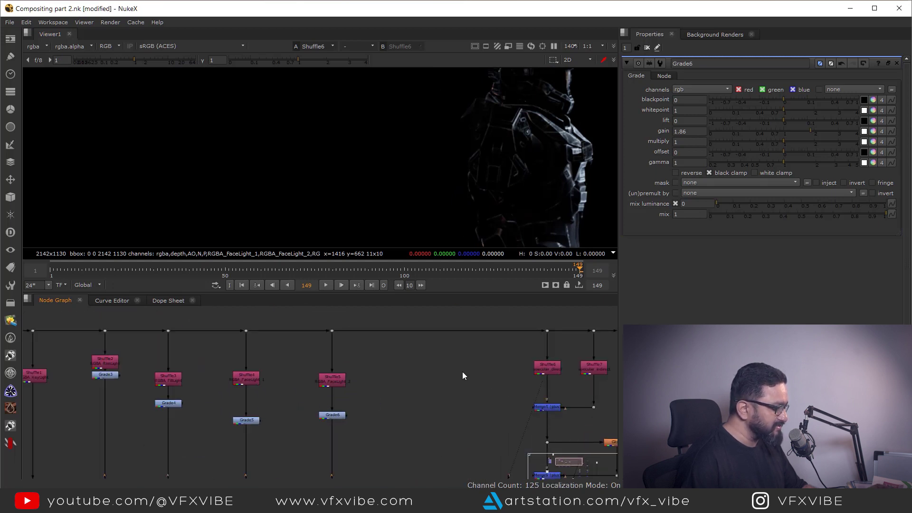
# Add a Grade node in the gap, feed it from the Shuffle6 specular_direct pass, and view its output
pyautogui.press('g')
pyautogui.moveTo(457, 361); pyautogui.dragTo(541, 367)
pyautogui.moveTo(463, 373); pyautogui.dragTo(446, 370)
pyautogui.press('1')
# Set the Grade7 gain to 4 and whitepoint to 0.44, and inspect the boosted specular on the armour
pyautogui.moveTo(784, 131); pyautogui.dragTo(856, 141)
pyautogui.moveTo(783, 111); pyautogui.dragTo(759, 112)
pyautogui.scroll(-2, 523, 173)
pyautogui.scroll(-2, 522, 174)
pyautogui.moveTo(522, 174); pyautogui.dragTo(468, 133, button='middle')
pyautogui.moveTo(483, 103); pyautogui.dragTo(520, 182)
pyautogui.moveTo(483, 173); pyautogui.dragTo(529, 209, button='middle')
pyautogui.scroll(4, 513, 161)
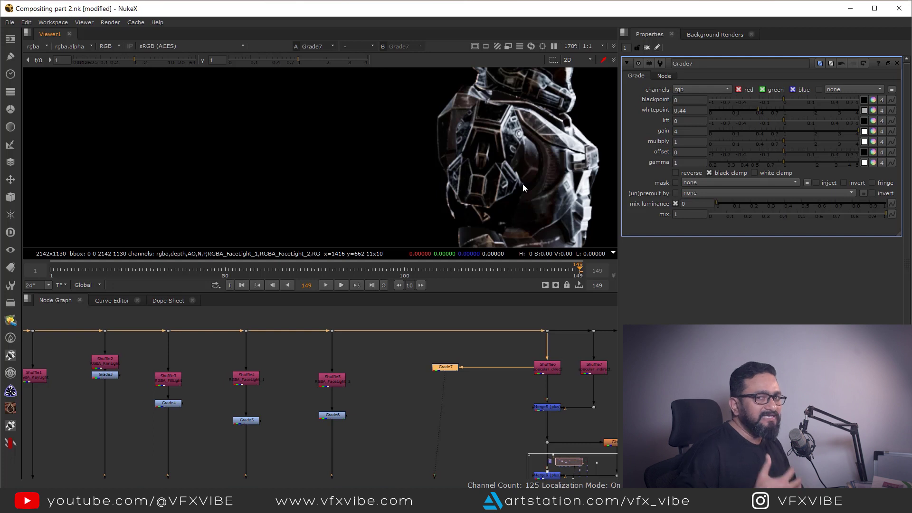
# Add a Dot on the main render pipe between the Shuffle5 and Shuffle6 branches
pyautogui.click(393, 339)
pyautogui.click(440, 331)
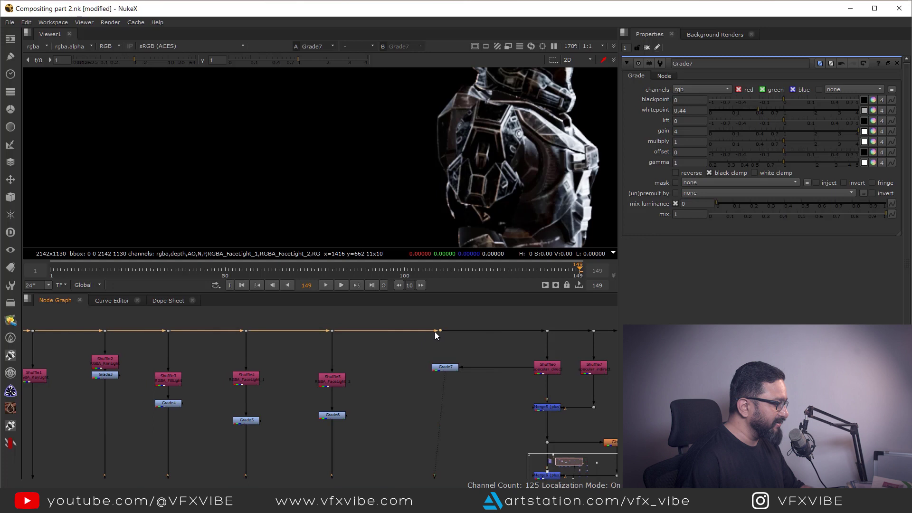
pyautogui.click(391, 367)
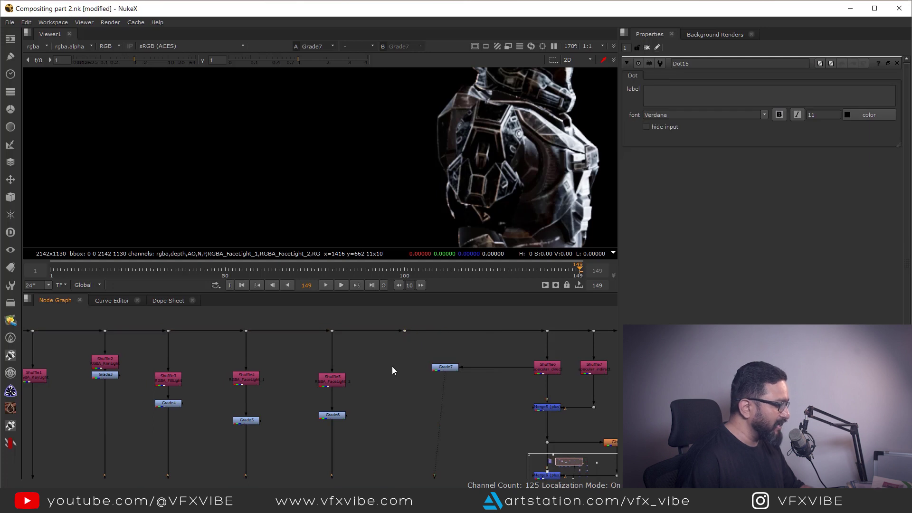
# Create a Cryptomatte node connected to the new Dot and view its output
pyautogui.press('Tab')
pyautogui.write('crypt')
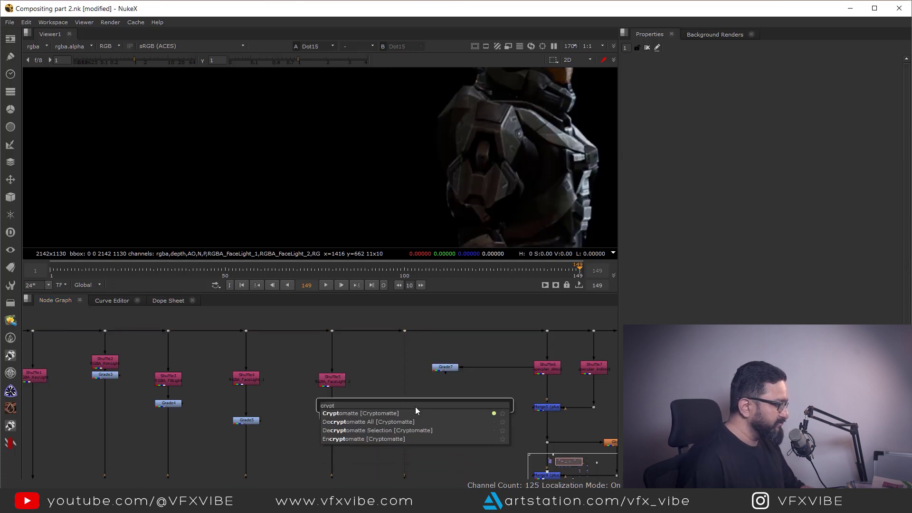
pyautogui.click(368, 412)
pyautogui.moveTo(414, 390); pyautogui.dragTo(404, 331)
pyautogui.moveTo(417, 405); pyautogui.dragTo(403, 407)
pyautogui.press('1')
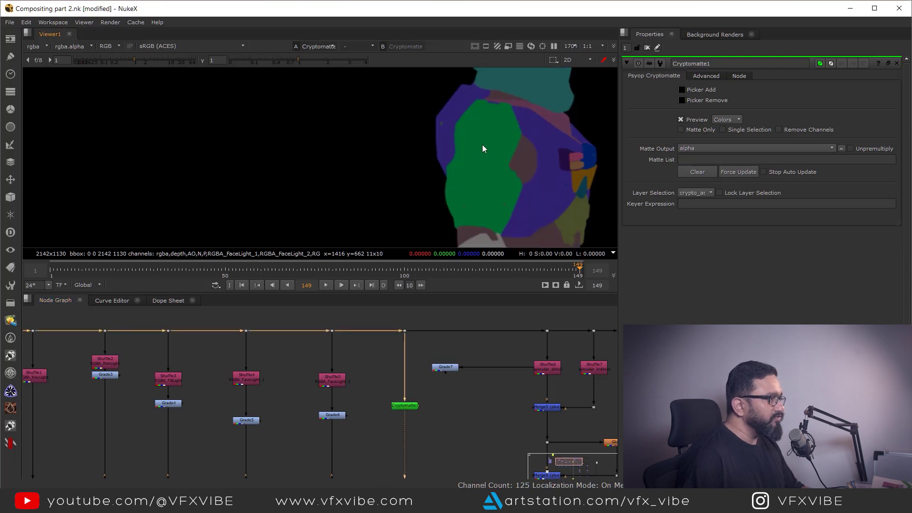
# Pick the character's upper arm and forearm armour as mattes in Cryptomatte1
pyautogui.scroll(-5, 483, 144)
pyautogui.scroll(3, 460, 163)
pyautogui.scroll(1, 421, 136)
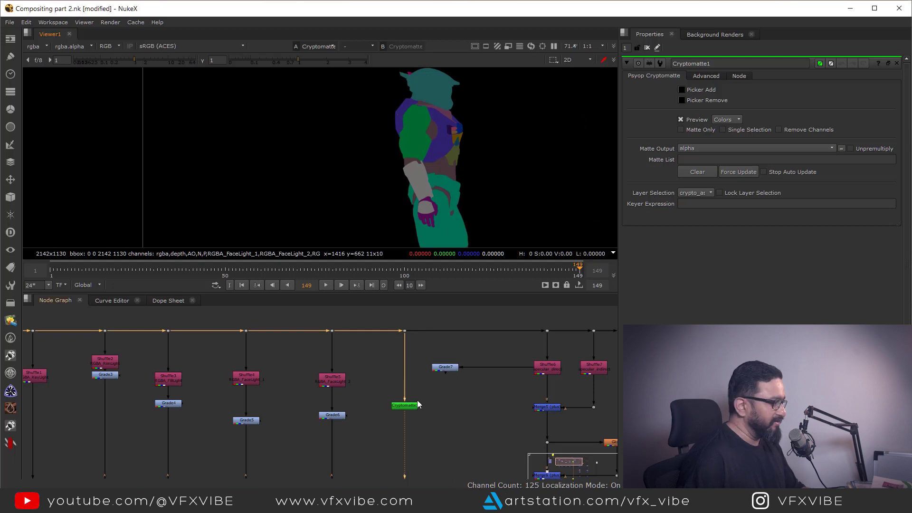
pyautogui.scroll(4, 422, 135)
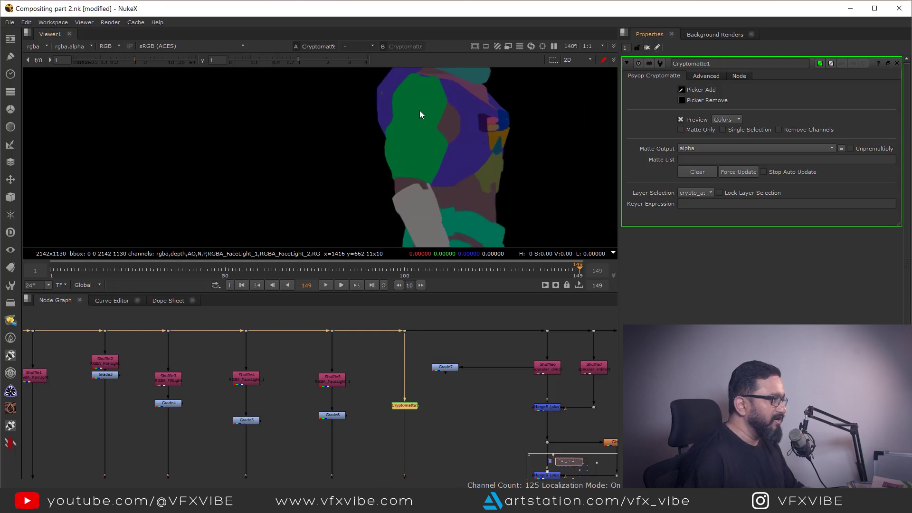
pyautogui.keyDown('ctrl'); pyautogui.click(419, 110); pyautogui.keyUp('ctrl')
pyautogui.moveTo(427, 152); pyautogui.dragTo(469, 217, button='middle')
pyautogui.keyDown('ctrl'); pyautogui.click(435, 181); pyautogui.keyUp('ctrl')
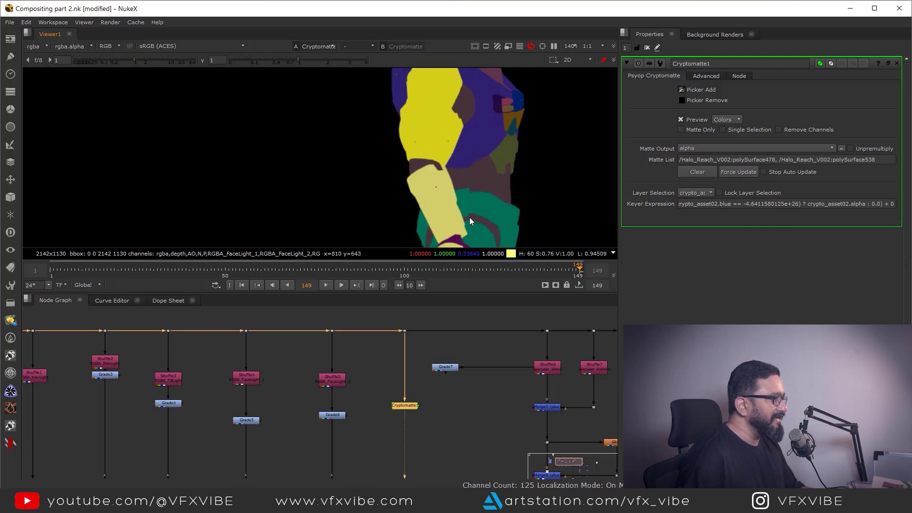
# Add the torso armour piece behind the upper arm to the Cryptomatte1 matte selection
pyautogui.scroll(2, 452, 134)
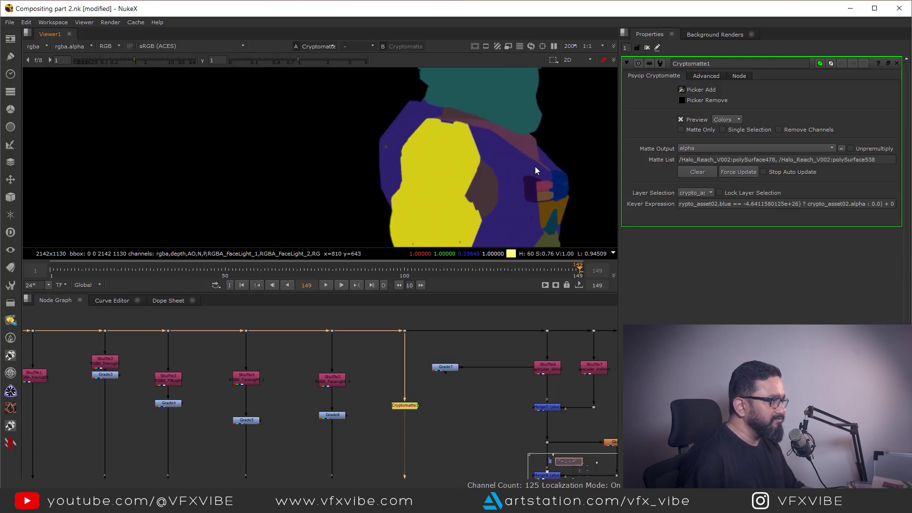
pyautogui.keyDown('ctrl'); pyautogui.click(408, 116); pyautogui.keyUp('ctrl')
pyautogui.scroll(-3, 475, 166)
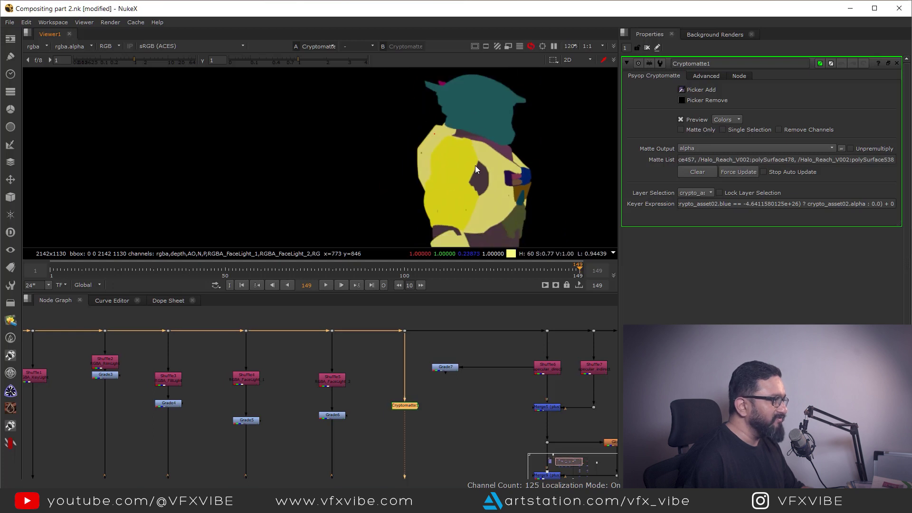
pyautogui.scroll(-2, 429, 377)
pyautogui.scroll(2, 426, 417)
# Merge Cryptomatte1 as input A with Grade7 as input B in a new Merge node and view it
pyautogui.click(428, 404)
pyautogui.press('m')
pyautogui.scroll(2, 430, 403)
pyautogui.moveTo(413, 343); pyautogui.dragTo(361, 403)
pyautogui.press('1')
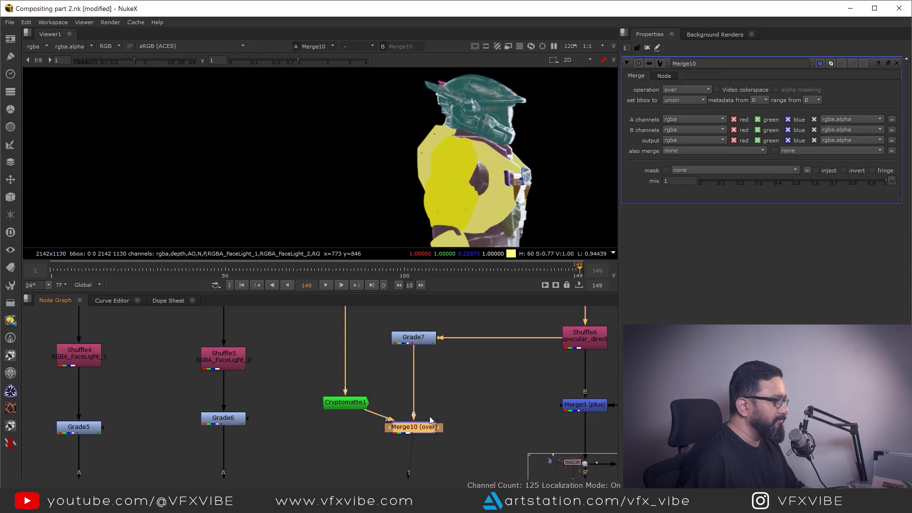
# Set the Merge10 operation to mask and inspect the masked specular on the arm and torso
pyautogui.click(686, 90)
pyautogui.click(686, 145)
pyautogui.scroll(2, 515, 113)
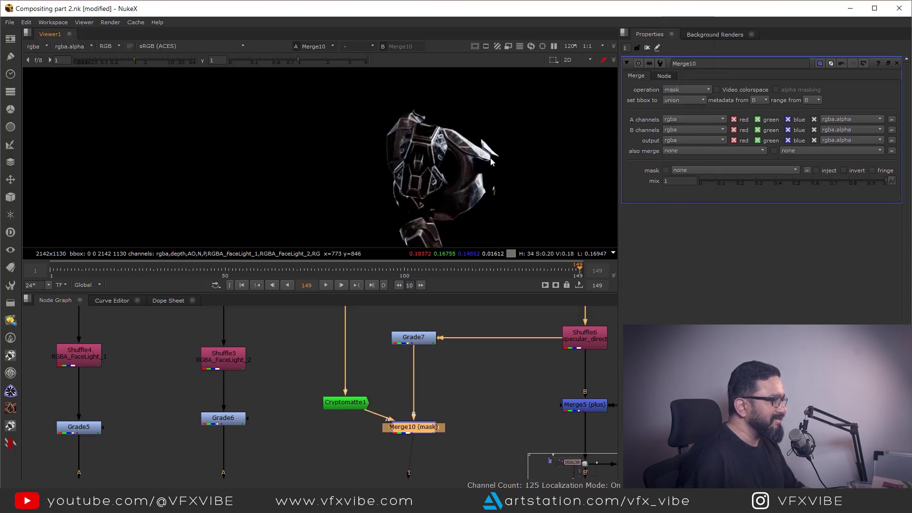
pyautogui.moveTo(515, 110); pyautogui.dragTo(436, 172)
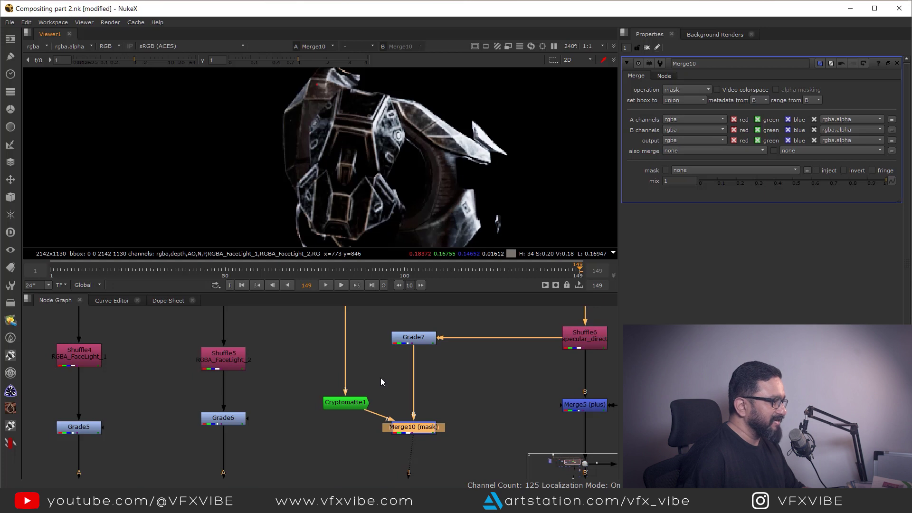
# Remove the torso armour from the Cryptomatte1 matte selection and add the narrow collar strip below the helmet
pyautogui.doubleClick(346, 411)
pyautogui.press('1')
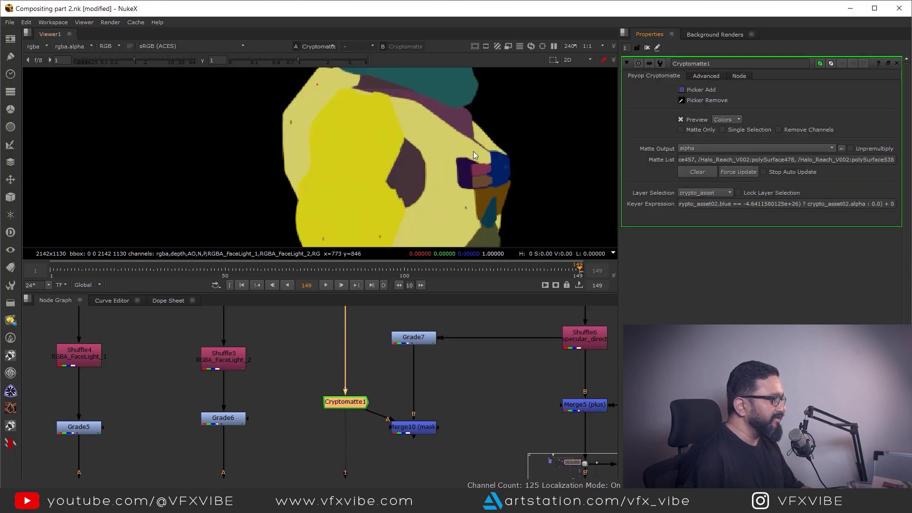
pyautogui.scroll(-2, 443, 169)
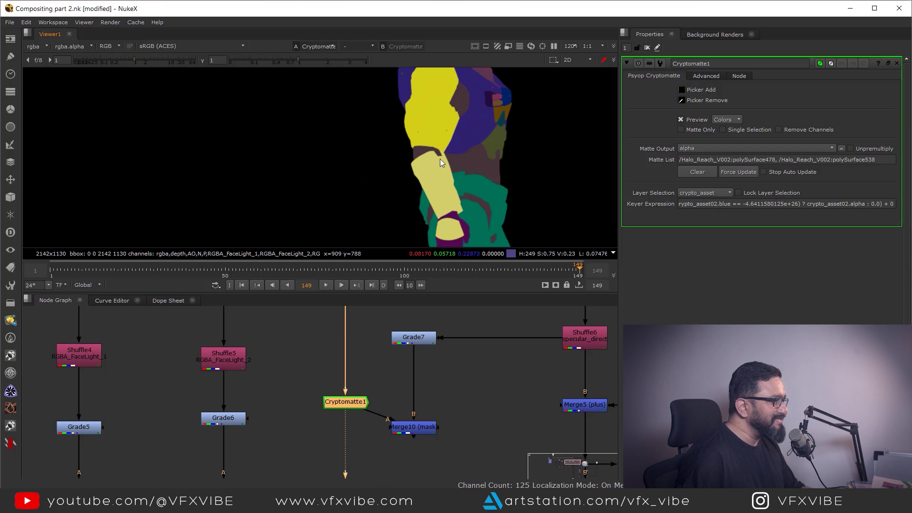
pyautogui.moveTo(440, 158); pyautogui.dragTo(455, 210, button='middle')
pyautogui.moveTo(464, 167); pyautogui.dragTo(470, 228, button='middle')
pyautogui.scroll(1, 461, 173)
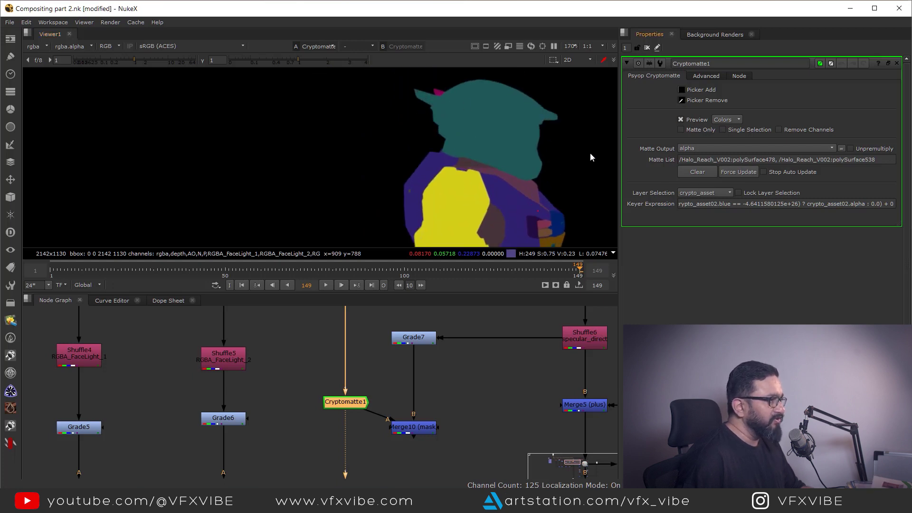
pyautogui.keyDown('ctrl'); pyautogui.click(521, 185); pyautogui.keyUp('ctrl')
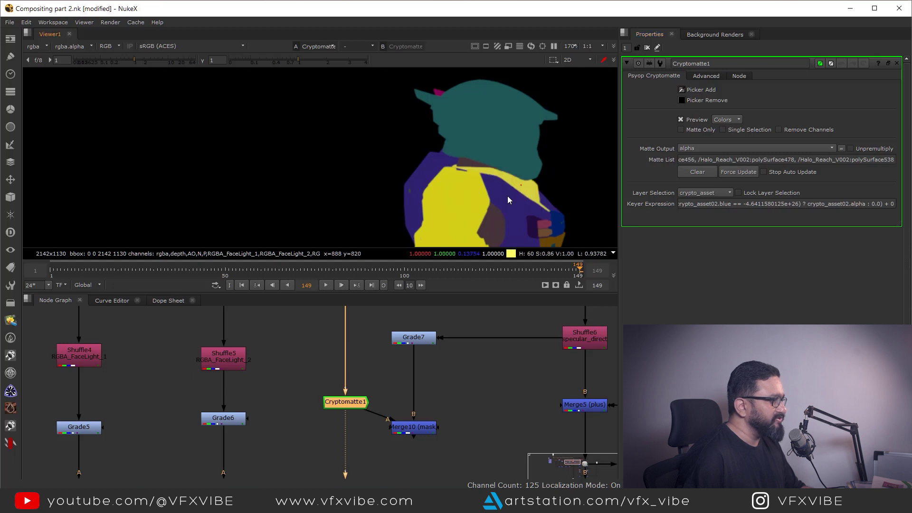
pyautogui.moveTo(501, 236); pyautogui.dragTo(461, 155, button='middle')
pyautogui.scroll(-2, 460, 155)
pyautogui.moveTo(454, 193); pyautogui.dragTo(475, 142, button='middle')
# View the Merge10 output to check the specular masked to the arm and collar pieces
pyautogui.moveTo(422, 377); pyautogui.dragTo(438, 347, button='middle')
pyautogui.click(427, 397)
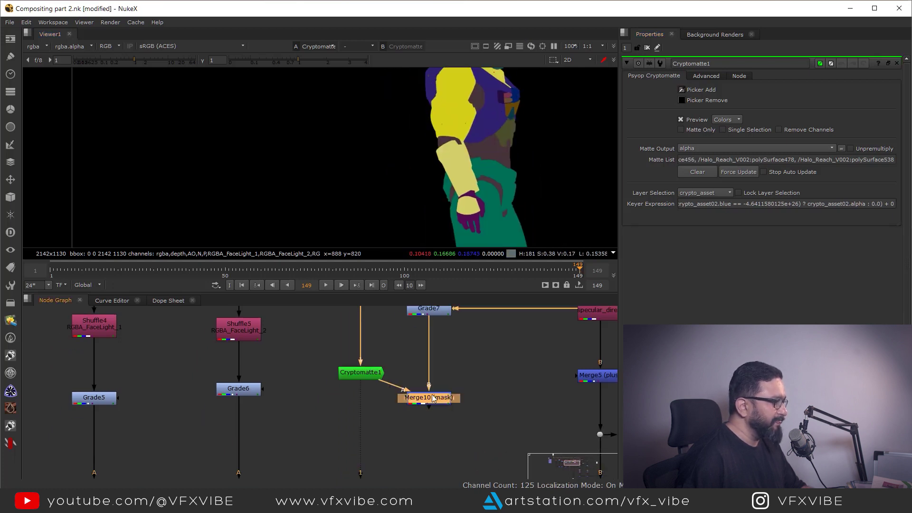
pyautogui.press('1')
pyautogui.click(451, 366)
pyautogui.moveTo(481, 126); pyautogui.dragTo(486, 198, button='middle')
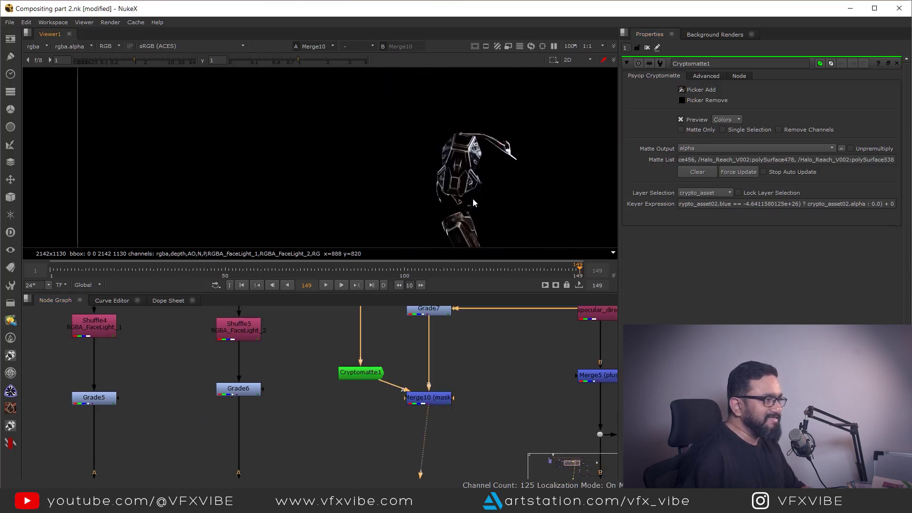
# Add a Merge node below Merge10 that joins the masked specular into the light pass chain, with its operation set to plus
pyautogui.scroll(-5, 472, 386)
pyautogui.click(415, 351)
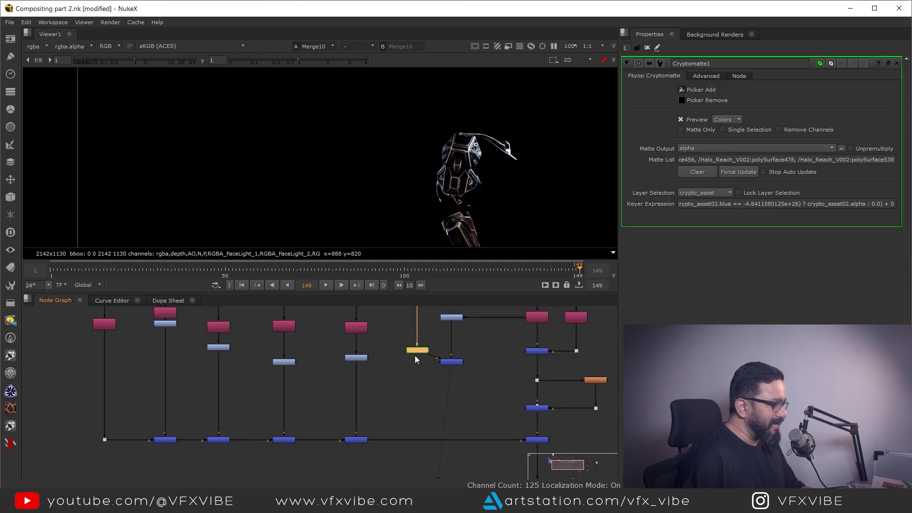
pyautogui.moveTo(414, 362); pyautogui.dragTo(412, 321, button='middle')
pyautogui.click(475, 382)
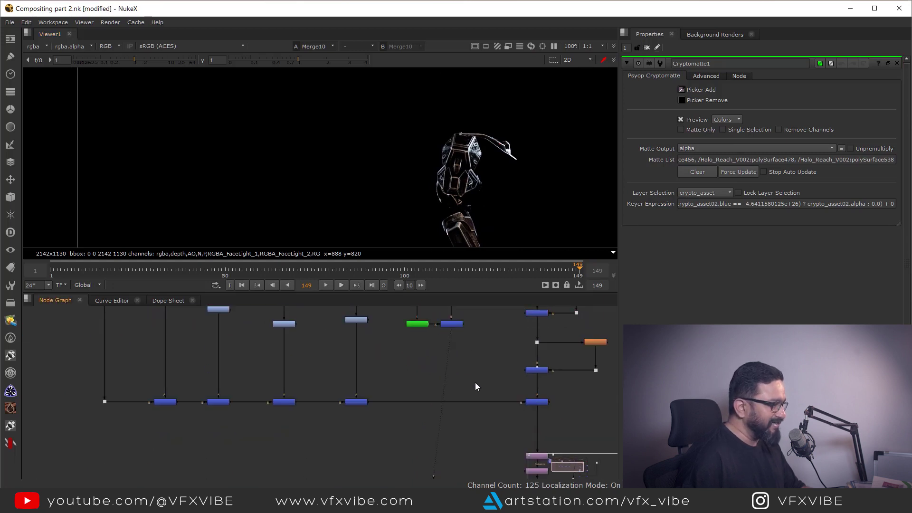
pyautogui.moveTo(475, 382); pyautogui.dragTo(467, 370, button='middle')
pyautogui.press('m')
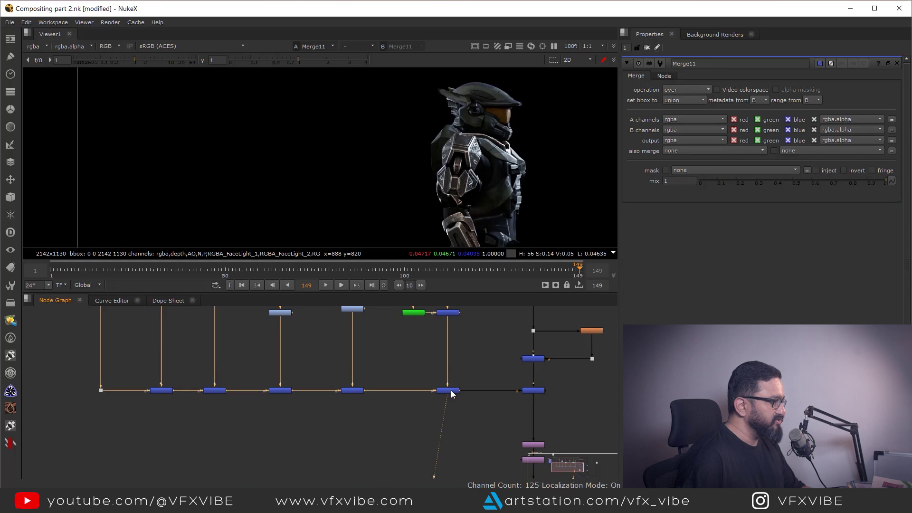
pyautogui.click(451, 391)
pyautogui.click(685, 89)
pyautogui.click(681, 221)
# View the Merge7 composite and examine the added specular on the character's arm armour
pyautogui.scroll(-5, 482, 366)
pyautogui.moveTo(524, 423); pyautogui.dragTo(523, 389, button='middle')
pyautogui.moveTo(527, 384); pyautogui.dragTo(497, 425)
pyautogui.press('1')
pyautogui.press('f')
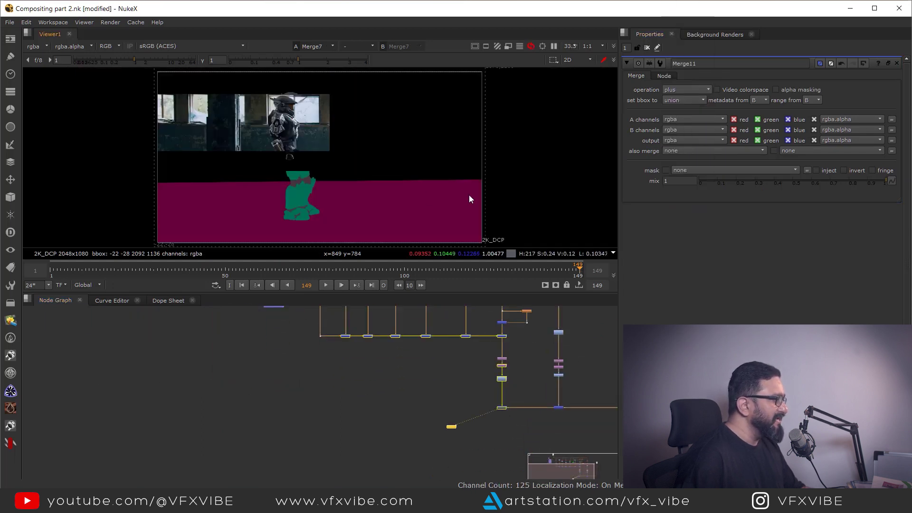
pyautogui.moveTo(241, 148); pyautogui.dragTo(315, 147, button='middle')
pyautogui.scroll(6, 314, 147)
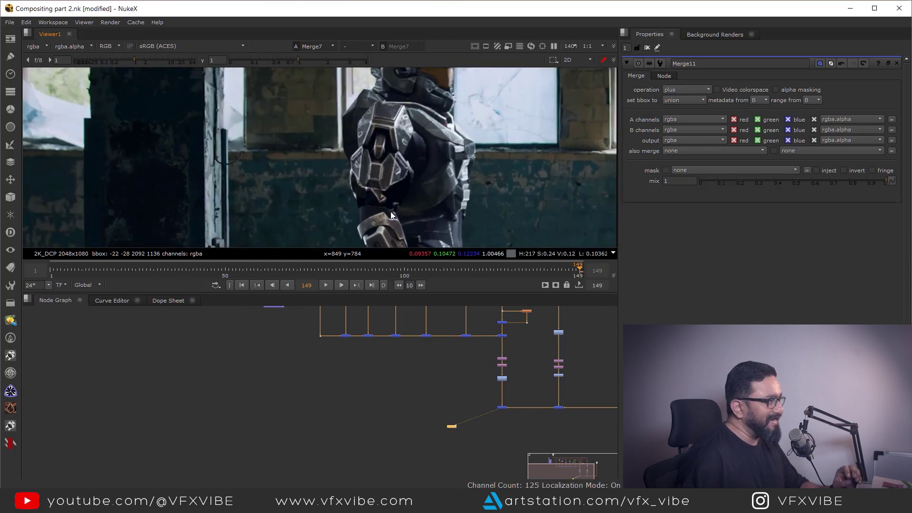
# Set the Grade7 whitepoint to 0.74 to tone down the arm specular in the composite
pyautogui.scroll(8, 470, 373)
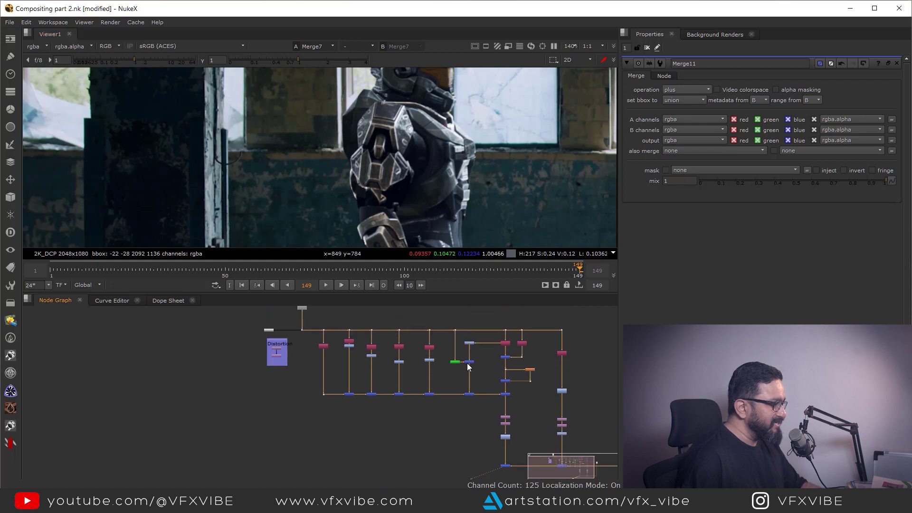
pyautogui.click(484, 379)
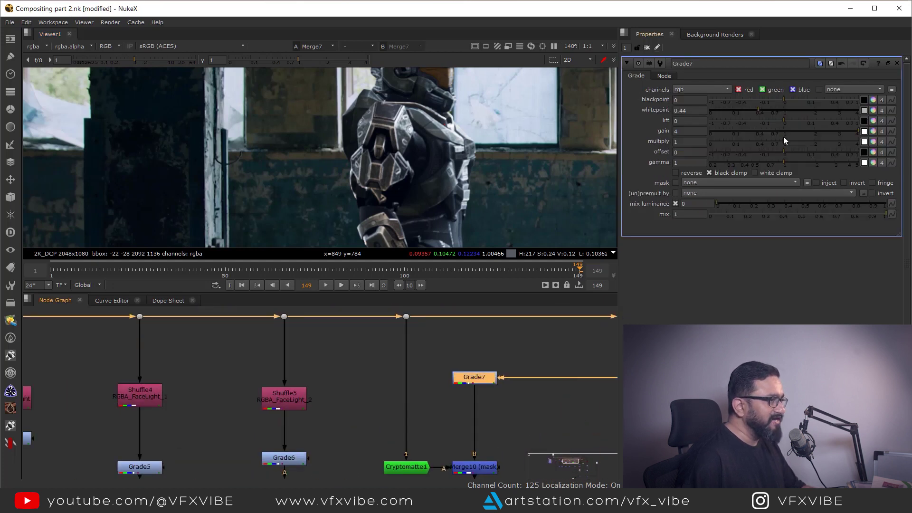
pyautogui.moveTo(763, 107); pyautogui.dragTo(779, 113)
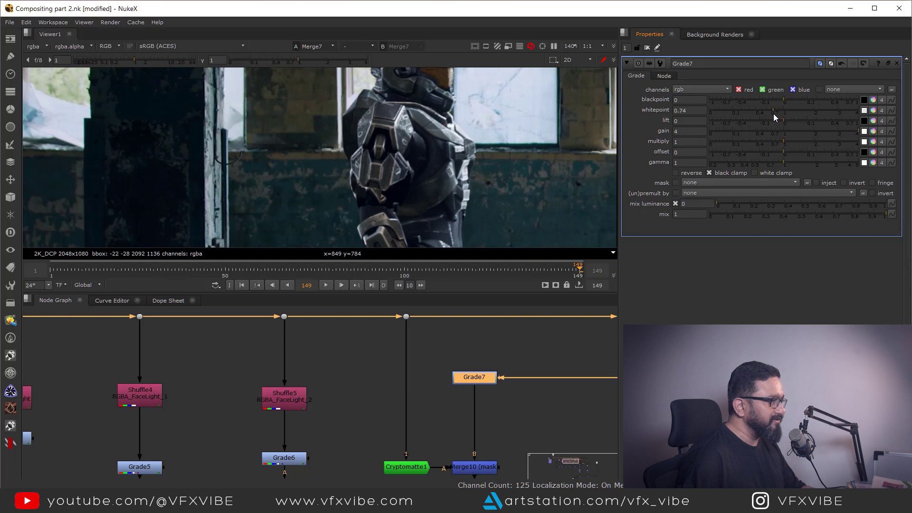
# View the Merge10 output and examine the masked specular on the arm armour up close
pyautogui.moveTo(404, 176); pyautogui.dragTo(481, 137, button='middle')
pyautogui.moveTo(433, 416); pyautogui.dragTo(447, 349, button='middle')
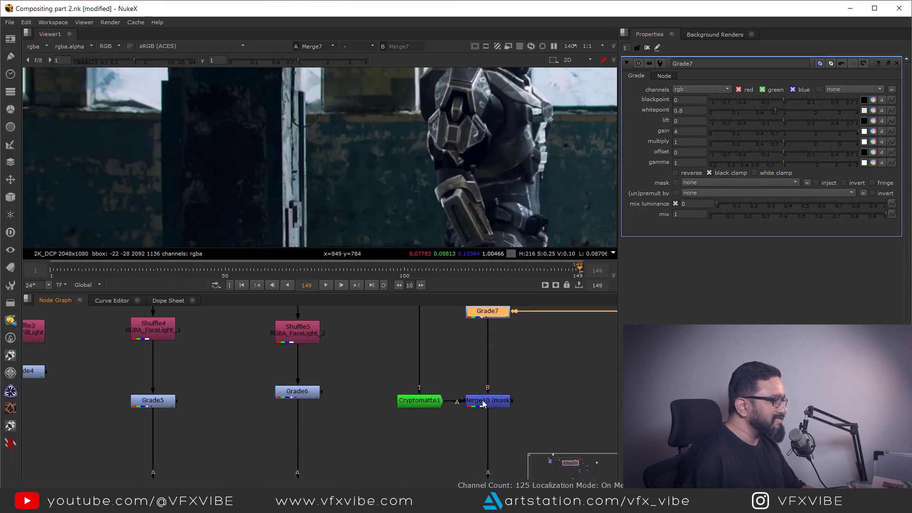
pyautogui.click(483, 399)
pyautogui.press('1')
pyautogui.scroll(3, 498, 149)
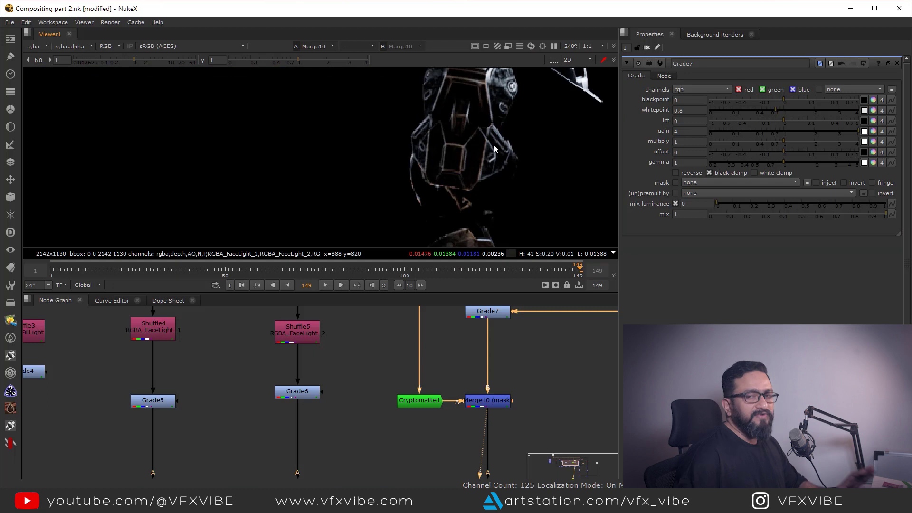
# Shift the read, distortion and light pass branches away from the Cryptomatte branch to make room in the node graph
pyautogui.scroll(-3, 500, 394)
pyautogui.scroll(-4, 499, 397)
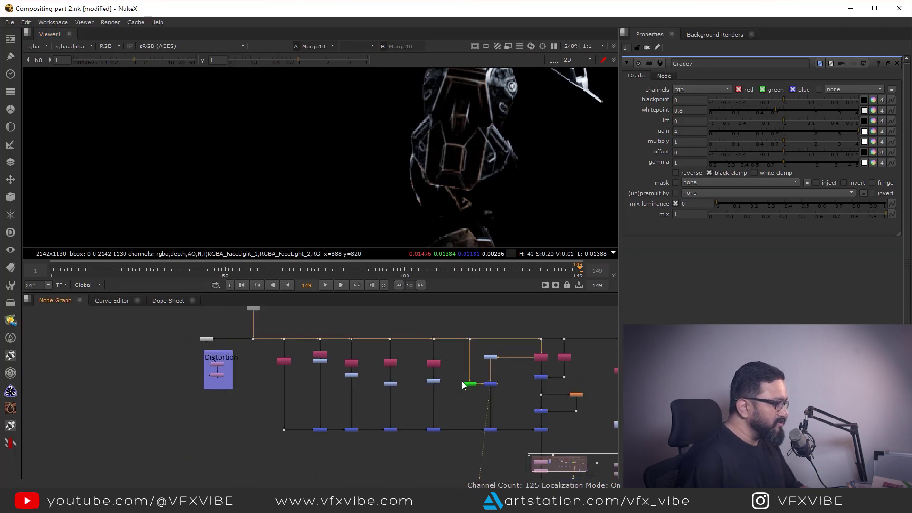
pyautogui.moveTo(295, 331); pyautogui.dragTo(479, 435)
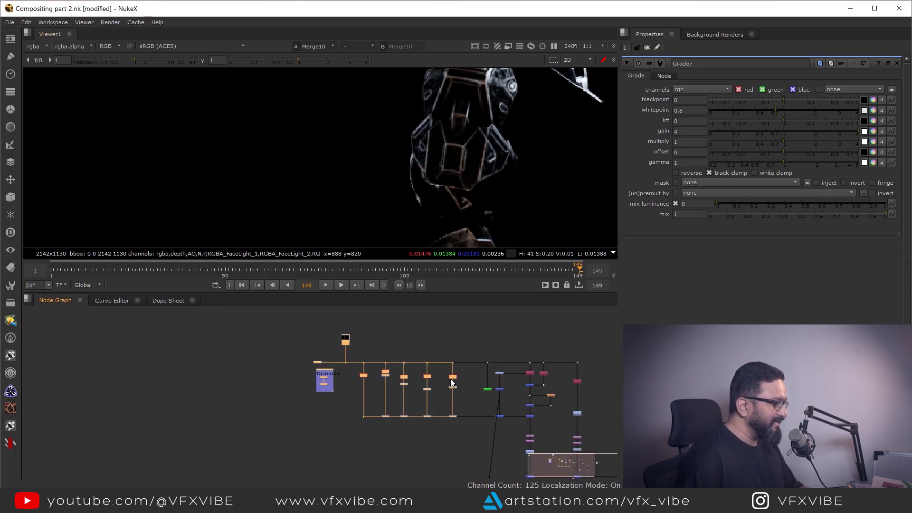
pyautogui.scroll(5, 481, 354)
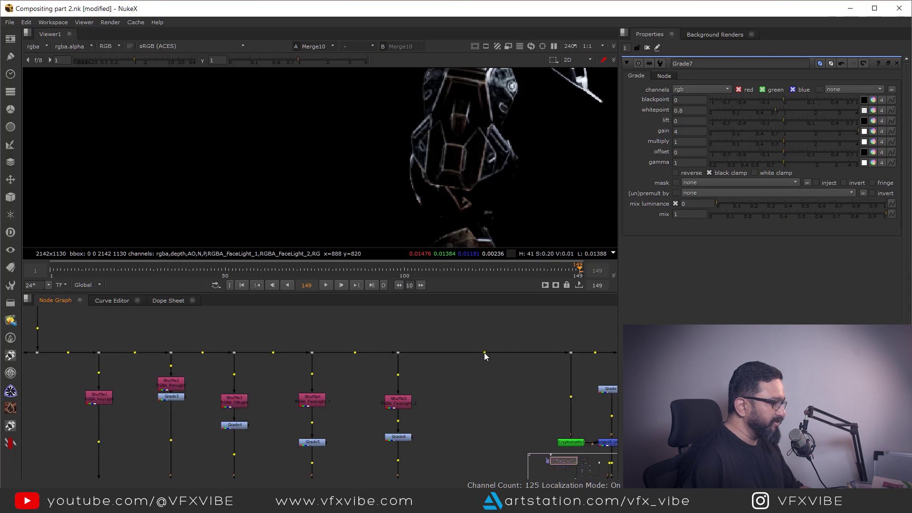
# Add an STMap node in the free space beside the Cryptomatte branch
pyautogui.press('Tab')
pyautogui.write('stmap')
pyautogui.press('Return')
# Branch a Shuffle node off the main render pipe, set its input layer to UV and view the whole pass
pyautogui.press('Tab')
pyautogui.write('shu')
pyautogui.press('Return')
pyautogui.moveTo(482, 357); pyautogui.dragTo(485, 391)
pyautogui.click(653, 94)
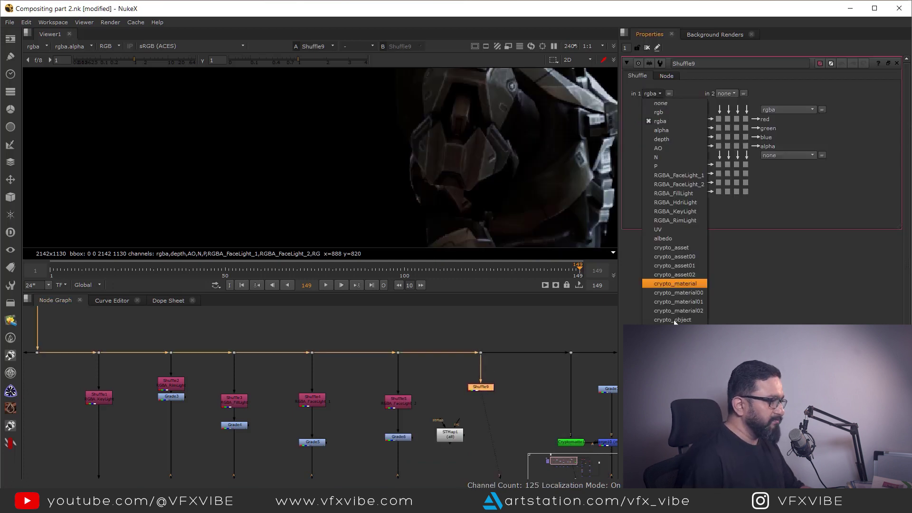
pyautogui.click(658, 229)
pyautogui.press('f')
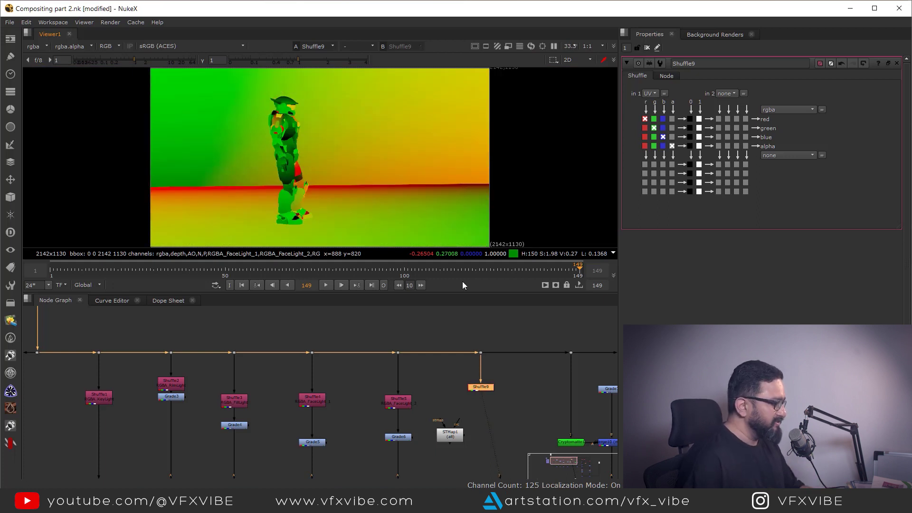
# Add a Noise node beside the UV Shuffle and set its x/ysize to 58
pyautogui.click(494, 417)
pyautogui.press('Tab')
pyautogui.write('noise')
pyautogui.press('Return')
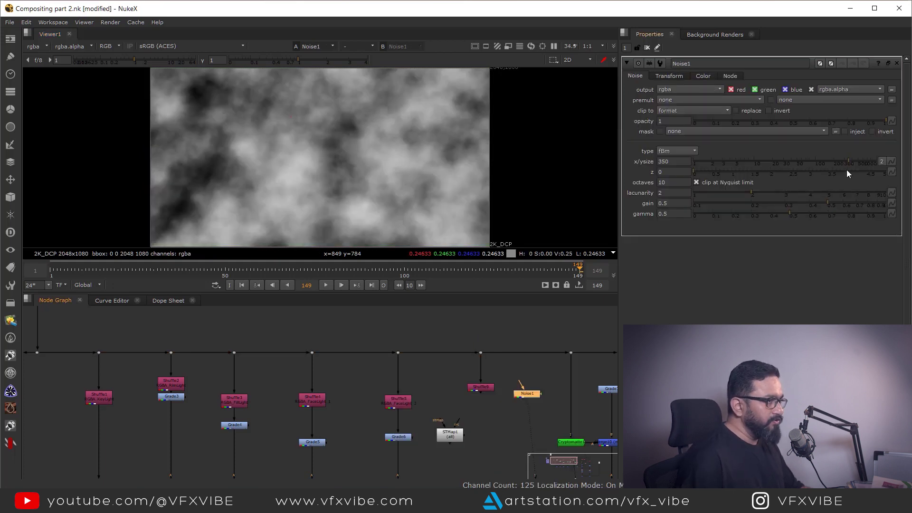
pyautogui.moveTo(850, 161); pyautogui.dragTo(800, 164)
# Connect STMap1's stmap input to the UV Shuffle and its src input to Noise1, and view the result
pyautogui.scroll(2, 460, 433)
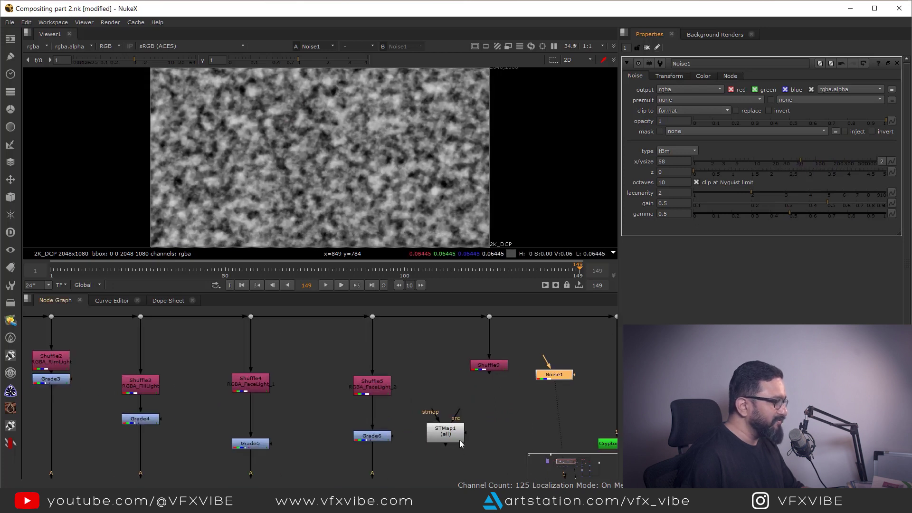
pyautogui.moveTo(444, 420); pyautogui.dragTo(502, 418)
pyautogui.moveTo(486, 374); pyautogui.dragTo(502, 433)
pyautogui.moveTo(502, 434); pyautogui.dragTo(493, 438)
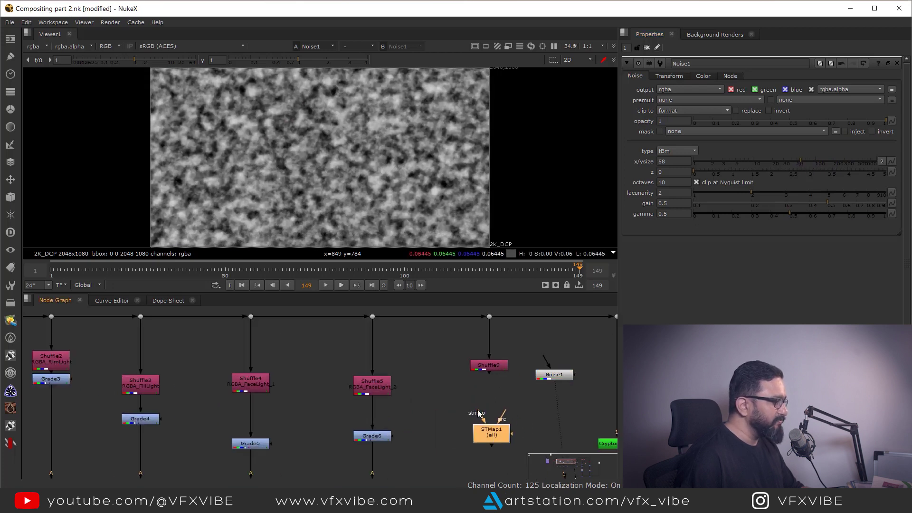
pyautogui.moveTo(485, 369); pyautogui.dragTo(486, 367)
pyautogui.moveTo(502, 415); pyautogui.dragTo(556, 442)
pyautogui.click(490, 441)
pyautogui.press('1')
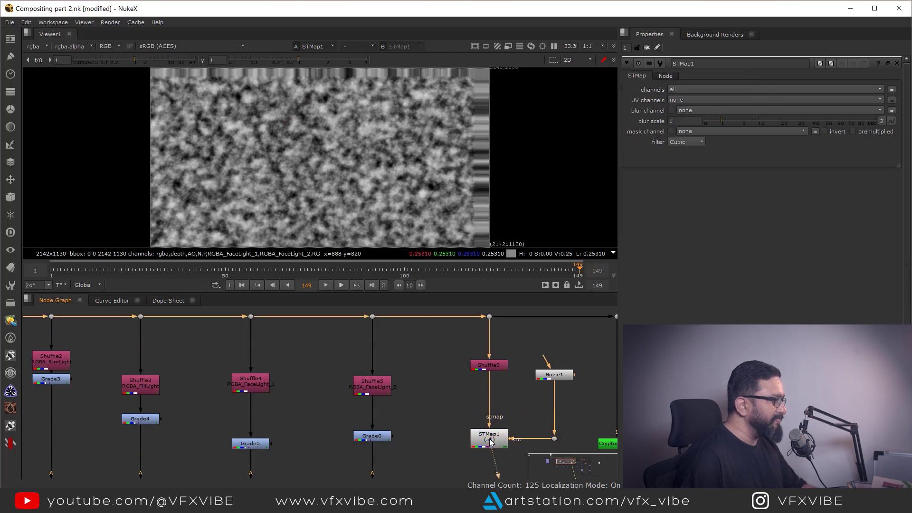
# View the Read10 character render and check its format
pyautogui.moveTo(499, 373); pyautogui.dragTo(426, 382, button='middle')
pyautogui.scroll(-4, 460, 377)
pyautogui.scroll(1, 480, 381)
pyautogui.moveTo(151, 310); pyautogui.dragTo(272, 365, button='middle')
pyautogui.click(244, 353)
pyautogui.press('1')
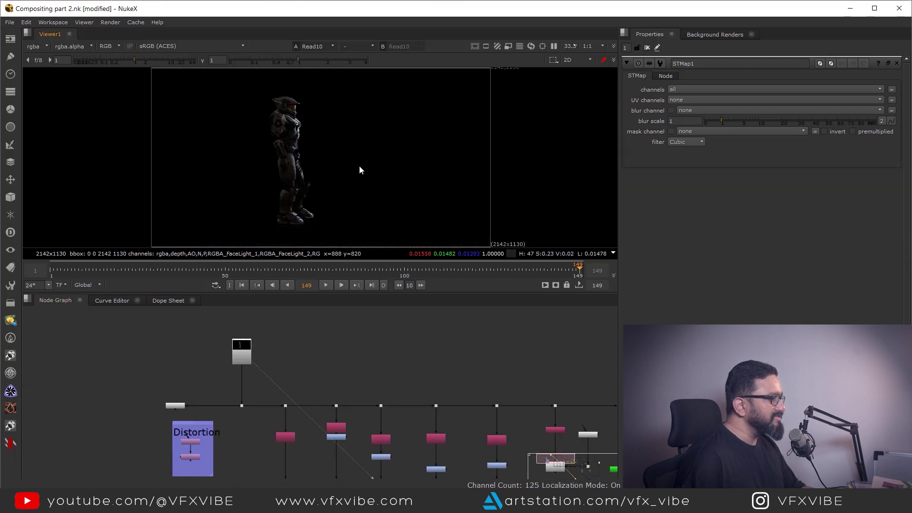
pyautogui.scroll(-2, 468, 176)
pyautogui.moveTo(534, 196); pyautogui.dragTo(429, 234)
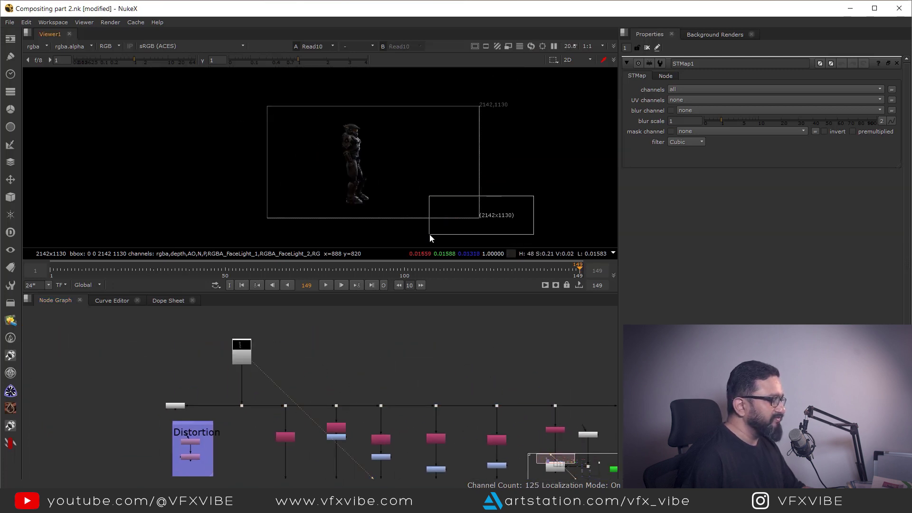
pyautogui.scroll(2, 543, 463)
# View the Noise1 output to compare its format with the character render
pyautogui.moveTo(543, 463); pyautogui.dragTo(488, 406, button='middle')
pyautogui.scroll(-2, 413, 413)
pyautogui.scroll(2, 422, 399)
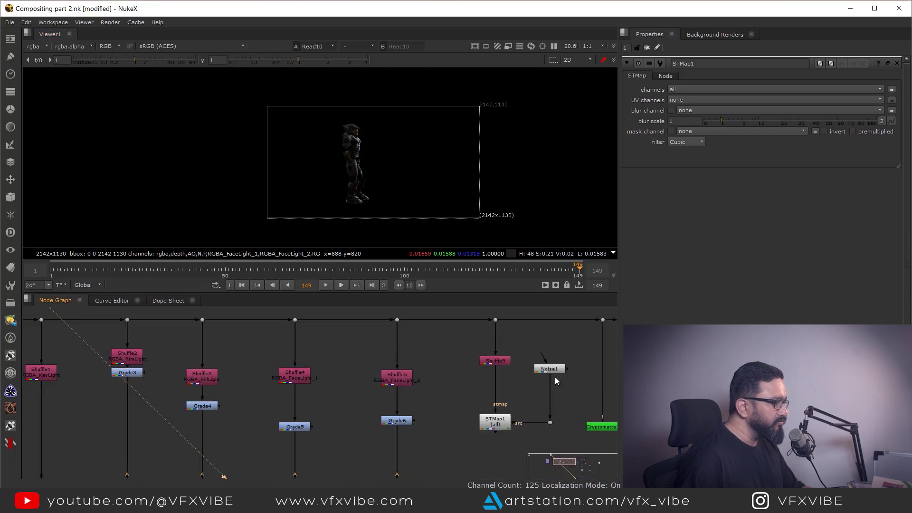
pyautogui.click(551, 370)
pyautogui.moveTo(522, 381); pyautogui.dragTo(443, 406, button='middle')
pyautogui.click(464, 397)
pyautogui.press('1')
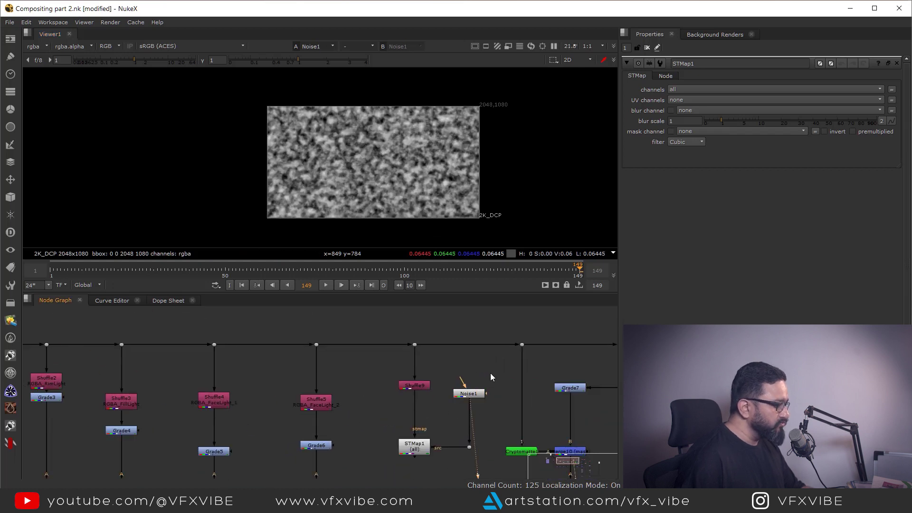
# Insert a Reformat node above Noise1 with its output format set to 2142x1130, and view the resized noise
pyautogui.press('Tab')
pyautogui.write('ref')
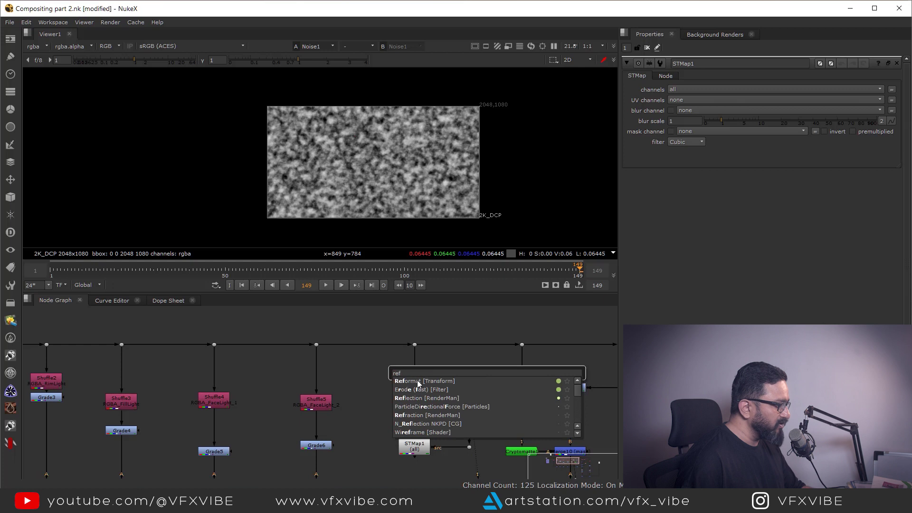
pyautogui.press('Return')
pyautogui.press('1')
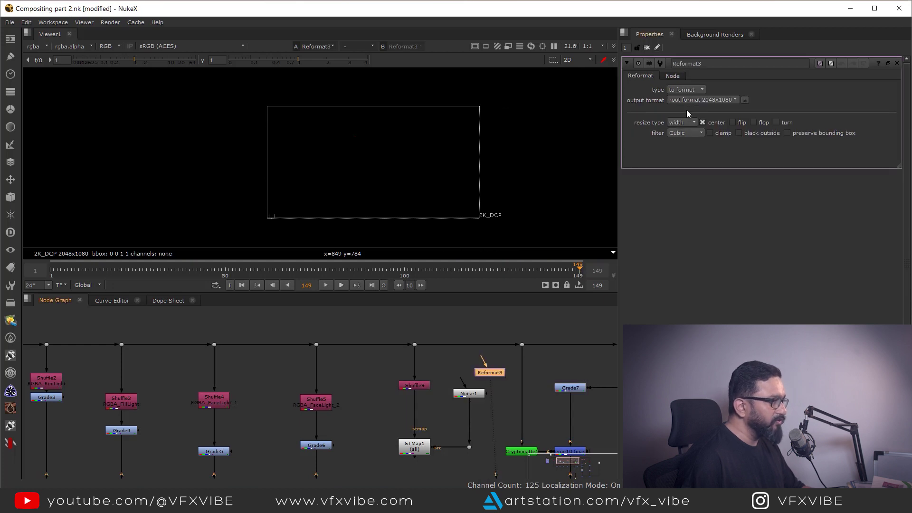
pyautogui.click(702, 100)
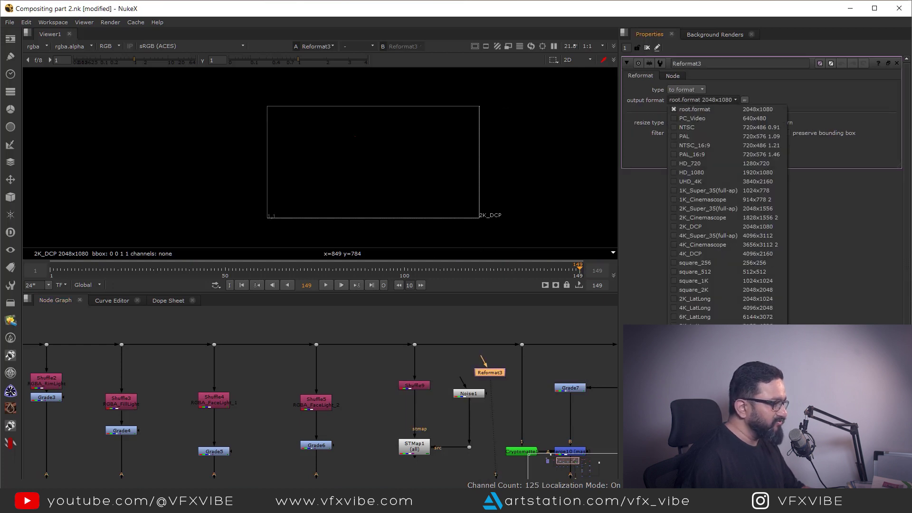
pyautogui.click(694, 353)
pyautogui.moveTo(488, 372); pyautogui.dragTo(468, 367)
pyautogui.click(468, 390)
pyautogui.press('1')
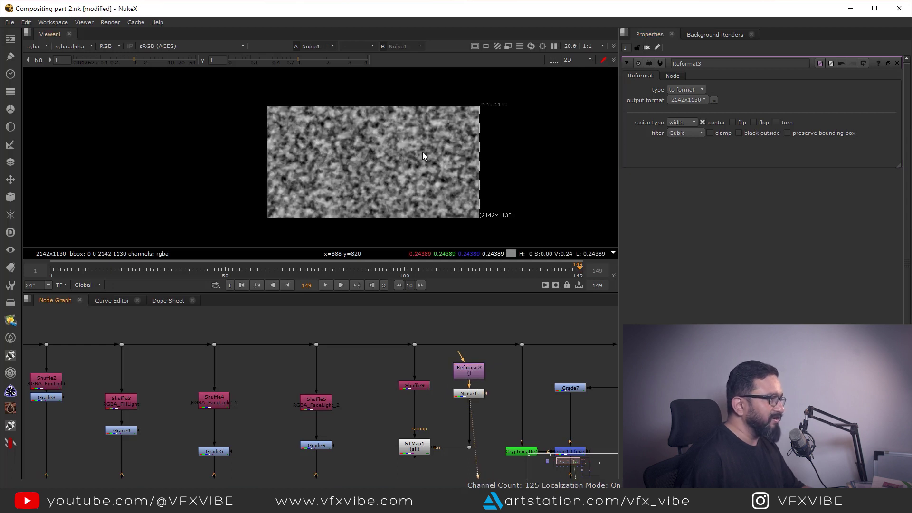
# Set STMap1's UV channels to rgba and inspect the noise mapped onto the character's armour
pyautogui.moveTo(458, 406); pyautogui.dragTo(455, 367, button='middle')
pyautogui.click(409, 412)
pyautogui.press('1')
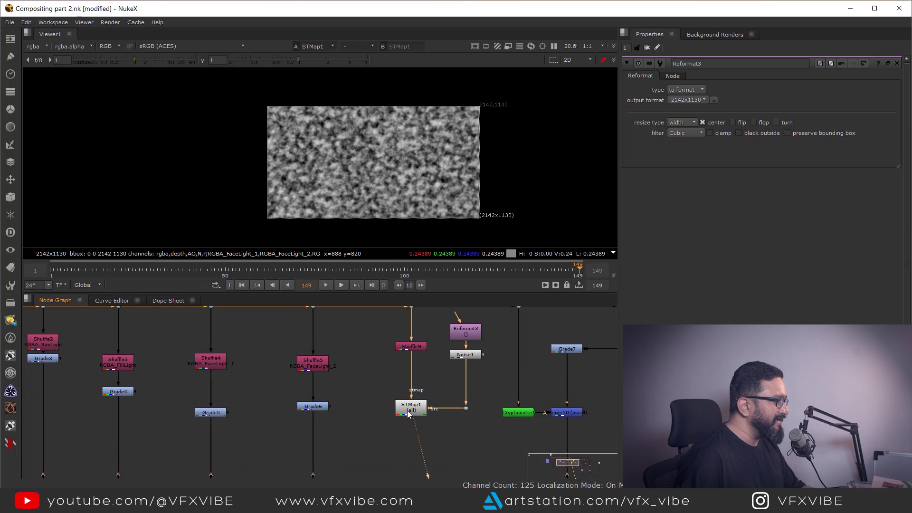
pyautogui.doubleClick(408, 411)
pyautogui.click(689, 100)
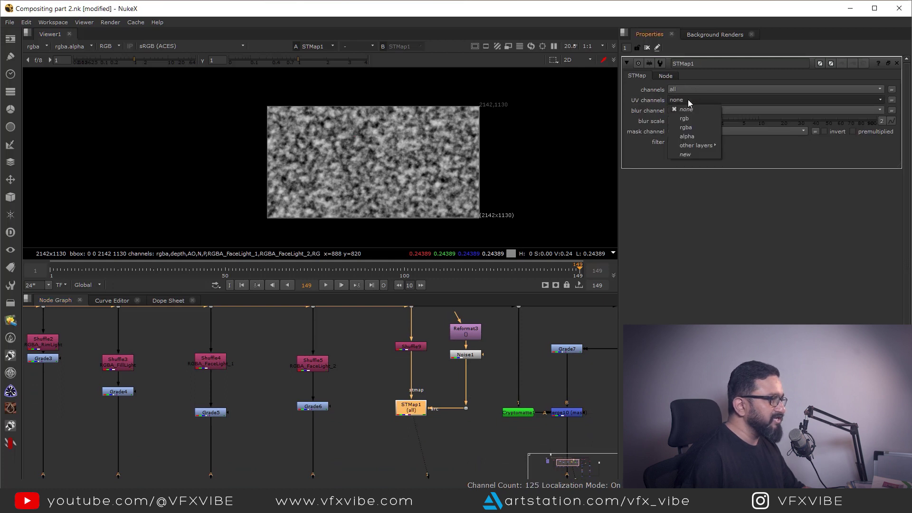
pyautogui.click(691, 129)
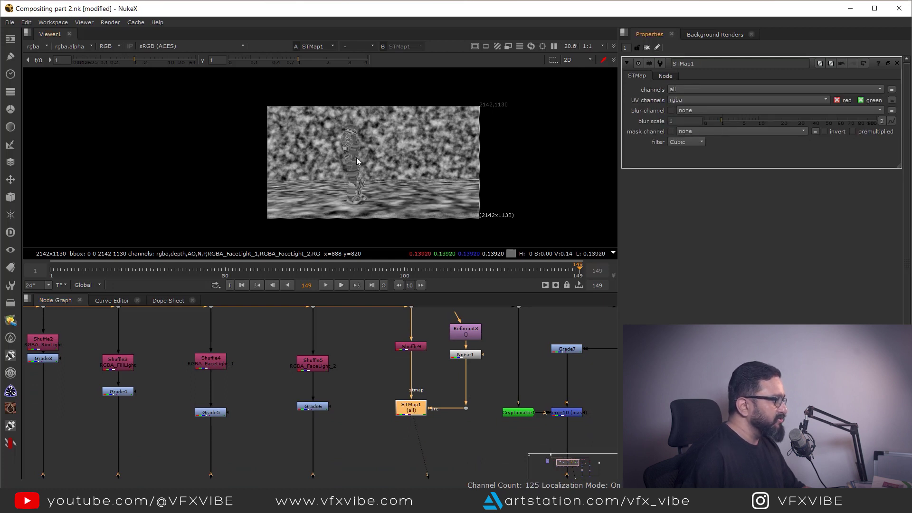
pyautogui.scroll(3, 344, 141)
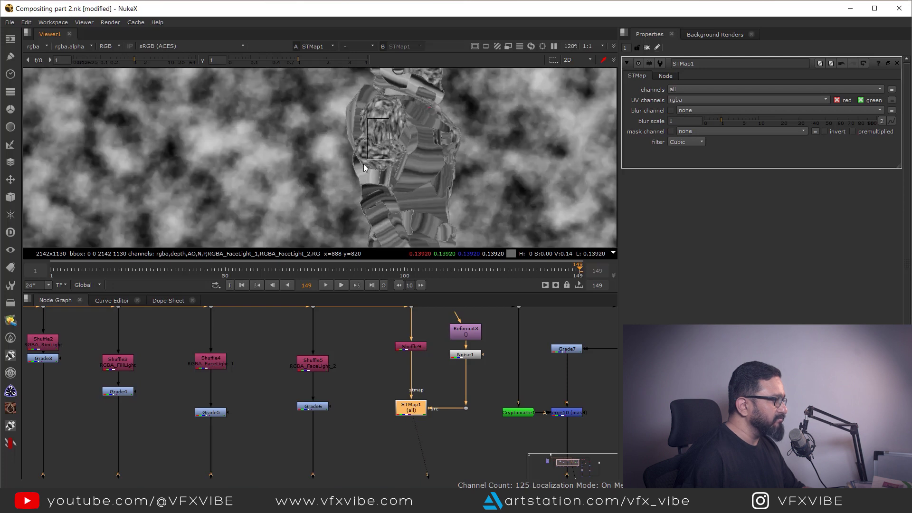
pyautogui.scroll(-3, 394, 201)
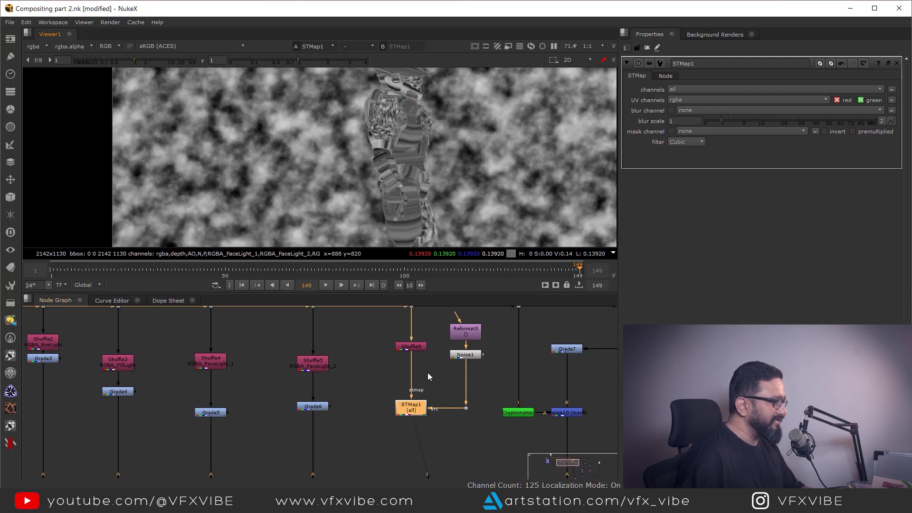
pyautogui.scroll(3, 413, 204)
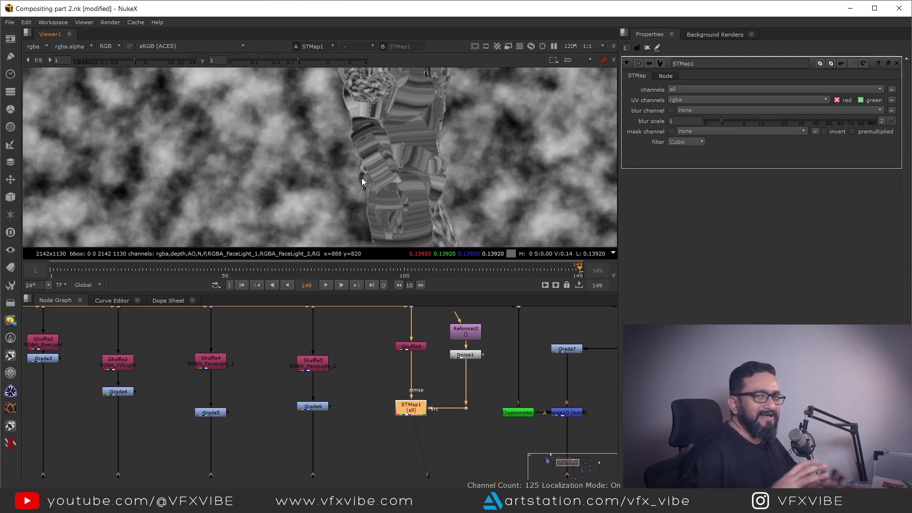
# Set Noise1's x/ysize to 94 and check the larger pattern on the armour
pyautogui.doubleClick(463, 352)
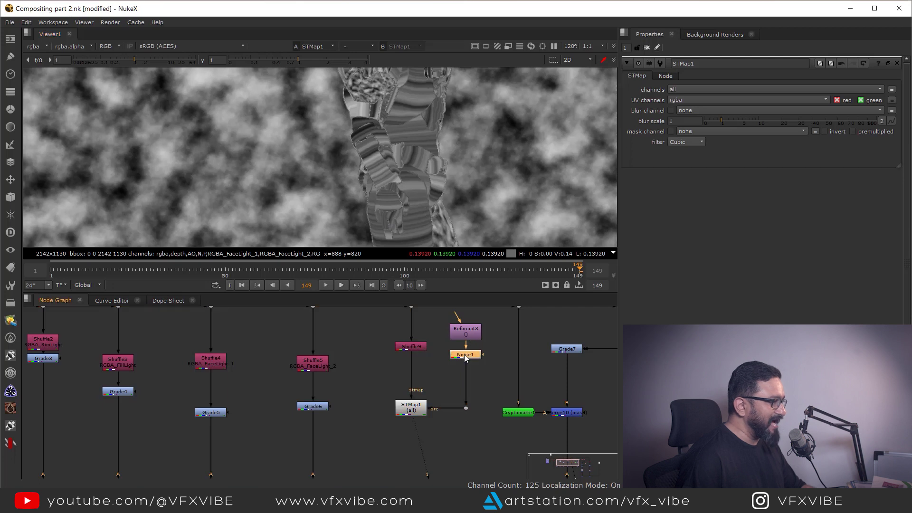
pyautogui.moveTo(802, 161); pyautogui.dragTo(813, 164)
pyautogui.scroll(-2, 349, 123)
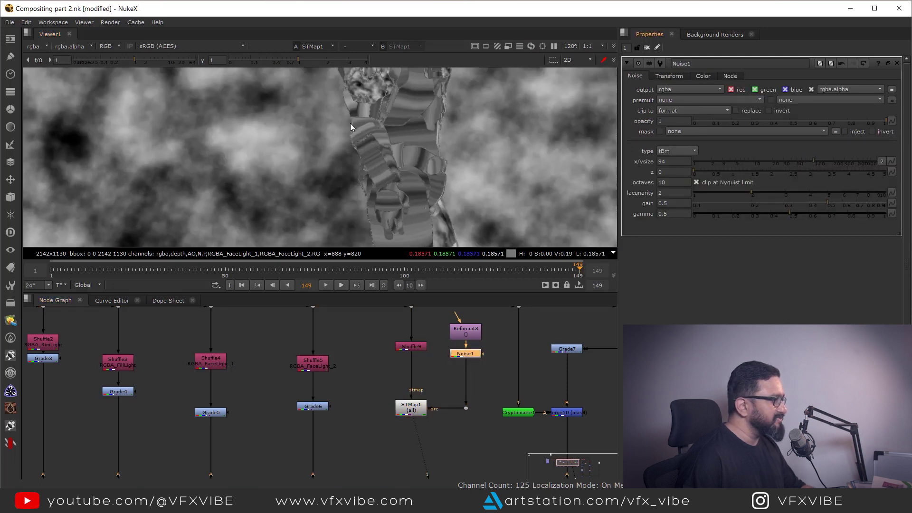
pyautogui.moveTo(349, 123); pyautogui.dragTo(403, 175, button='middle')
# Add a Grade node below Merge10, connect its mask to STMap1 through a corner Dot, and view it
pyautogui.scroll(-3, 416, 389)
pyautogui.moveTo(426, 412); pyautogui.dragTo(426, 392, button='middle')
pyautogui.click(426, 392)
pyautogui.scroll(2, 483, 405)
pyautogui.moveTo(483, 405); pyautogui.dragTo(447, 386, button='middle')
pyautogui.scroll(1, 448, 387)
pyautogui.click(509, 378)
pyautogui.moveTo(509, 378); pyautogui.dragTo(483, 390)
pyautogui.moveTo(326, 356); pyautogui.dragTo(326, 355)
pyautogui.keyDown('ctrl'); pyautogui.moveTo(406, 372); pyautogui.dragTo(328, 393); pyautogui.keyUp('ctrl')
pyautogui.moveTo(486, 389); pyautogui.dragTo(486, 393)
pyautogui.press('1')
# Set Grade8's channels to rgba and lower its gain to 0.28, checking the specular breakup on the arm
pyautogui.click(700, 89)
pyautogui.click(694, 126)
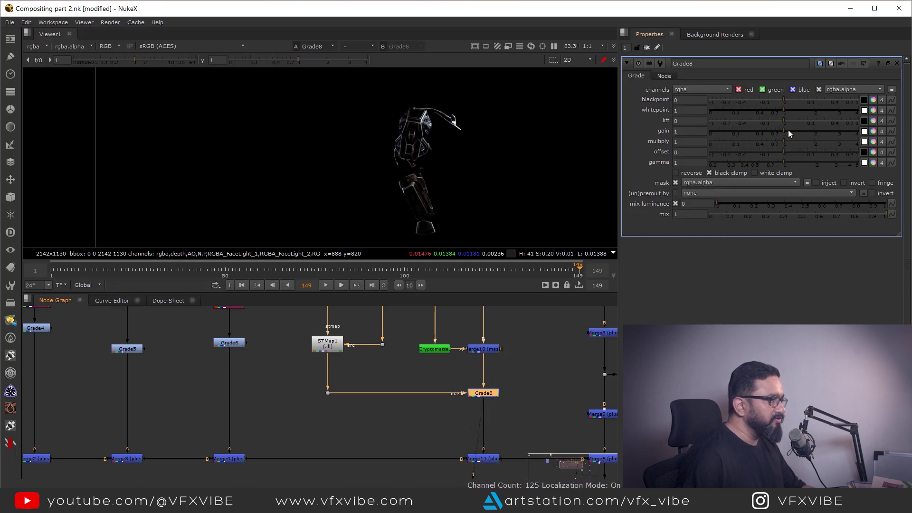
pyautogui.moveTo(768, 132); pyautogui.dragTo(749, 132)
pyautogui.scroll(5, 369, 158)
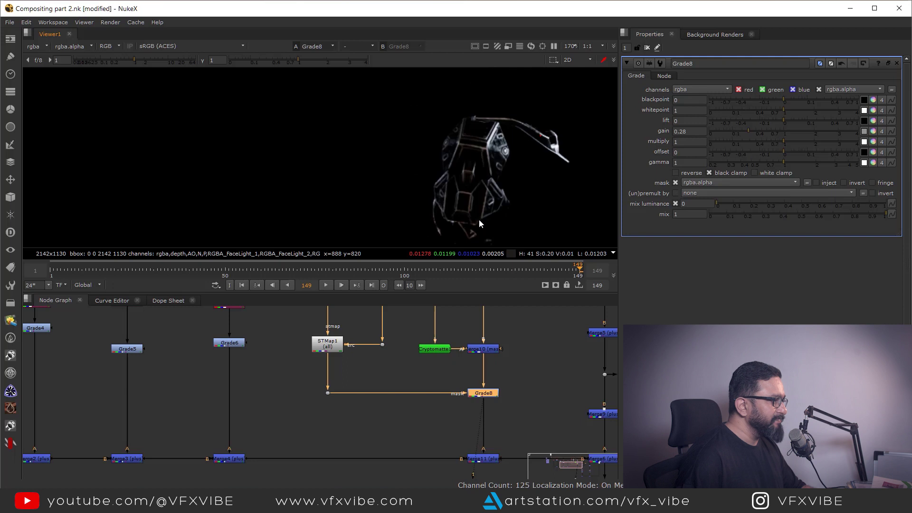
pyautogui.moveTo(488, 176); pyautogui.dragTo(487, 170, button='middle')
# Set Grade8's whitepoint to 2.6, gain to 0.095 and gamma to 0.83
pyautogui.moveTo(765, 132); pyautogui.dragTo(720, 152)
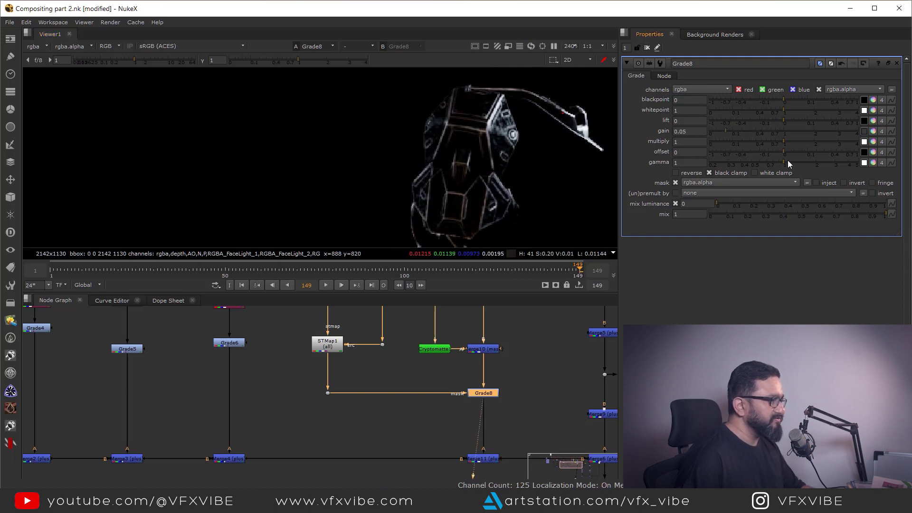
pyautogui.moveTo(783, 164); pyautogui.dragTo(775, 164)
pyautogui.moveTo(760, 132); pyautogui.dragTo(737, 132)
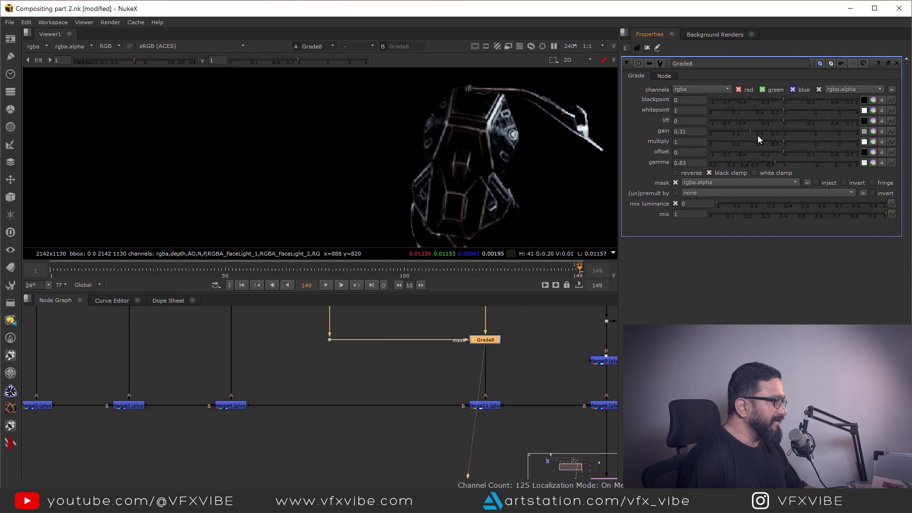
pyautogui.moveTo(790, 109); pyautogui.dragTo(836, 111)
pyautogui.moveTo(735, 131); pyautogui.dragTo(731, 131)
# Set Noise1's gain to 0.615 and gamma to 0.27, and inspect the arm specular up close
pyautogui.scroll(-3, 475, 349)
pyautogui.moveTo(477, 350); pyautogui.dragTo(475, 377, button='middle')
pyautogui.scroll(3, 405, 352)
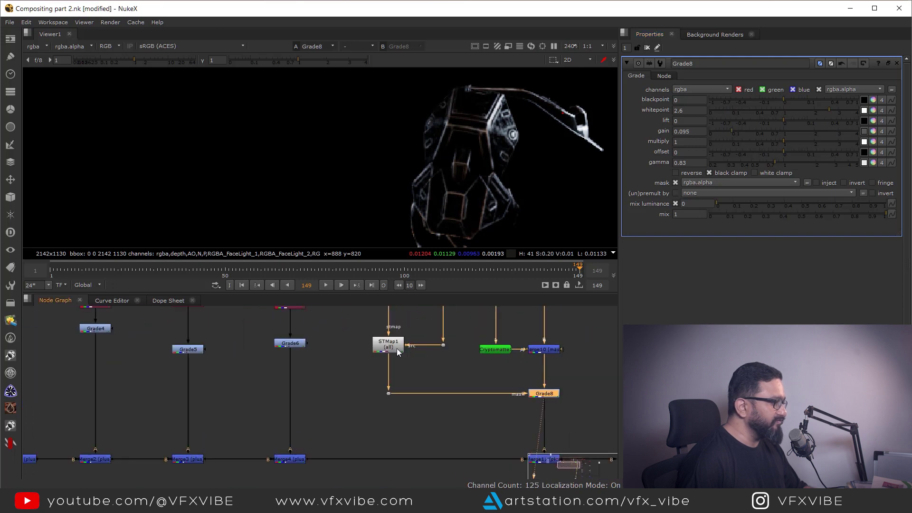
pyautogui.moveTo(398, 351); pyautogui.dragTo(415, 410, button='middle')
pyautogui.doubleClick(458, 352)
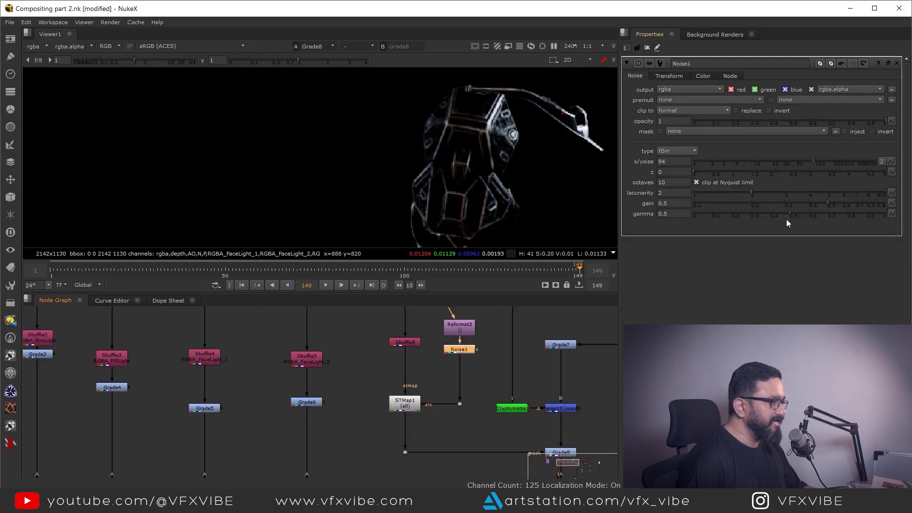
pyautogui.moveTo(791, 213); pyautogui.dragTo(782, 216)
pyautogui.moveTo(759, 215)
pyautogui.mouseDown()
pyautogui.moveTo(737, 219)
pyautogui.moveTo(767, 220)
pyautogui.mouseUp()
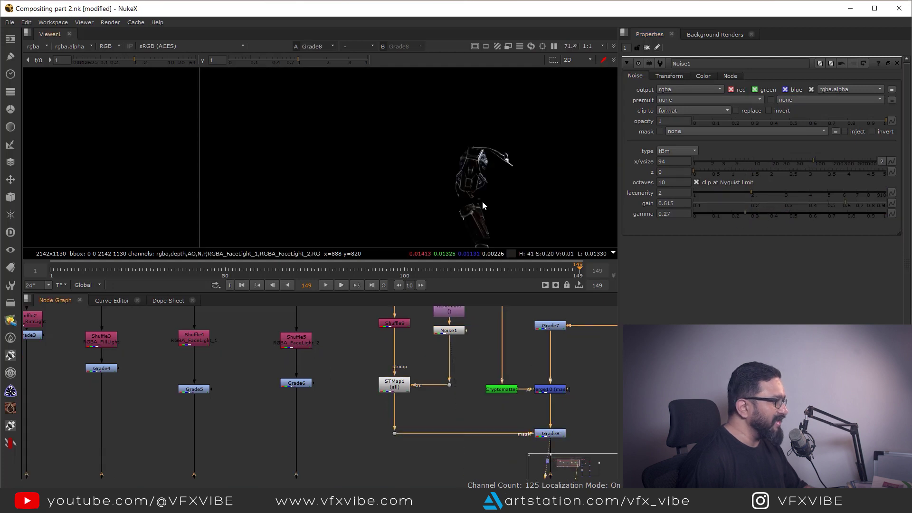
pyautogui.scroll(6, 476, 186)
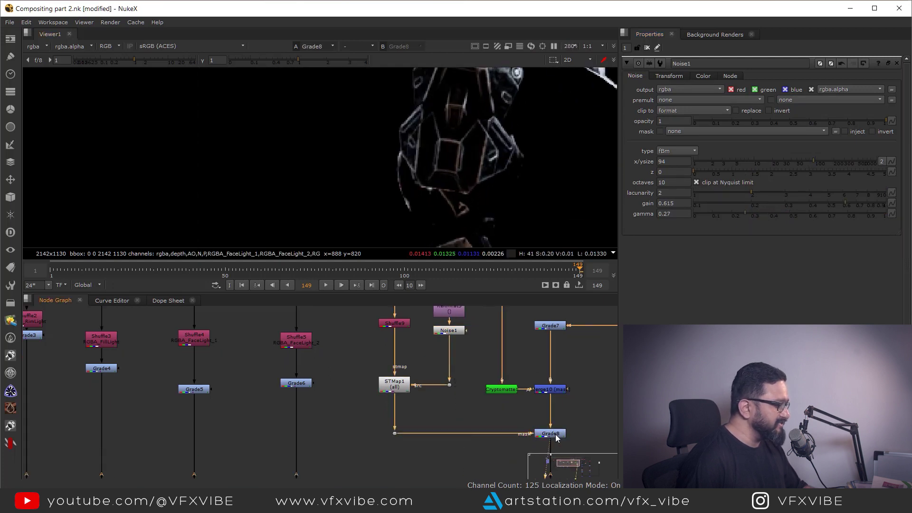
# Toggle Grade8 off and on to compare the armour specular with and without the noise breakup
pyautogui.press('d')
pyautogui.press('d')
pyautogui.moveTo(487, 109); pyautogui.dragTo(506, 183, button='middle')
pyautogui.press('d')
pyautogui.press('d')
pyautogui.press('d')
pyautogui.press('d')
pyautogui.press('d')
pyautogui.press('d')
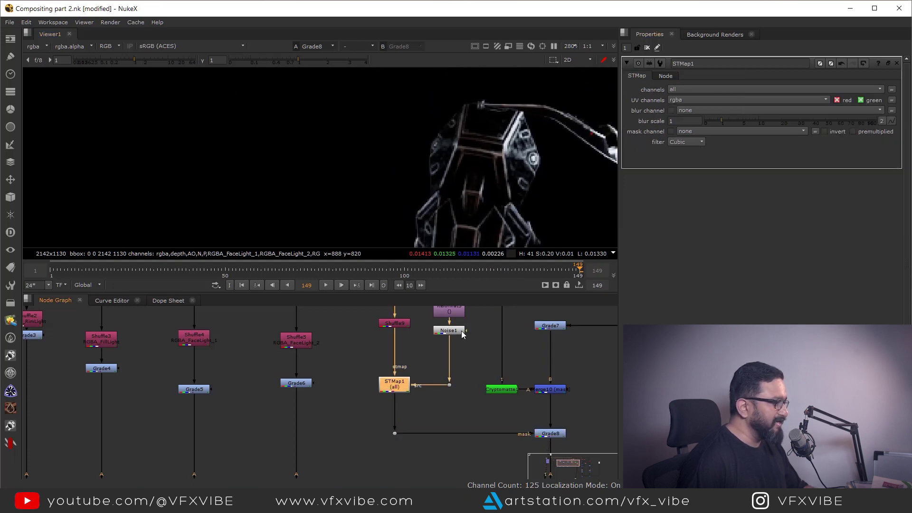
# Set Noise1's x/ysize to 160 and compare Merge10's output, including its alpha, with Grade8's output
pyautogui.doubleClick(459, 332)
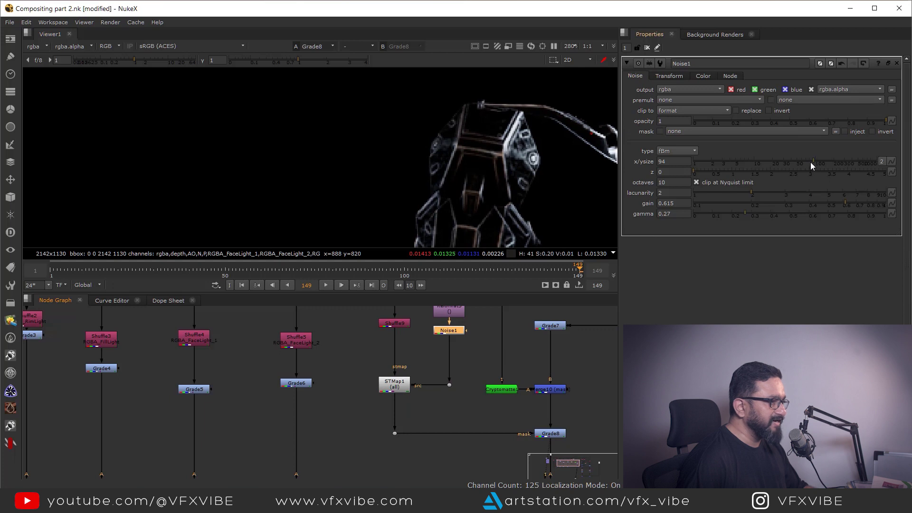
pyautogui.moveTo(816, 160); pyautogui.dragTo(827, 161)
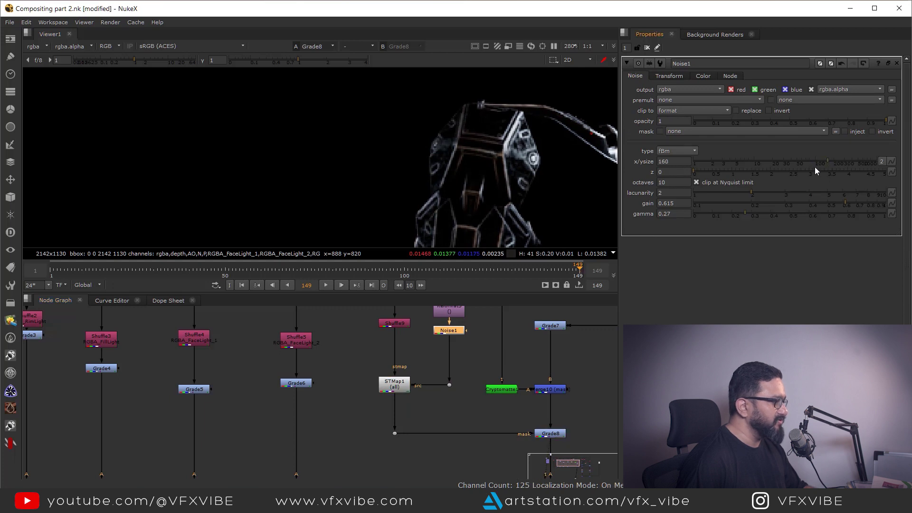
pyautogui.moveTo(553, 379); pyautogui.dragTo(534, 346, button='middle')
pyautogui.click(537, 355)
pyautogui.press('1')
pyautogui.press('a')
pyautogui.press('a')
pyautogui.click(541, 404)
pyautogui.press('1')
# View the full composite at Merge7, fitted to the viewer
pyautogui.scroll(-3, 546, 399)
pyautogui.moveTo(611, 451); pyautogui.dragTo(548, 373, button='middle')
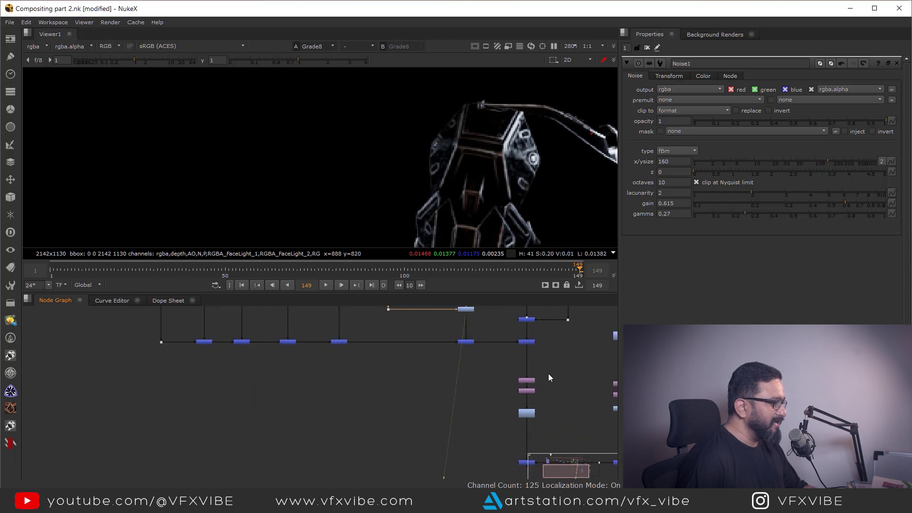
pyautogui.moveTo(564, 434); pyautogui.dragTo(529, 368, button='middle')
pyautogui.click(493, 398)
pyautogui.press('1')
pyautogui.press('f')
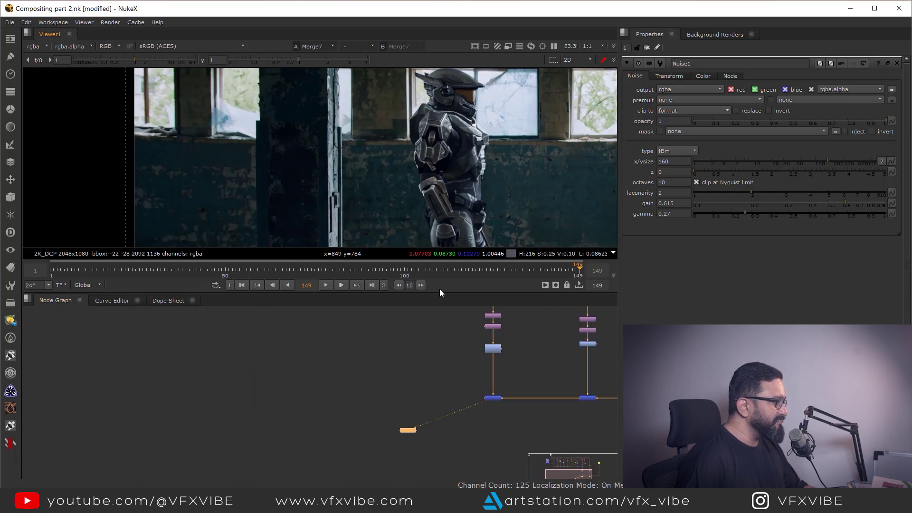
# Lower Merge11's mix to 0.28, judging the character's specular strength against the full plate
pyautogui.scroll(6, 467, 442)
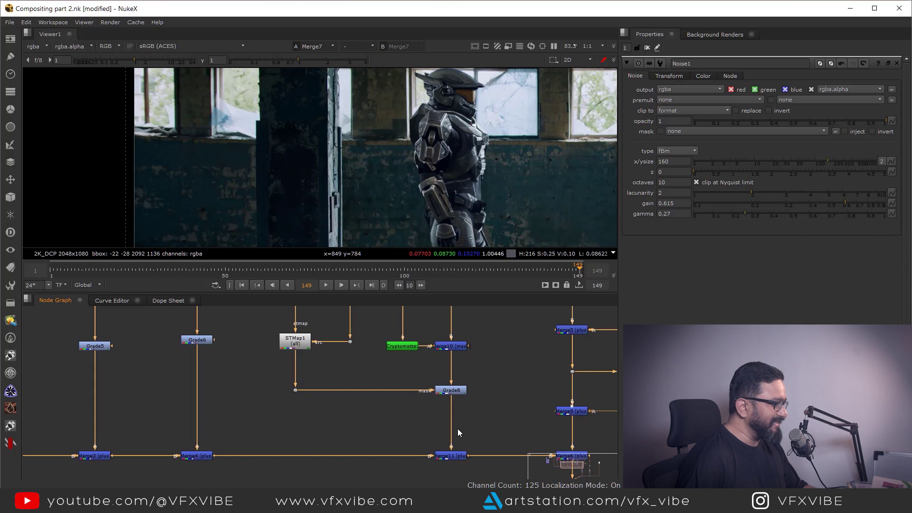
pyautogui.click(453, 457)
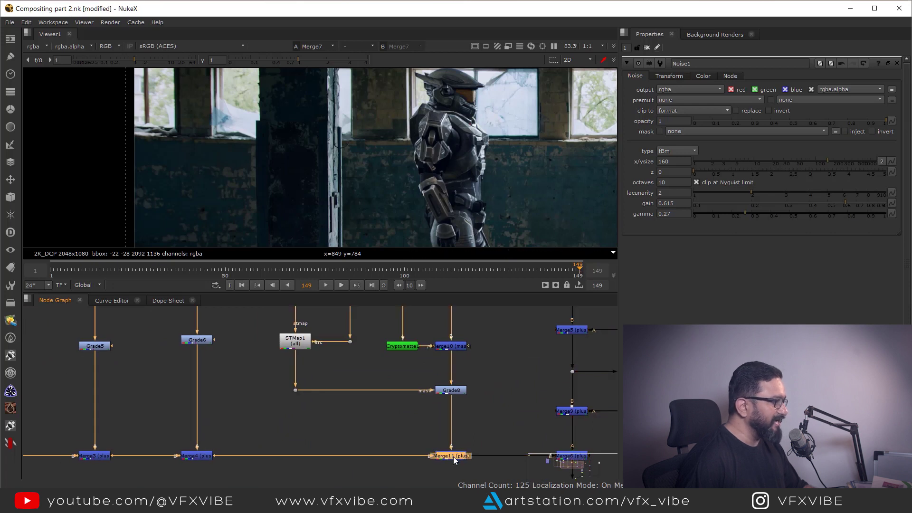
pyautogui.doubleClick(454, 459)
pyautogui.moveTo(454, 460); pyautogui.dragTo(459, 456)
pyautogui.moveTo(881, 182); pyautogui.dragTo(780, 191)
pyautogui.scroll(-2, 570, 166)
pyautogui.press('f')
pyautogui.moveTo(341, 200); pyautogui.dragTo(442, 228, button='middle')
pyautogui.scroll(1, 385, 161)
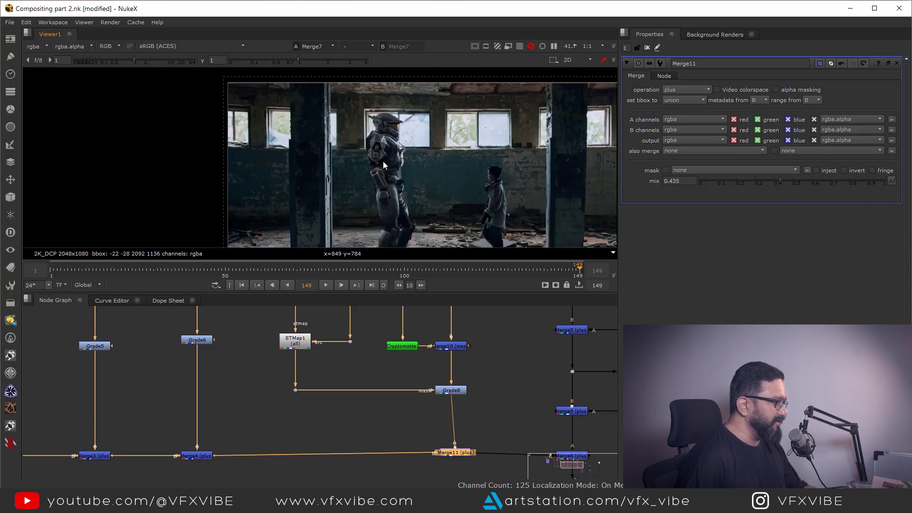
pyautogui.scroll(5, 384, 165)
pyautogui.moveTo(787, 183); pyautogui.dragTo(752, 188)
pyautogui.press('f')
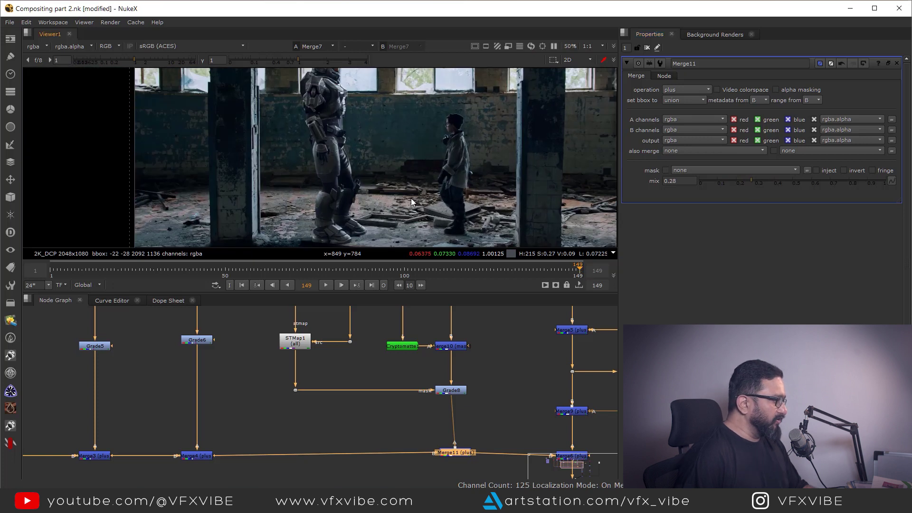
pyautogui.press('f')
pyautogui.moveTo(467, 404); pyautogui.dragTo(464, 404)
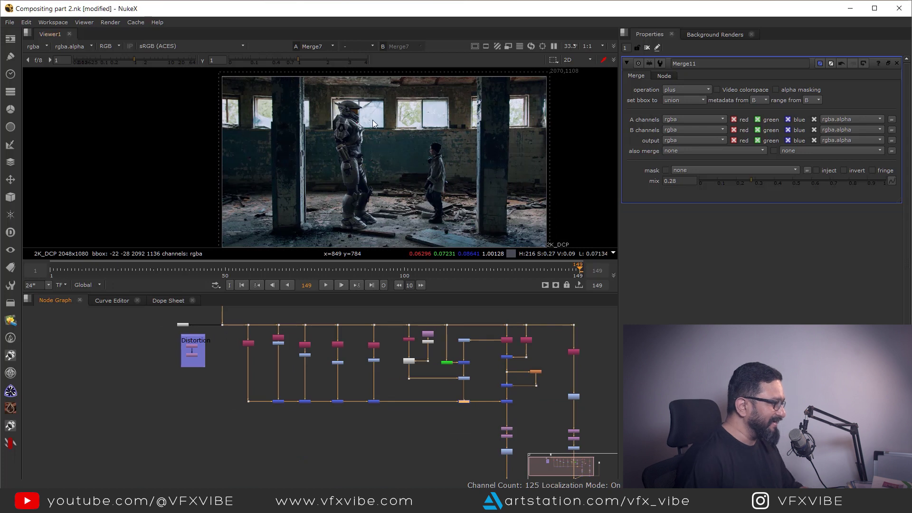
# Check the composite full screen at viewer gain 64 and viewer gamma 0.19, restoring both viewer controls to 1
pyautogui.press('space')
pyautogui.press('f')
pyautogui.moveTo(170, 59); pyautogui.dragTo(300, 78)
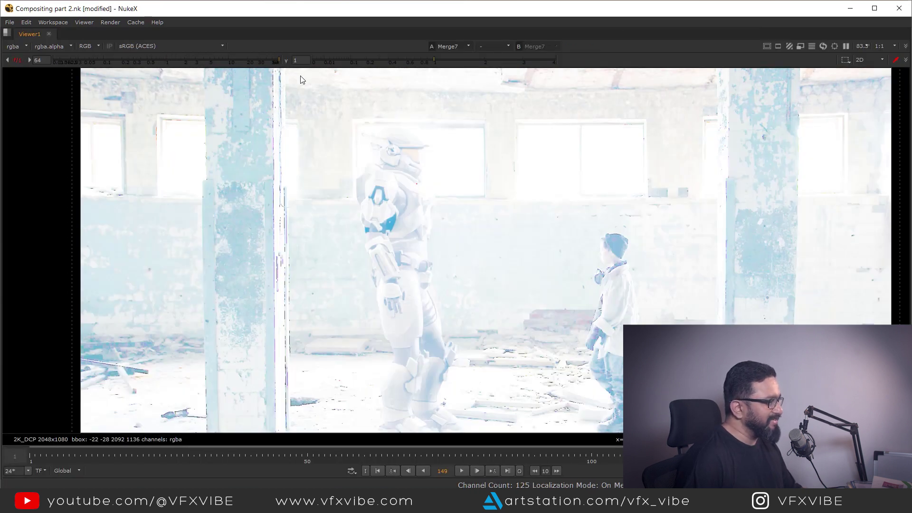
pyautogui.click(177, 58)
pyautogui.moveTo(435, 59); pyautogui.dragTo(365, 65)
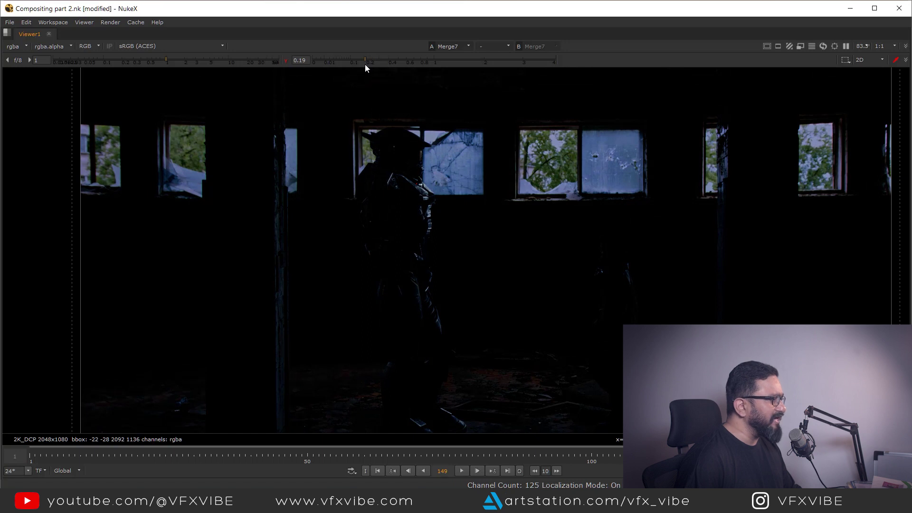
pyautogui.keyDown('ctrl'); pyautogui.click(411, 60); pyautogui.keyUp('ctrl')
pyautogui.scroll(-3, 470, 284)
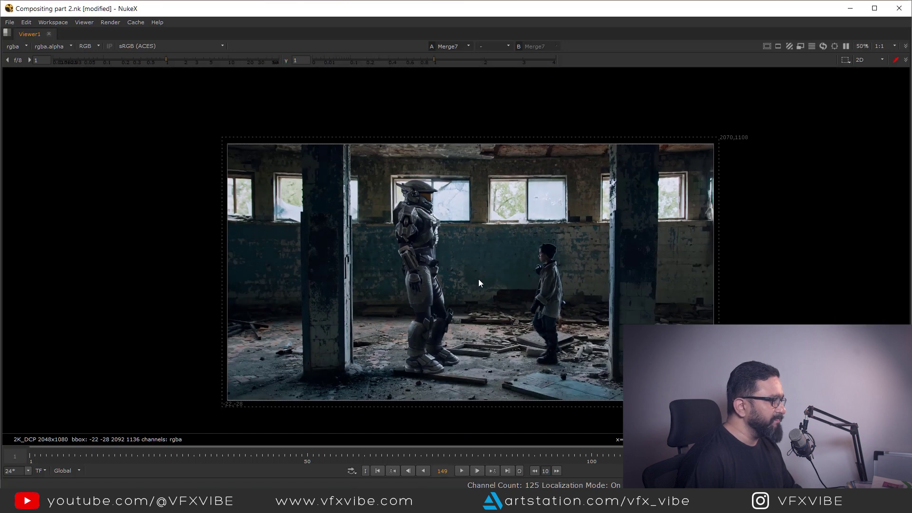